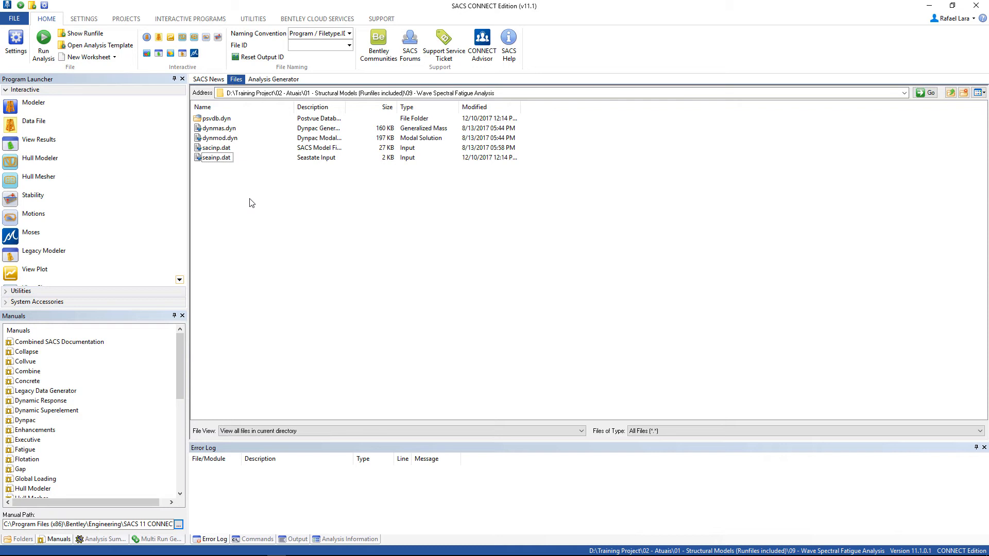
# Open the Seastate input file seainp.dat in the Data Generator and maximize its window
pyautogui.click(216, 160)
pyautogui.doubleClick(219, 160)
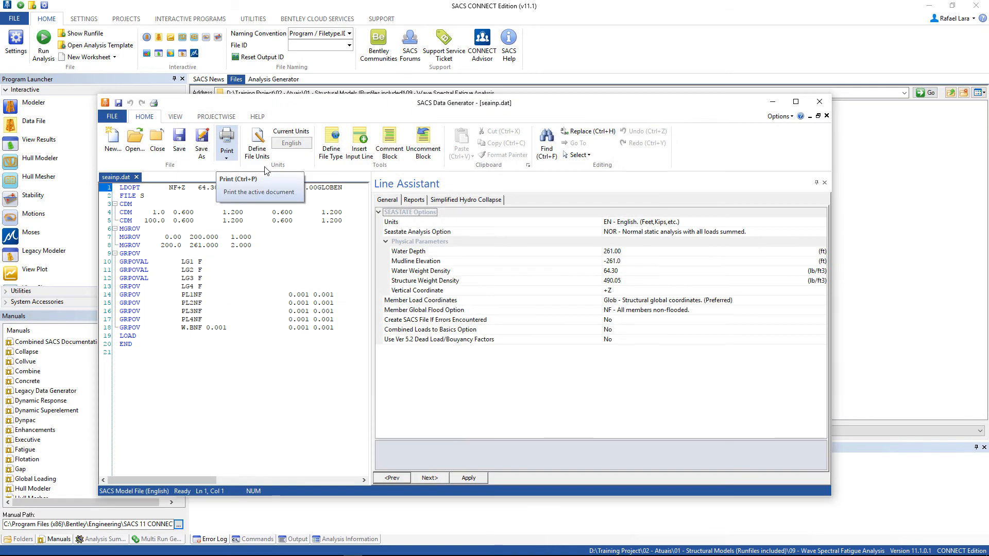
pyautogui.click(796, 102)
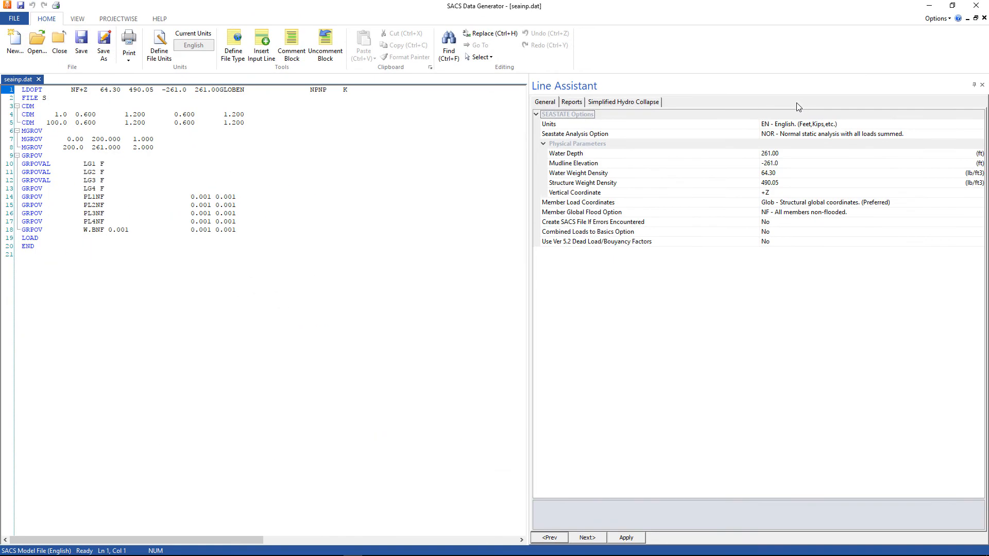
# Add a new line before END and insert a LOADCN (Load Condition) card from the alphabetically sorted card list
pyautogui.click(20, 254)
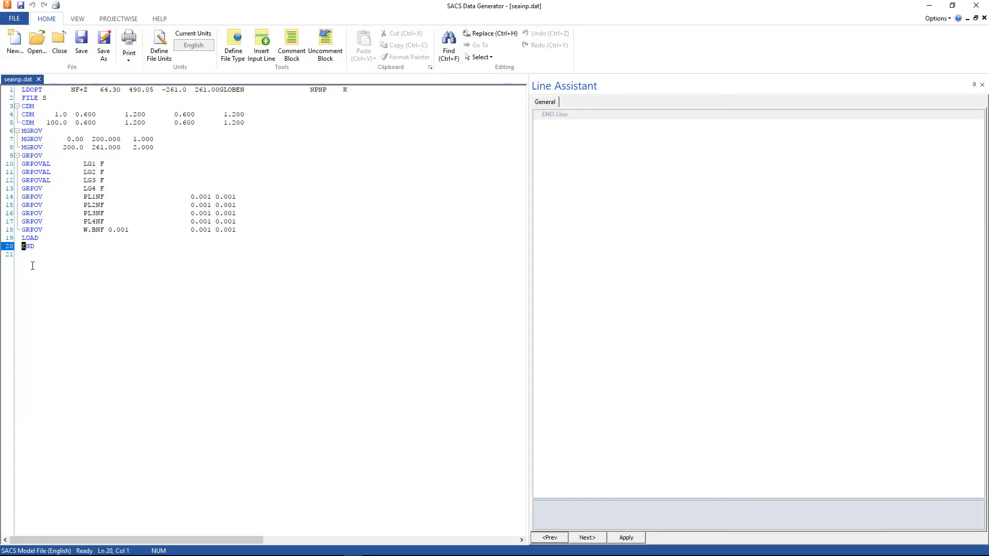
pyautogui.press('Return')
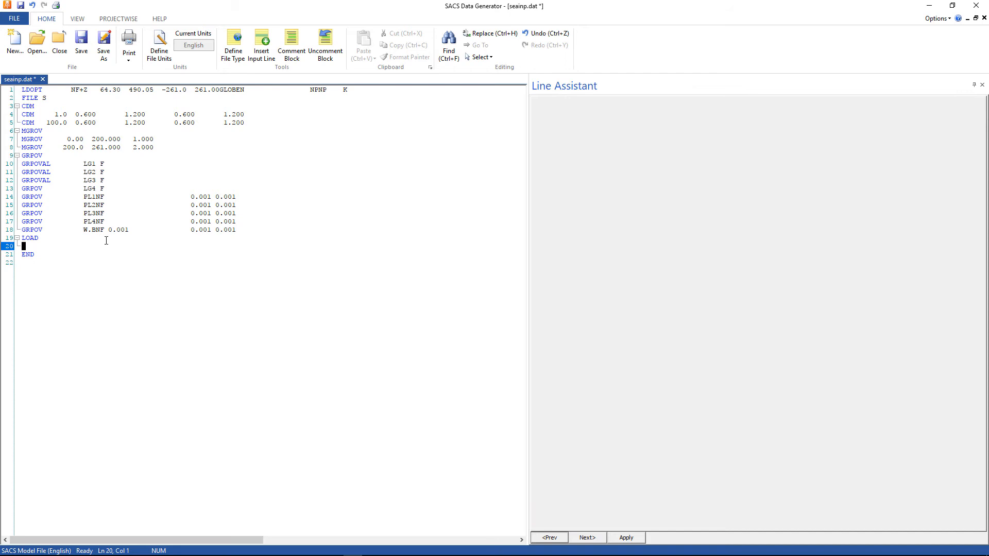
pyautogui.click(262, 60)
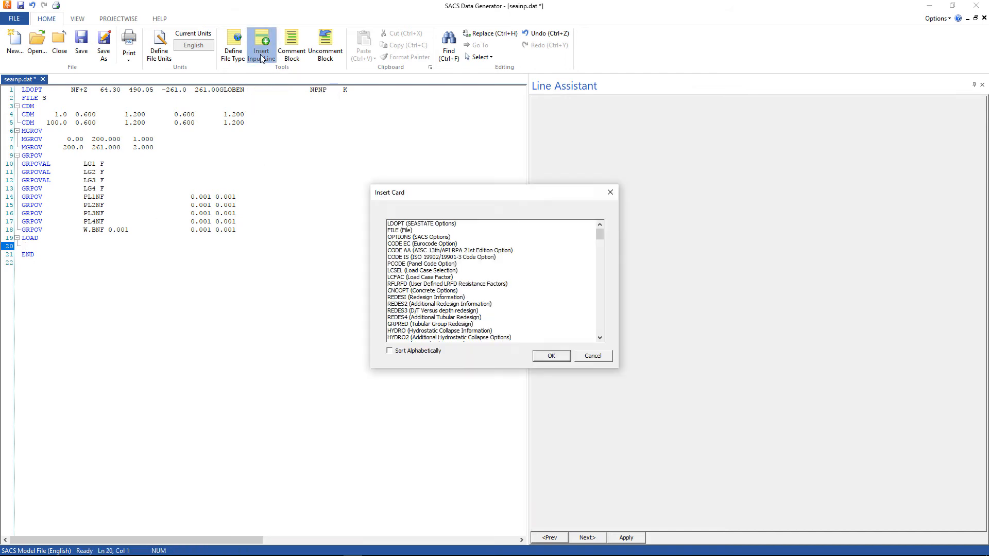
pyautogui.click(403, 350)
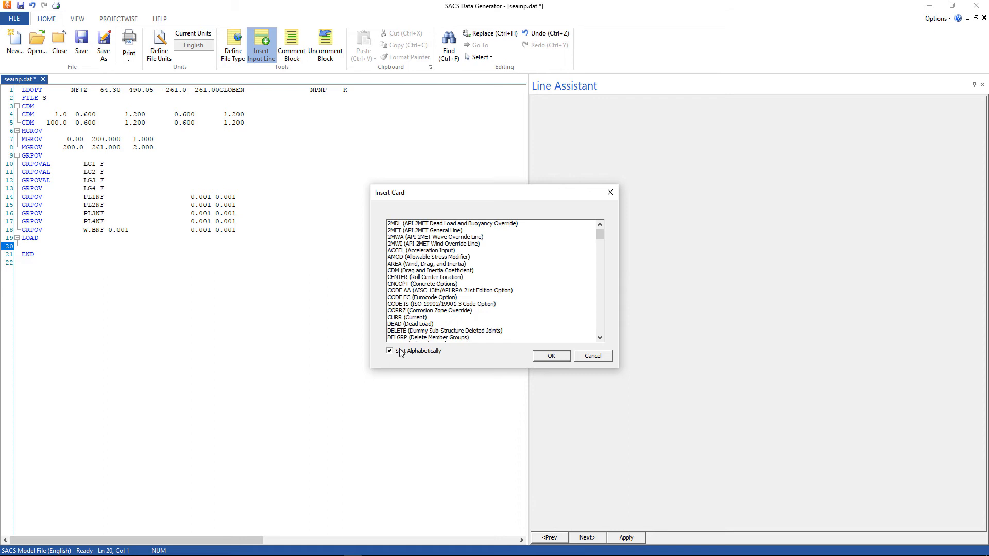
pyautogui.moveTo(600, 237); pyautogui.dragTo(602, 268)
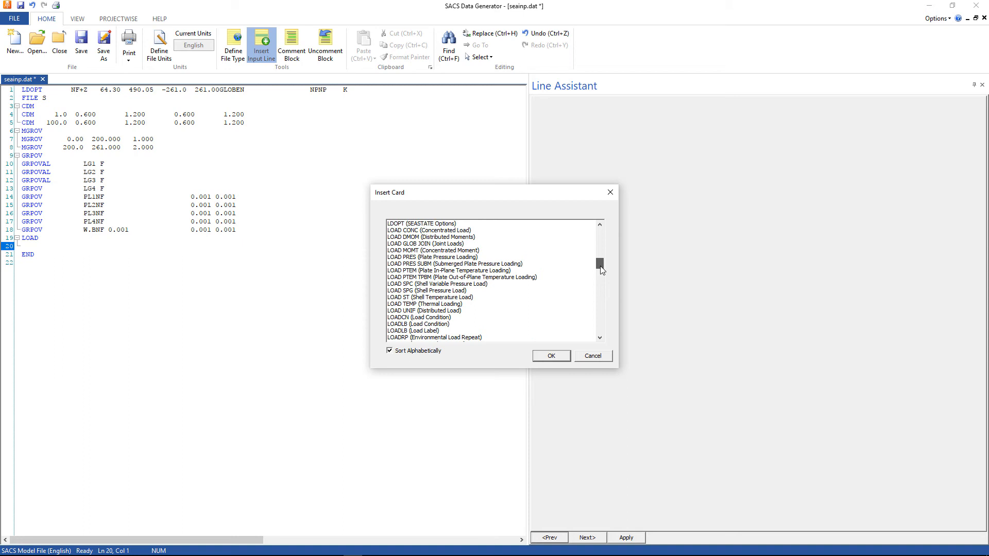
pyautogui.click(427, 319)
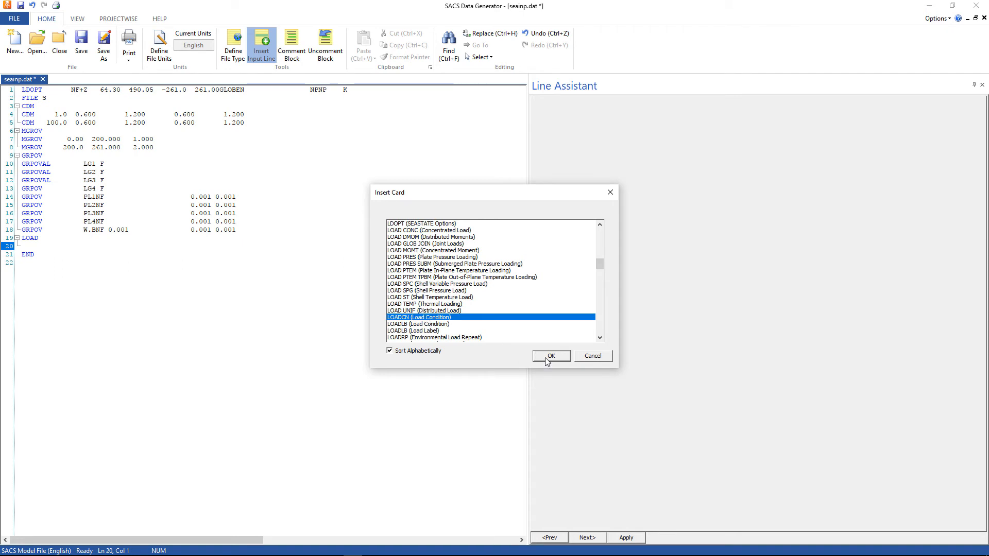
pyautogui.click(549, 357)
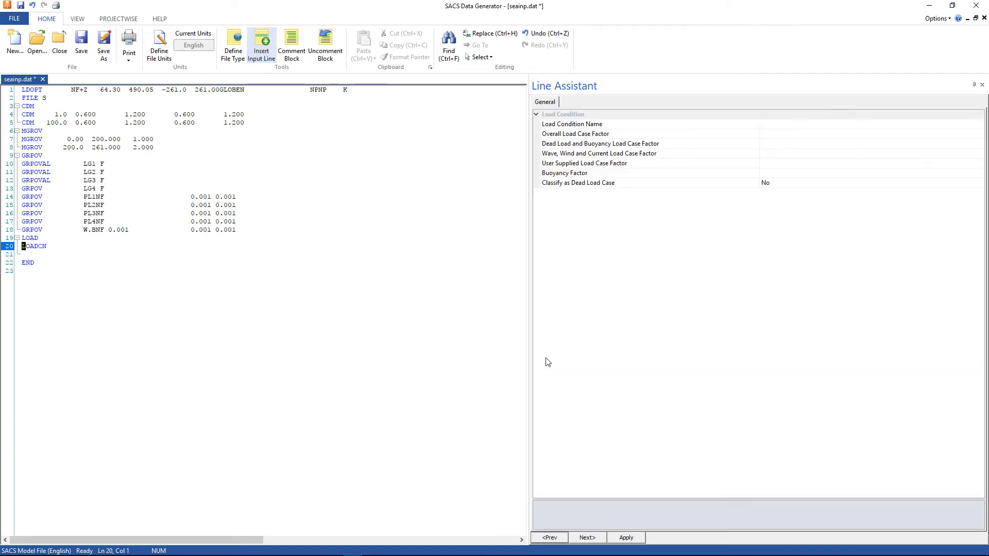
# Set the load condition name of the LOADCN line to 1
pyautogui.click(774, 126)
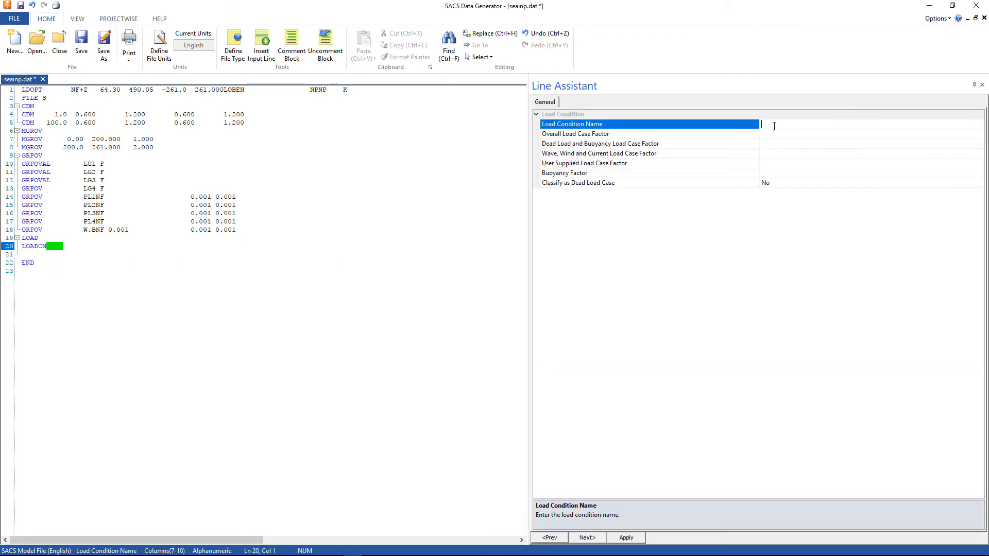
pyautogui.write('1')
pyautogui.press('Return')
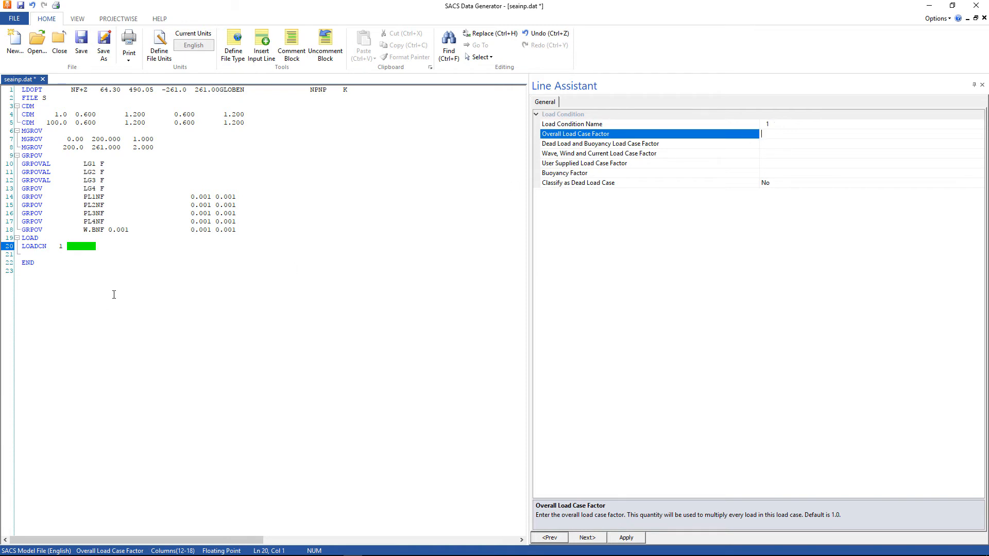
# Insert a GNTRF (Transfer Function Generation) card on the empty line below LOADCN
pyautogui.click(24, 254)
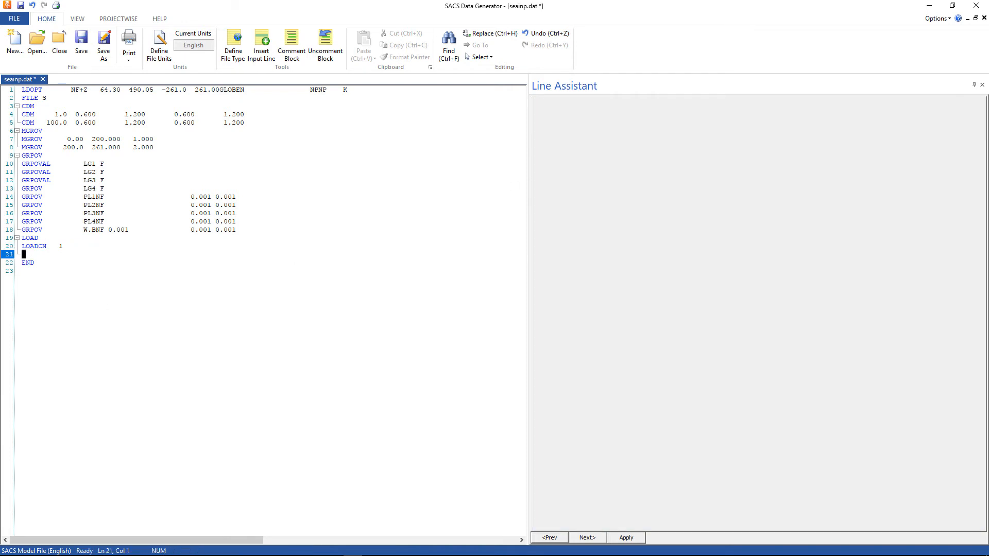
pyautogui.click(259, 58)
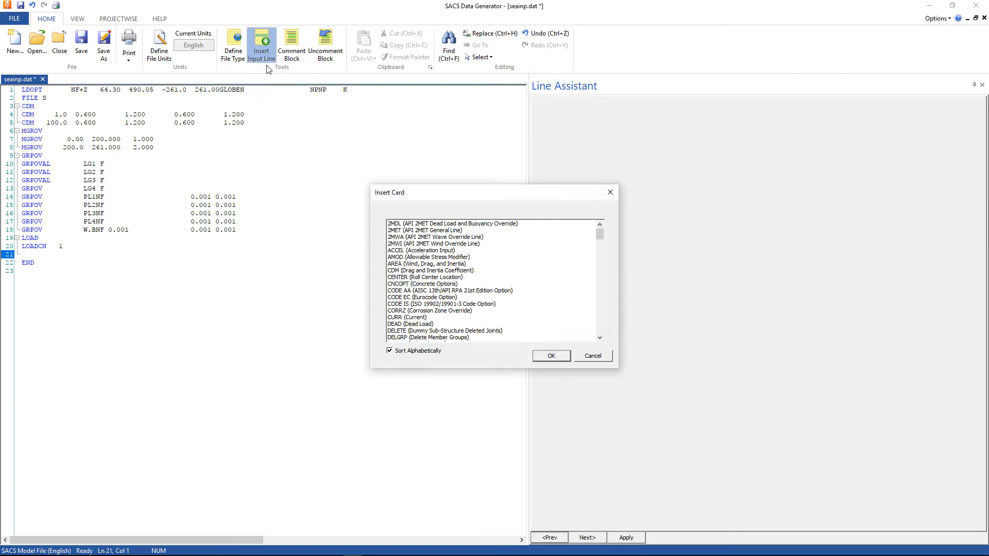
pyautogui.moveTo(598, 234); pyautogui.dragTo(605, 250)
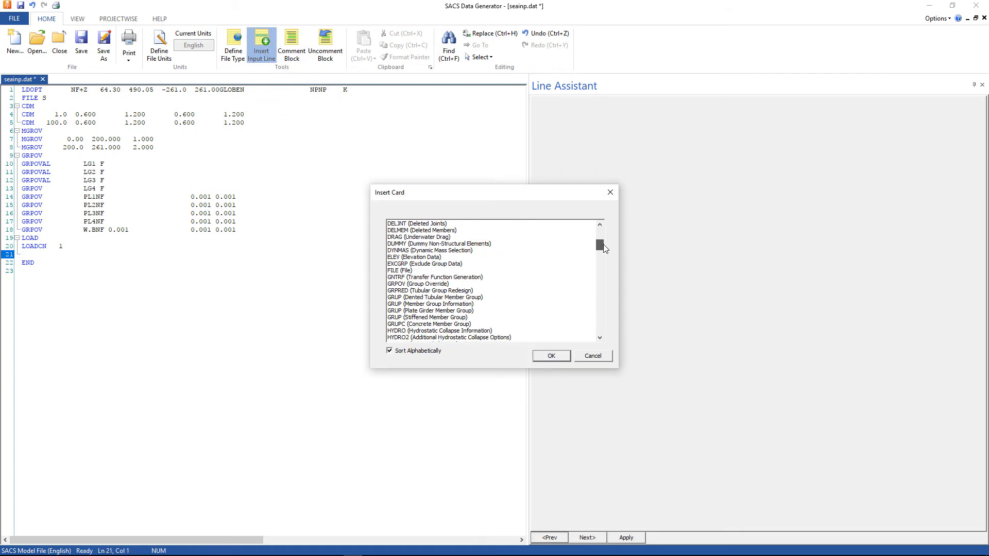
pyautogui.click(427, 278)
pyautogui.click(552, 356)
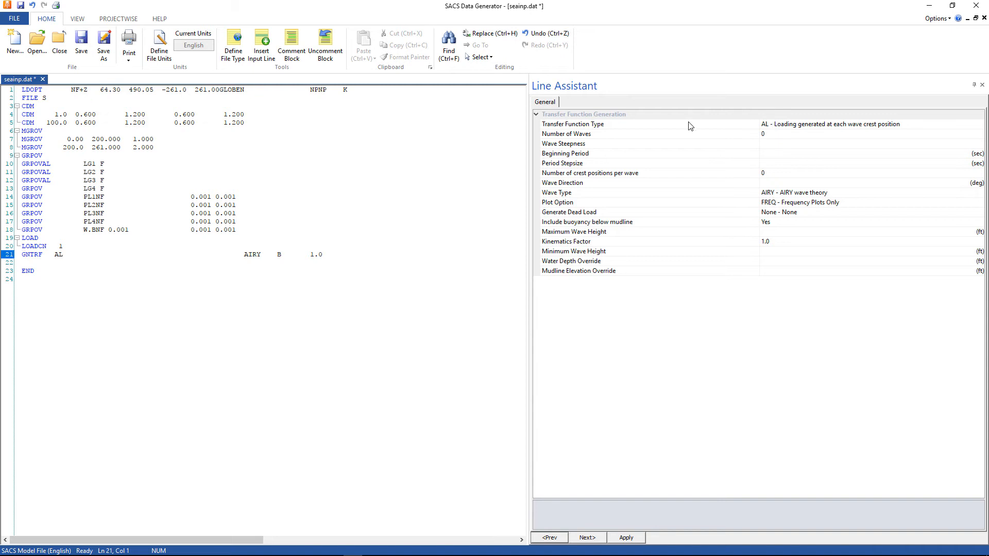
# Keep transfer function type AL for the GNTRF line, and set the number of waves to 6 and the wave steepness to 0.05
pyautogui.click(926, 125)
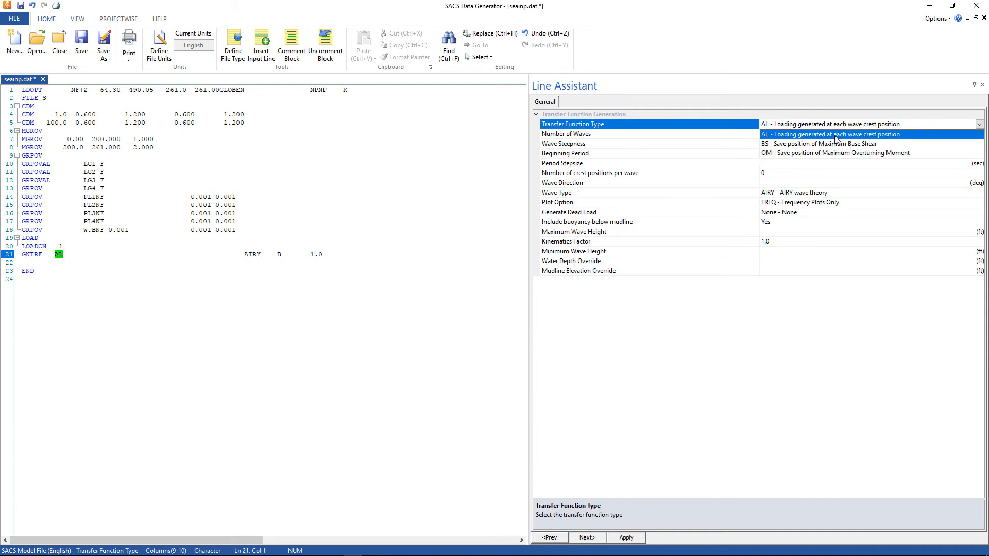
pyautogui.click(742, 140)
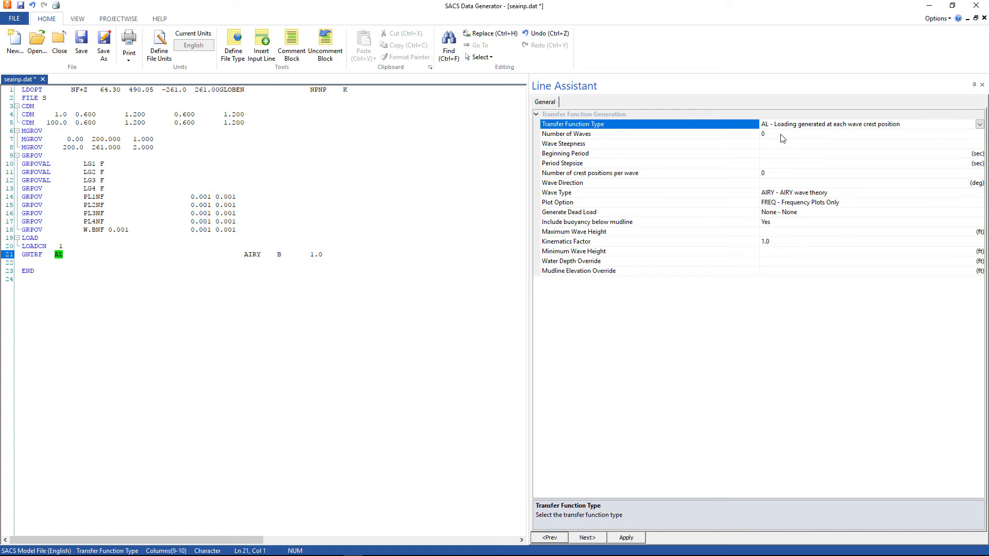
pyautogui.click(782, 134)
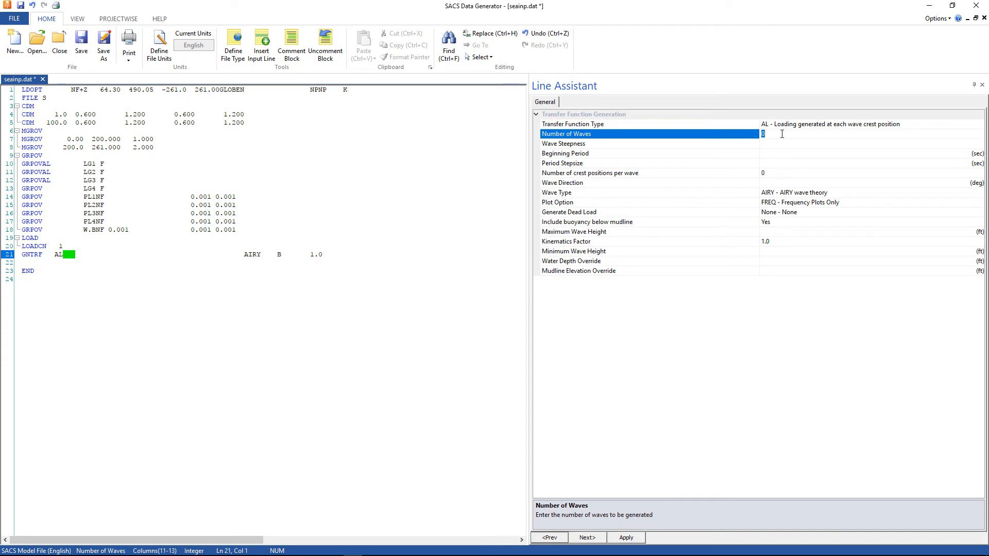
pyautogui.write('6')
pyautogui.press('Return')
pyautogui.press('Down')
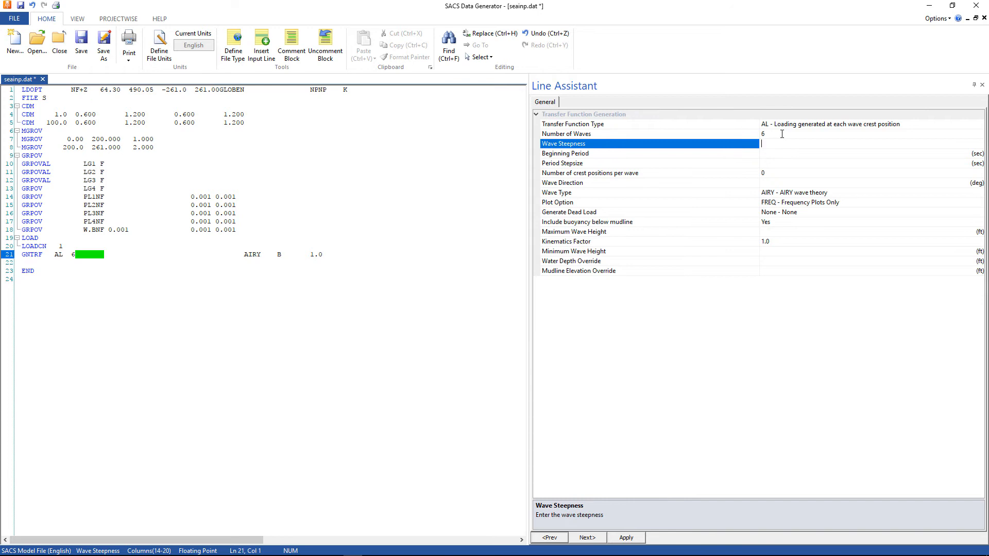
pyautogui.write('0.05')
pyautogui.press('Down')
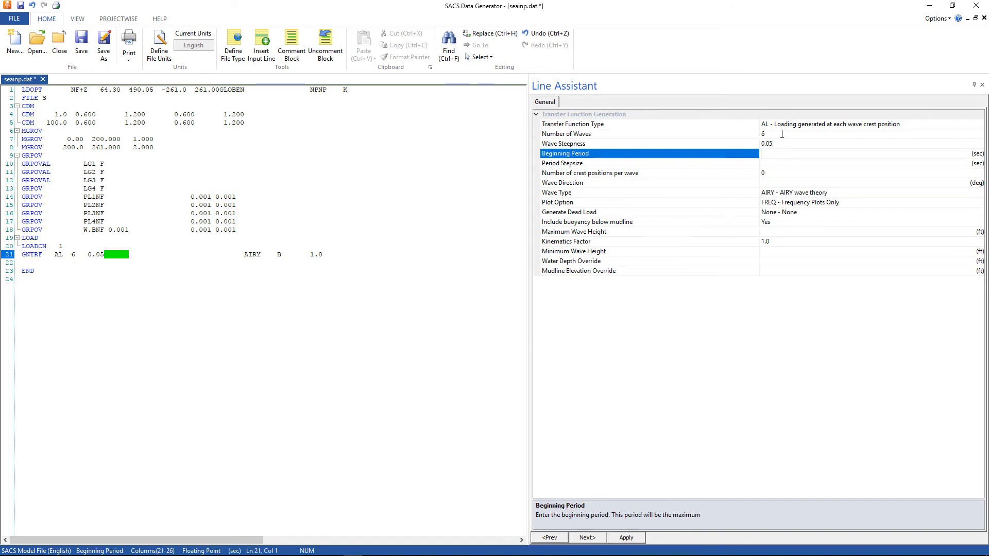
# Set the GNTRF line's beginning period to 10.0 sec and its period stepsize to 1.0 sec
pyautogui.write('10.0')
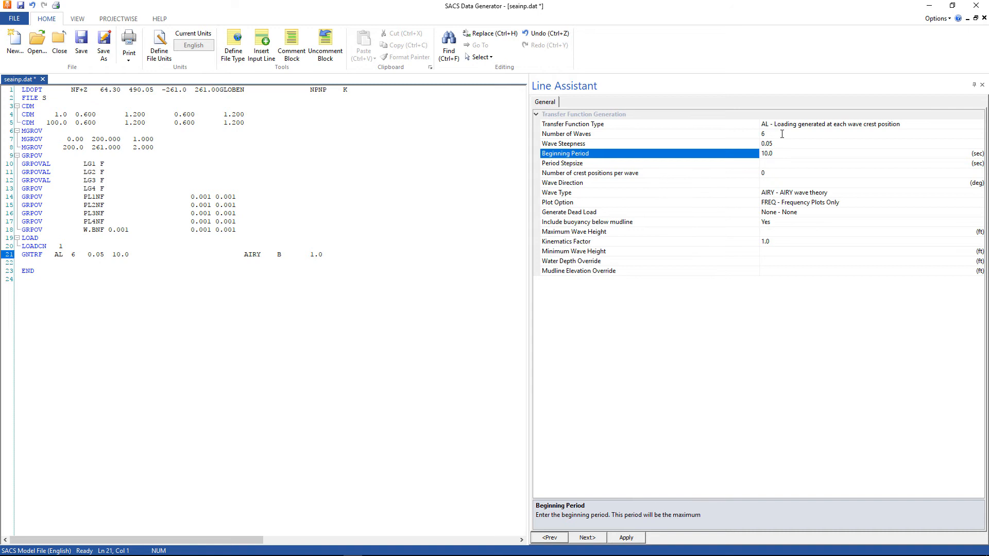
pyautogui.press('Down')
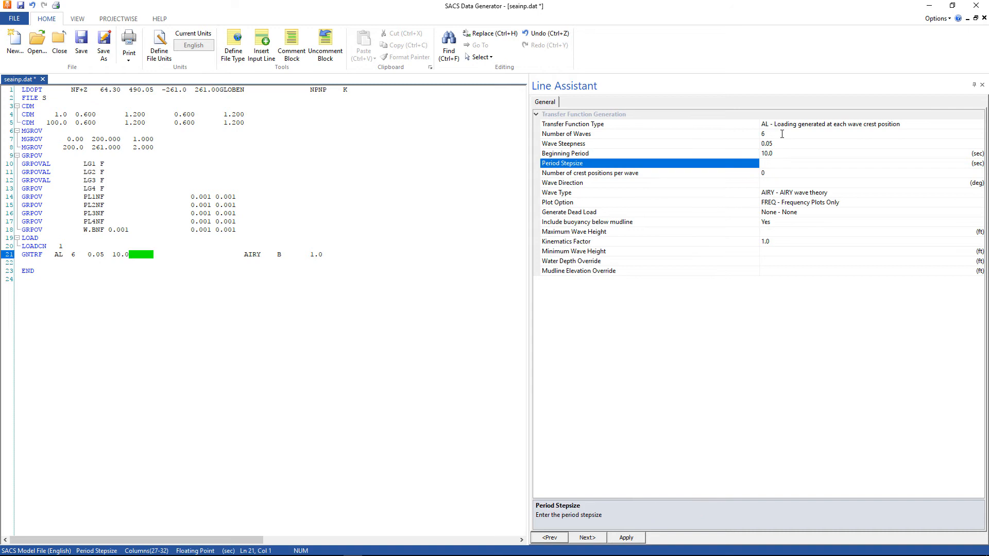
pyautogui.write('1.0')
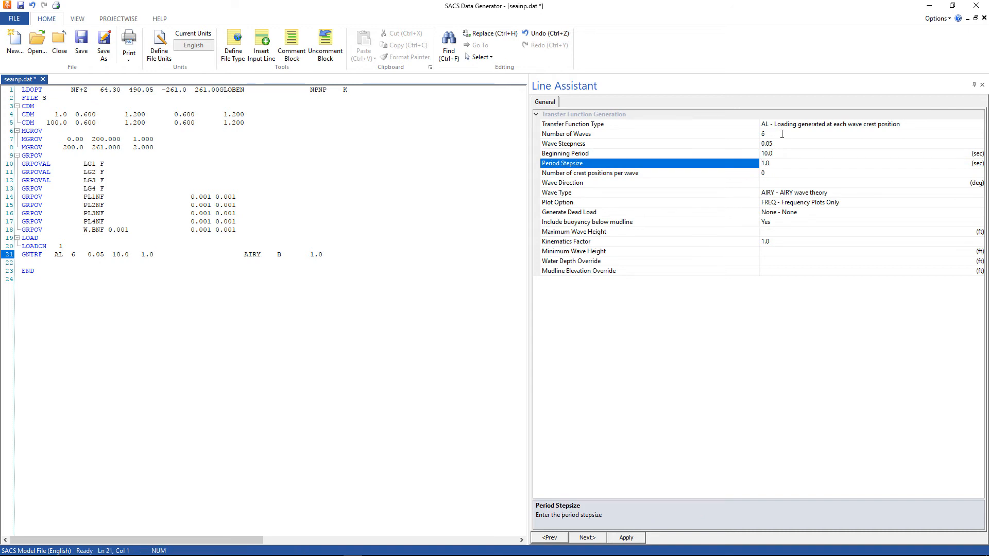
pyautogui.press('Down')
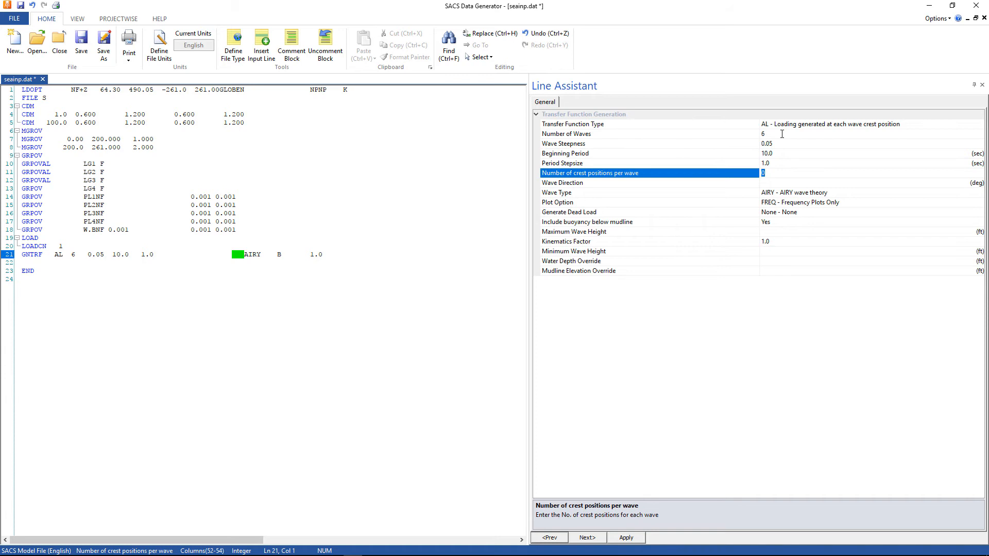
# Set 18 crest positions per wave and enter a wave direction of 0 degrees for the GNTRF line
pyautogui.write('18')
pyautogui.press('Down')
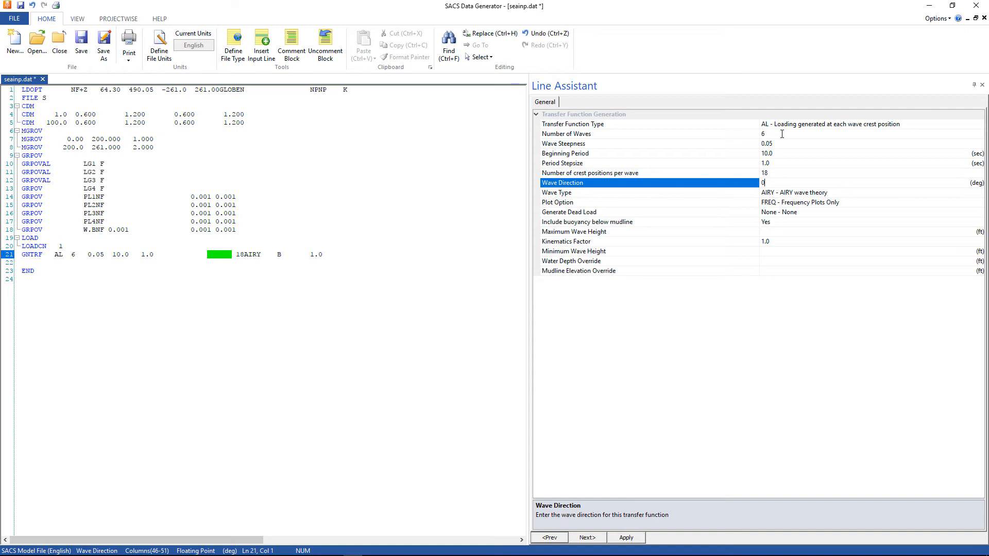
pyautogui.write('0.')
pyautogui.press('Down')
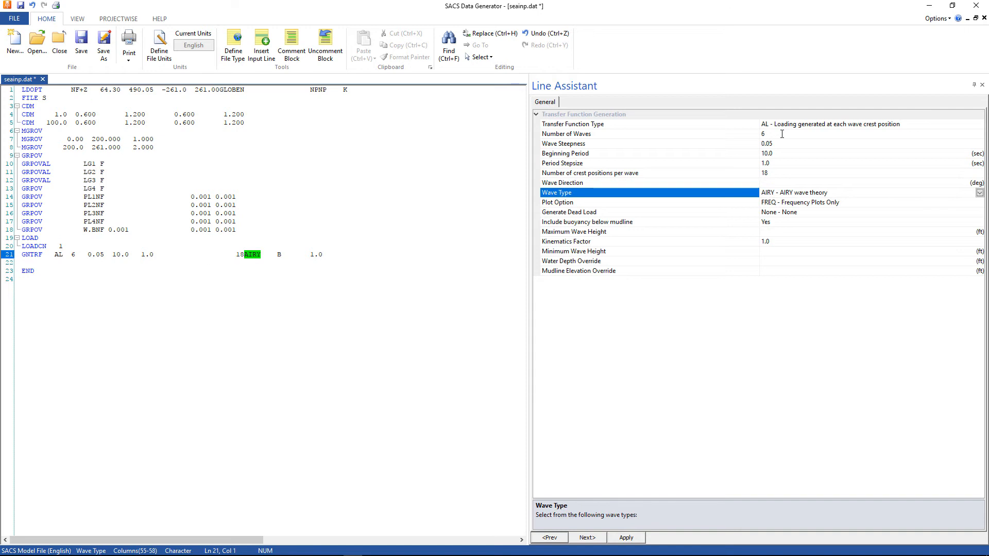
# Exclude buoyancy below the mudline, clear the kinematics factor, and apply the GNTRF line's settings
pyautogui.doubleClick(787, 227)
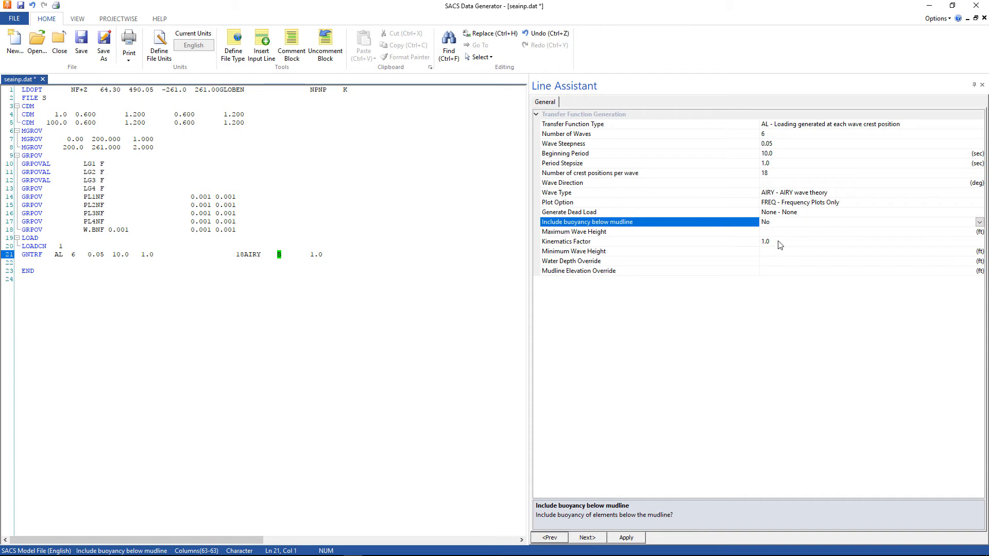
pyautogui.click(778, 241)
pyautogui.press('BackSpace')
pyautogui.press('BackSpace')
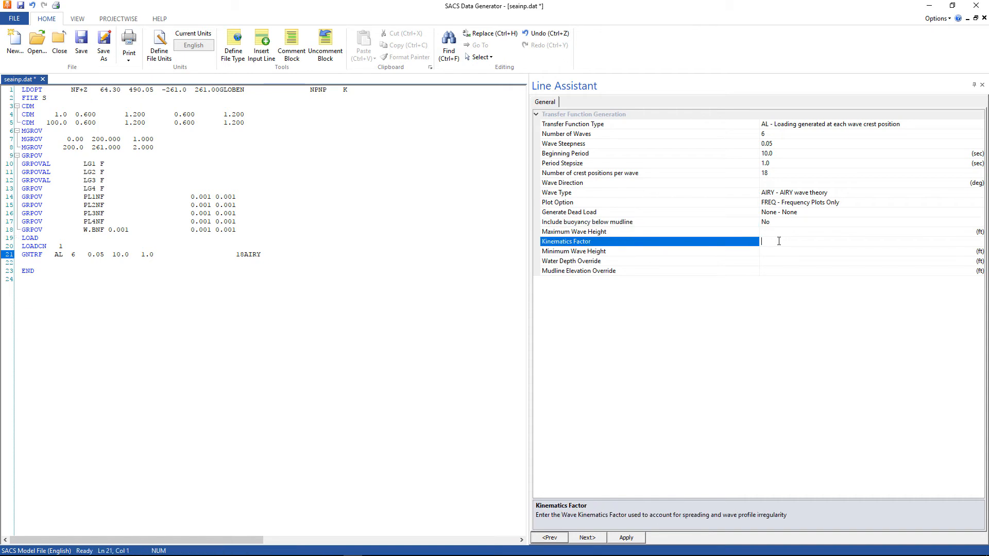
pyautogui.click(633, 538)
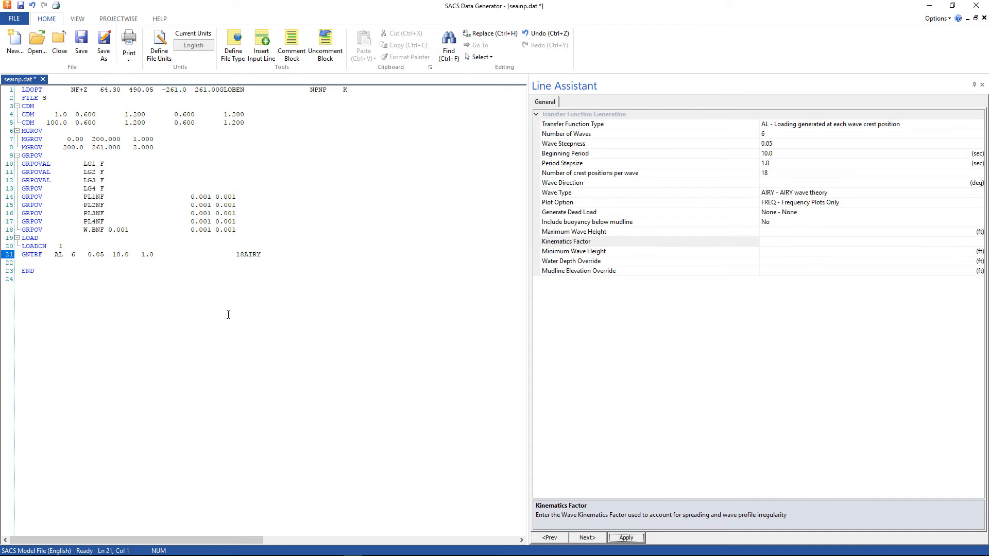
# Insert a second GNTRF (Transfer Function Generation) card on the empty line below the first one
pyautogui.click(4, 258)
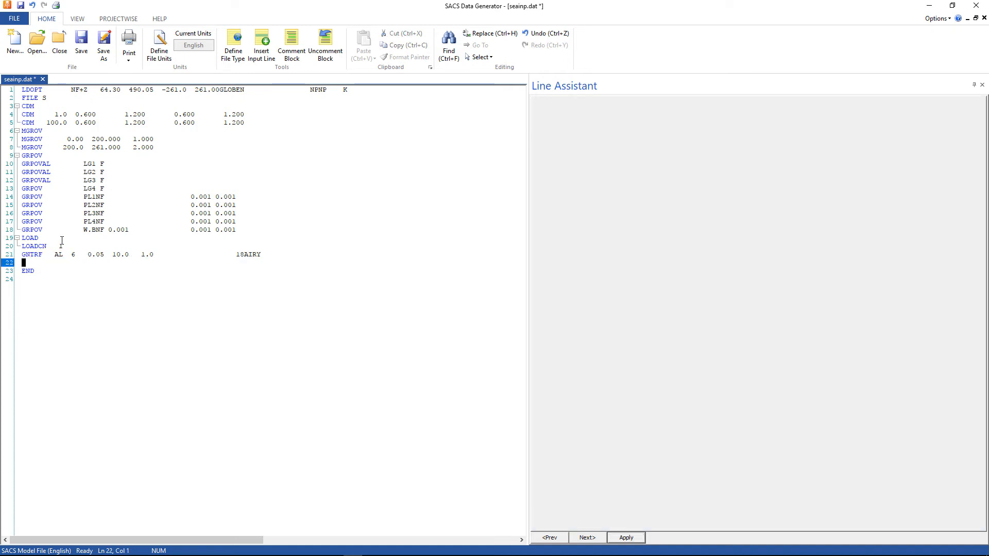
pyautogui.click(260, 58)
pyautogui.scroll(-2, 453, 301)
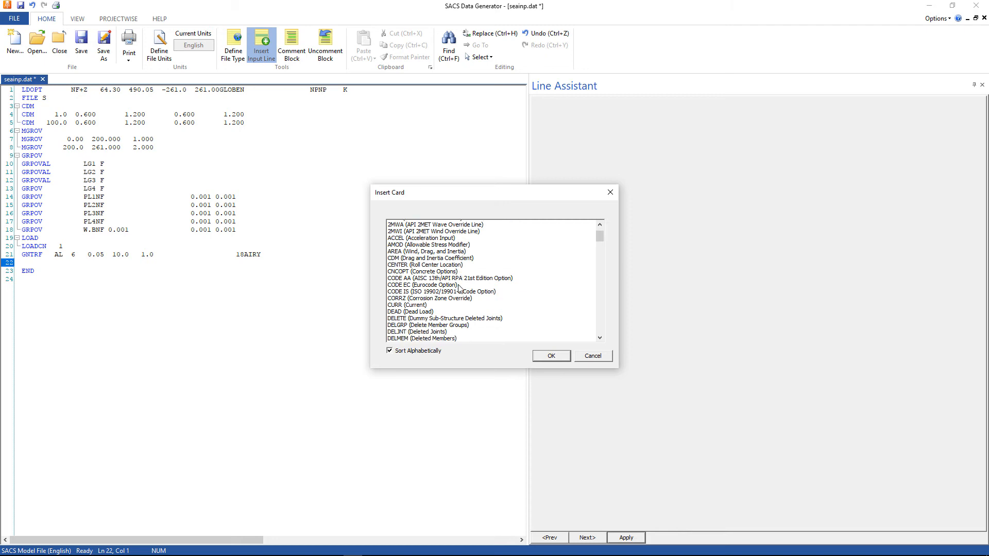
pyautogui.scroll(-2, 453, 301)
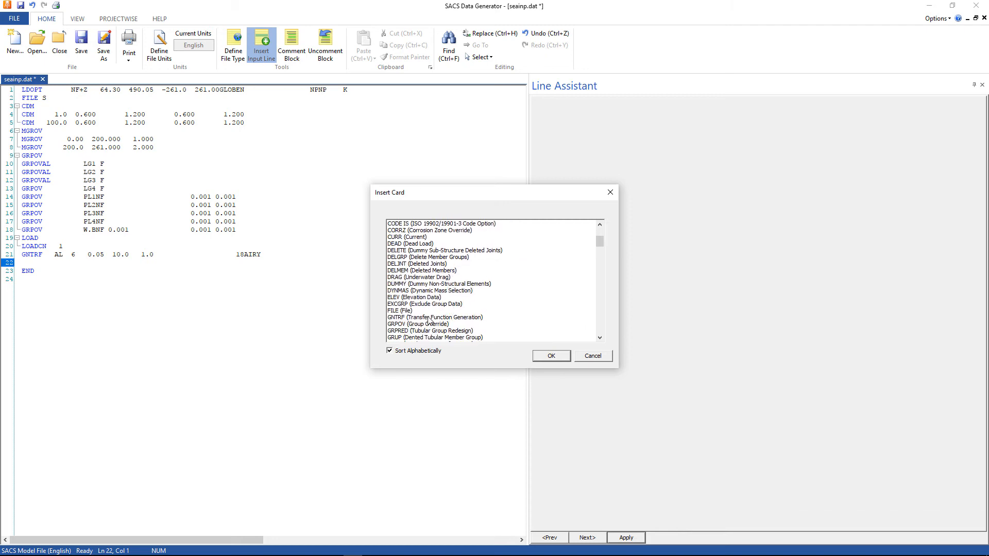
pyautogui.click(434, 318)
pyautogui.click(563, 358)
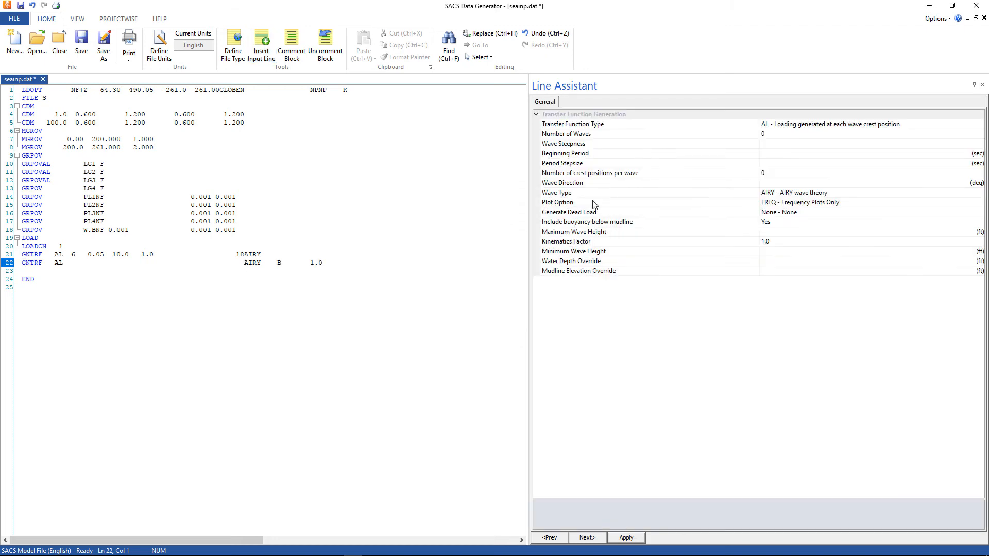
# Give the second GNTRF line 6 waves, a 0.05 wave steepness, a 4.75 sec beginning period and a 0.25 sec period stepsize
pyautogui.click(769, 135)
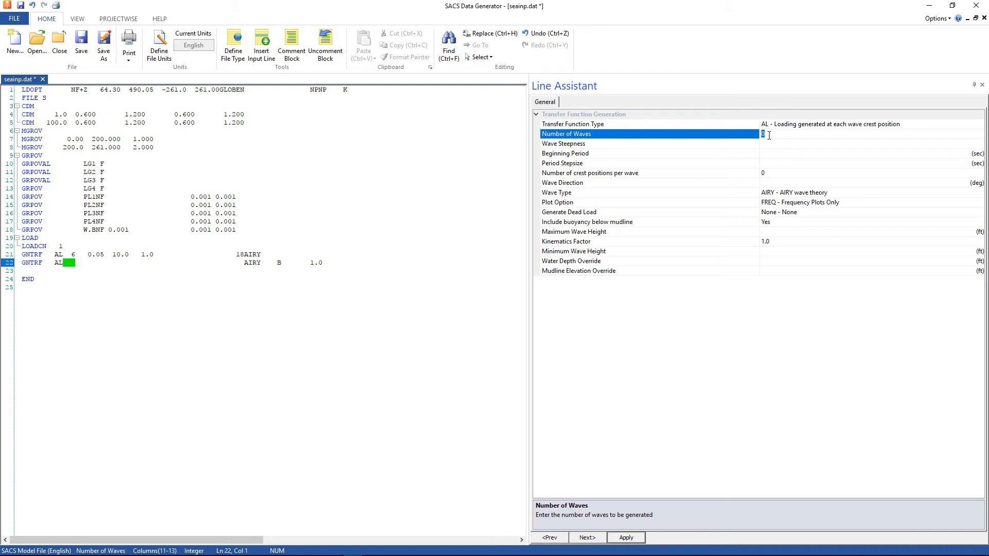
pyautogui.write('6')
pyautogui.press('Return')
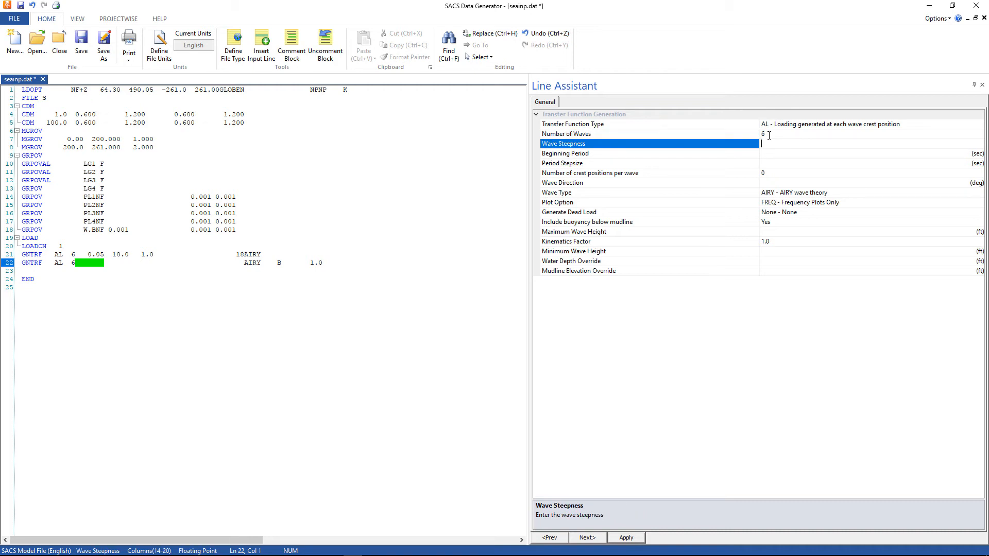
pyautogui.write('0.05')
pyautogui.press('Return')
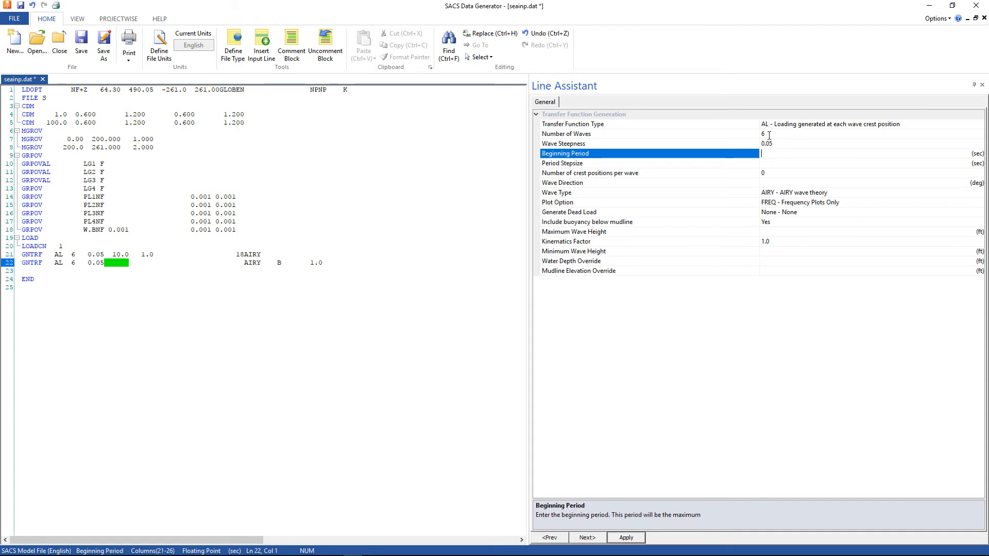
pyautogui.write('4.75  0.25')
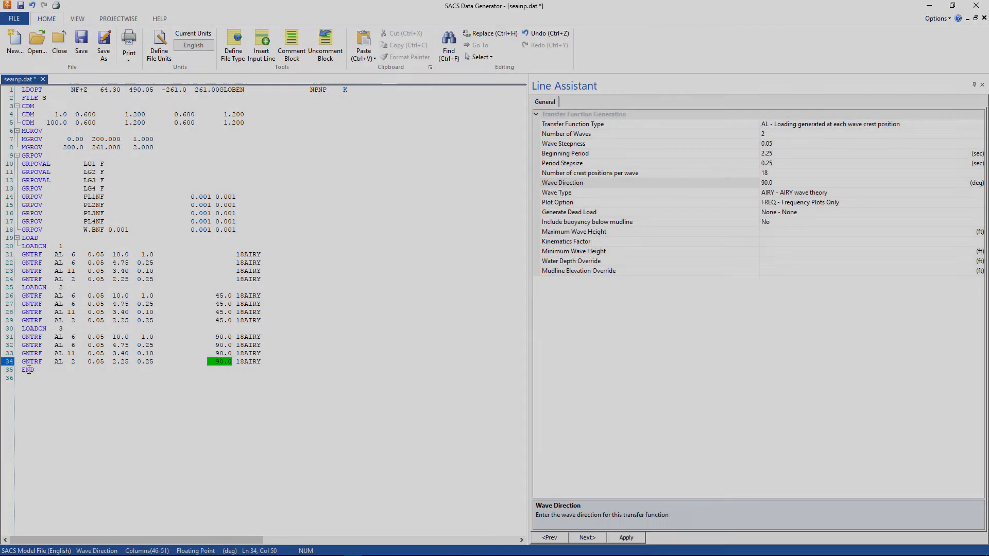
# Save the completed Seastate input under the new name seainp.fatigue and close the data file editor
pyautogui.click(29, 370)
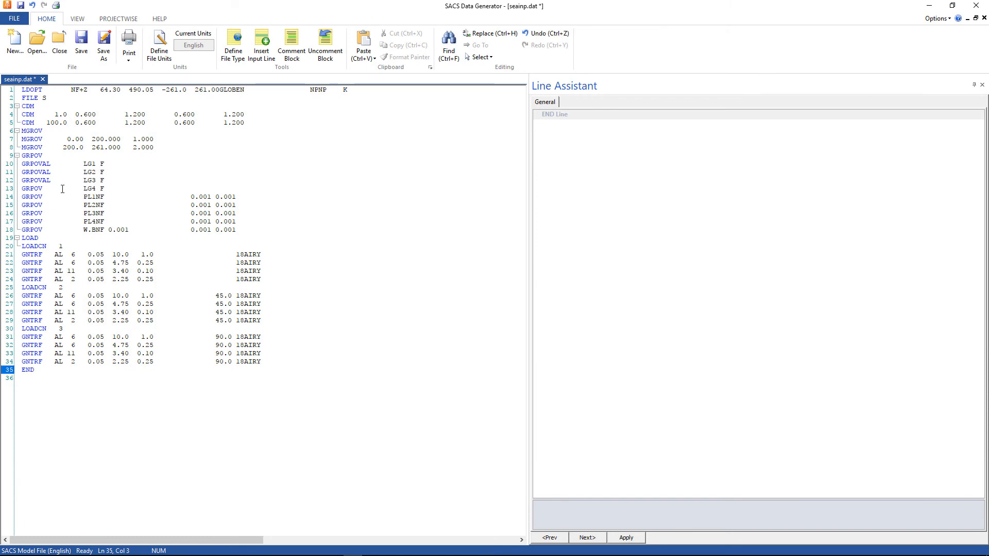
pyautogui.click(105, 61)
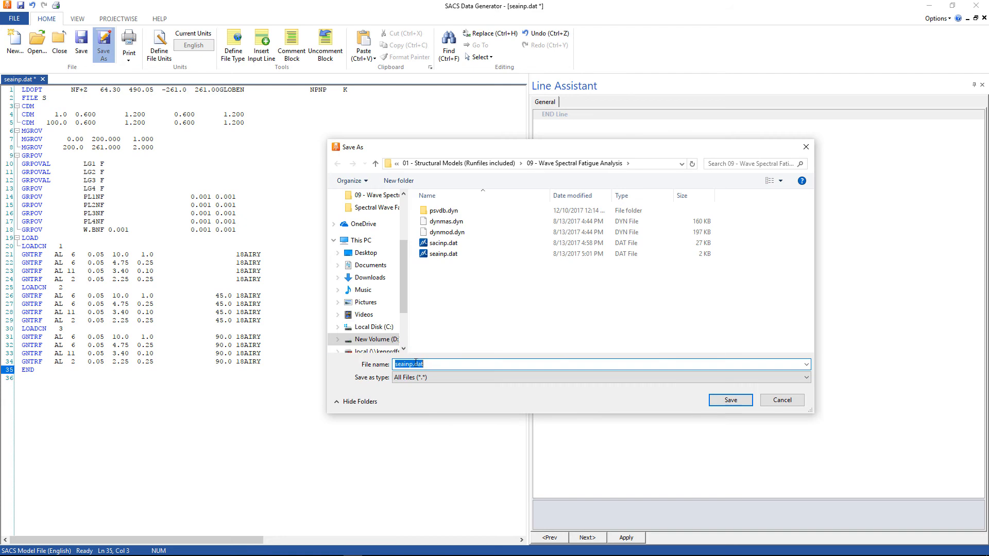
pyautogui.moveTo(416, 364); pyautogui.dragTo(436, 364)
pyautogui.write('fatigue')
pyautogui.click(729, 401)
pyautogui.click(310, 369)
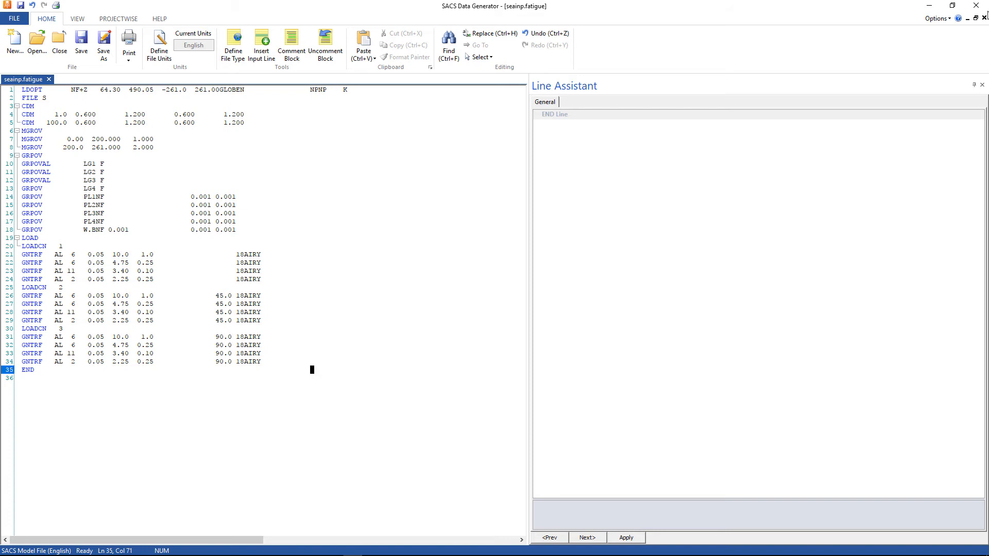
pyautogui.click(976, 6)
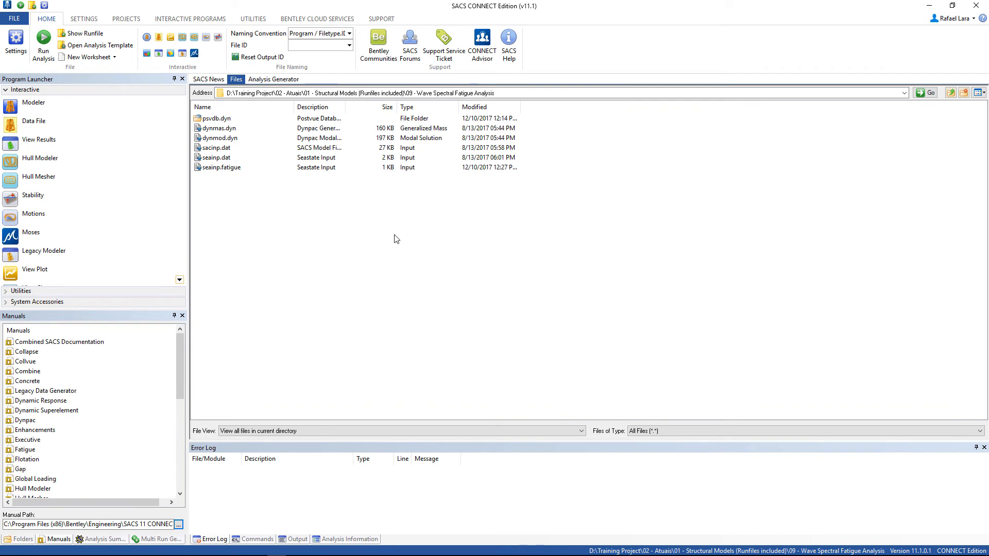
# Create a new data file of the dynamic type Wave Response Input File
pyautogui.click(35, 128)
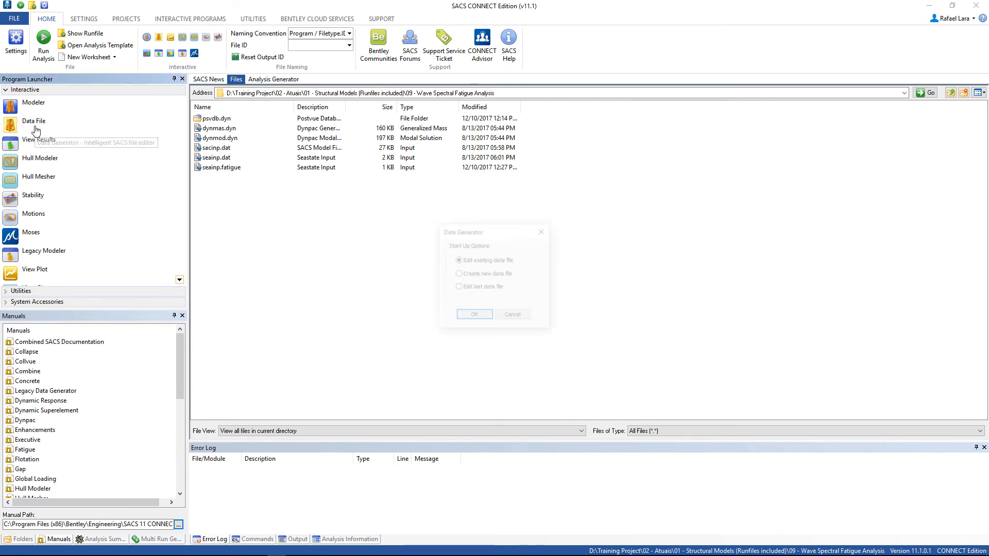
pyautogui.click(484, 277)
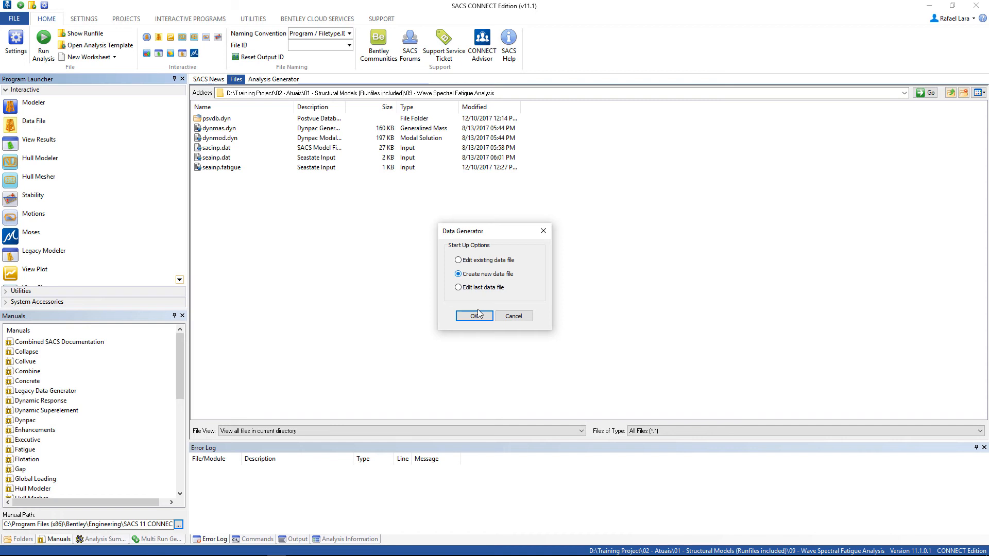
pyautogui.click(476, 316)
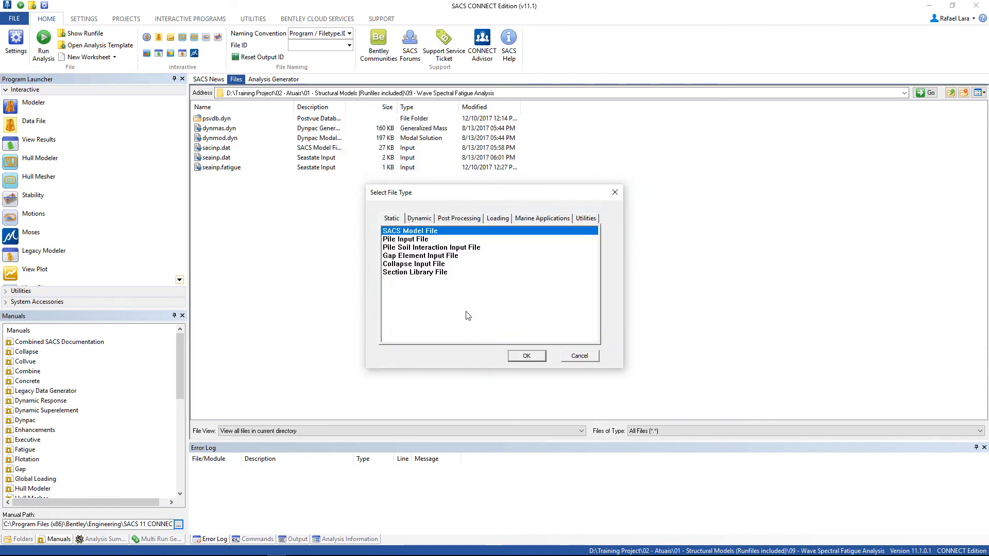
pyautogui.click(421, 222)
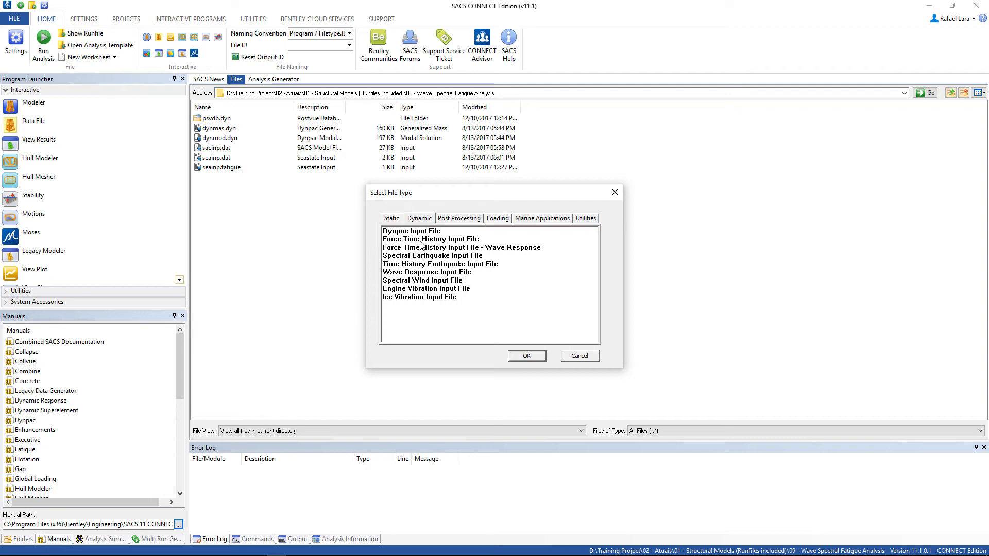
pyautogui.click(408, 273)
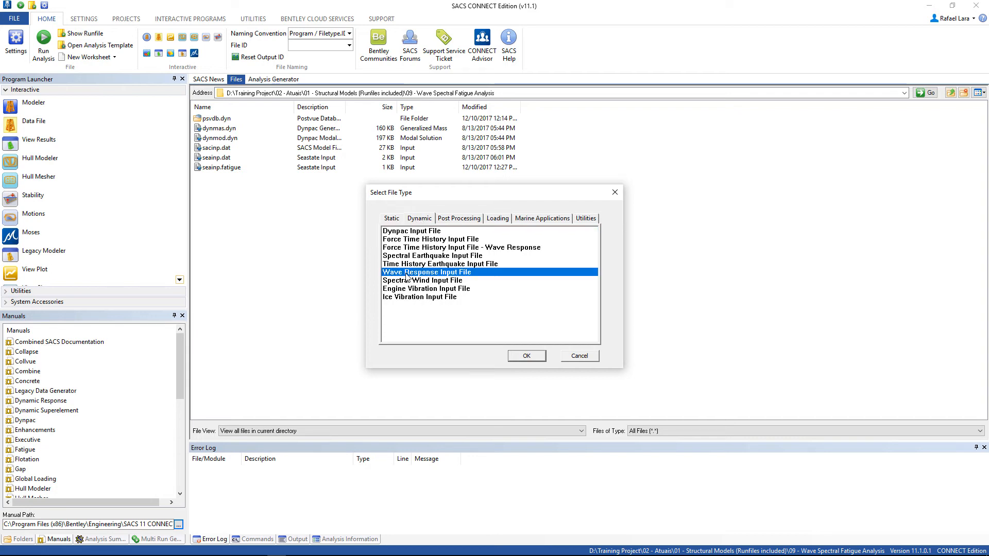
pyautogui.click(522, 358)
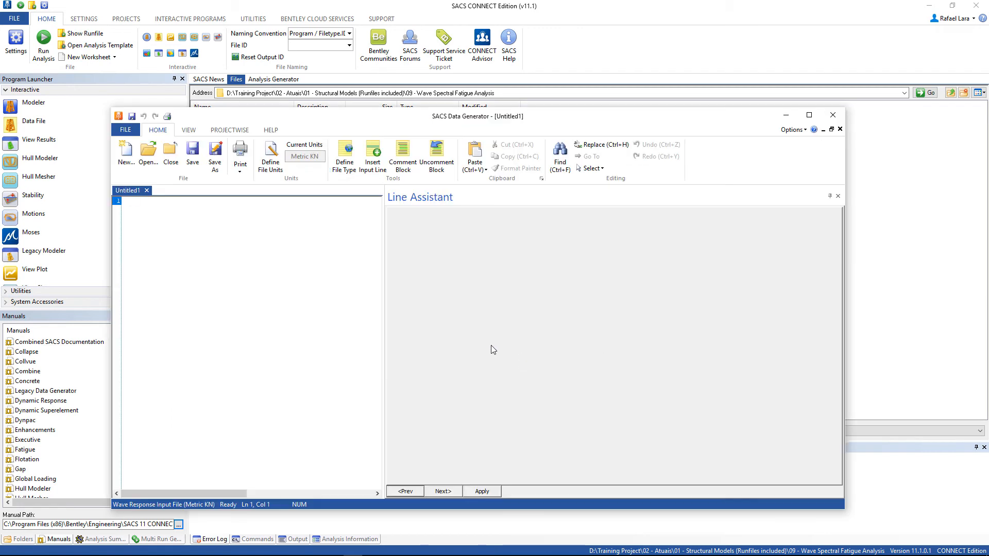
# Insert a WROPT (Wave Response Options) card as the first line and maximize the editor window
pyautogui.click(374, 166)
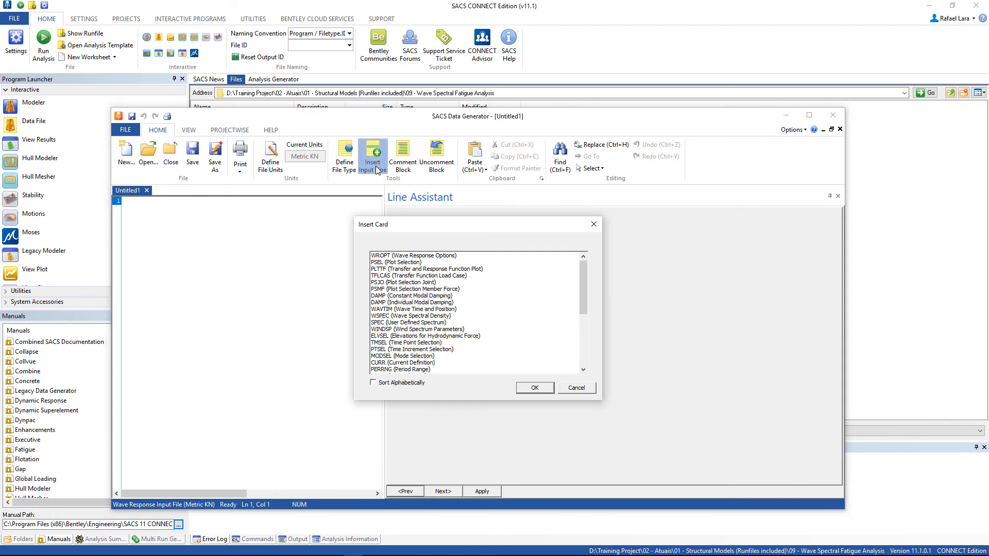
pyautogui.click(394, 257)
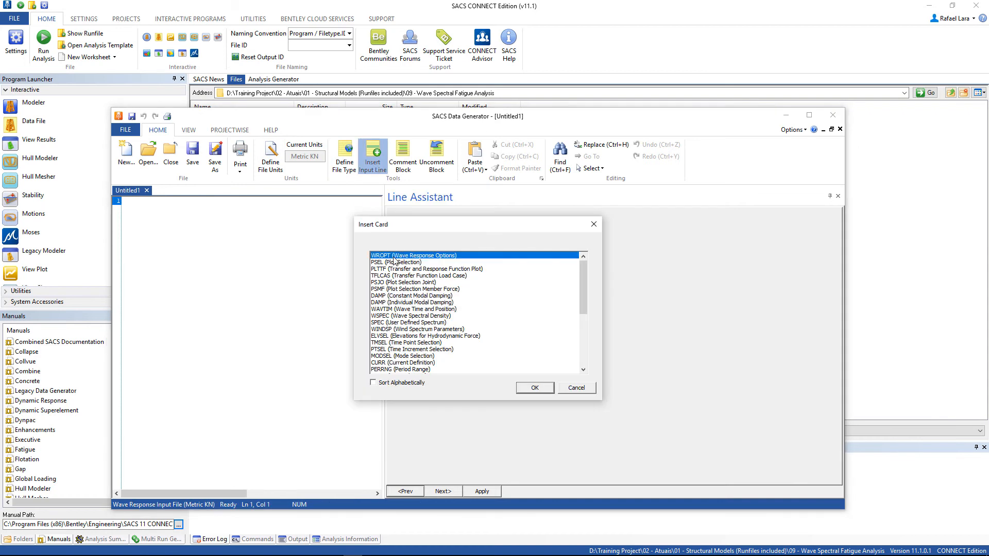
pyautogui.click(535, 388)
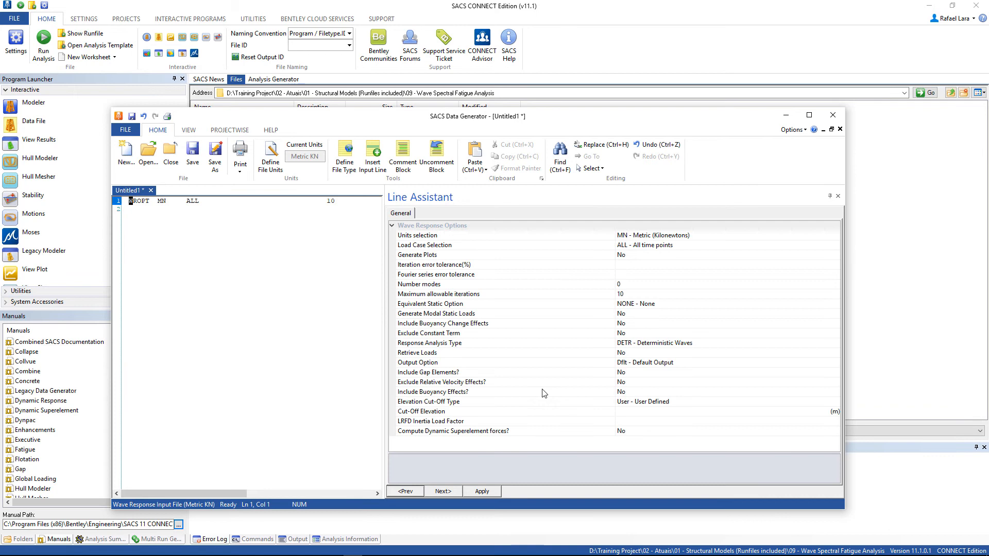
pyautogui.click(809, 115)
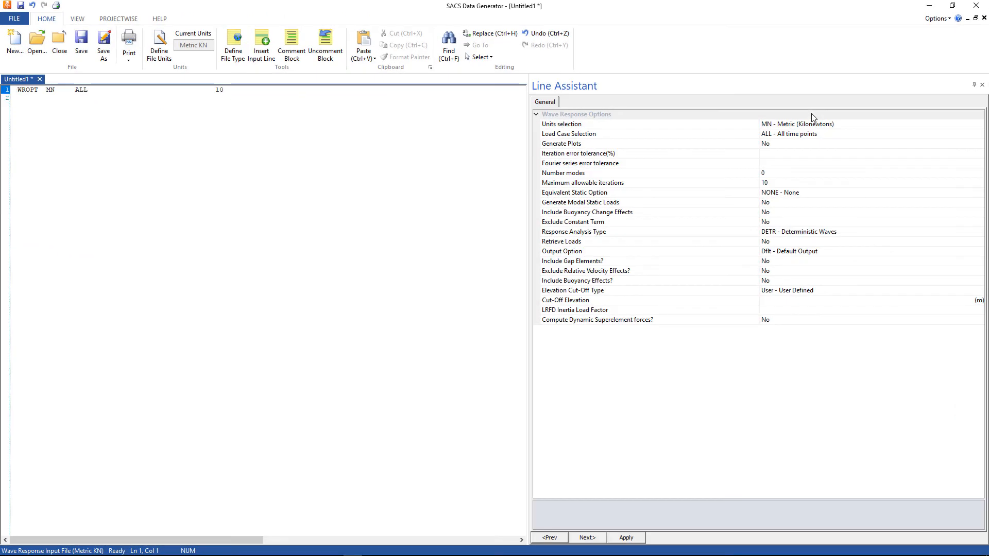
# Set the WROPT line's units to EN - English and turn on plot generation
pyautogui.click(857, 126)
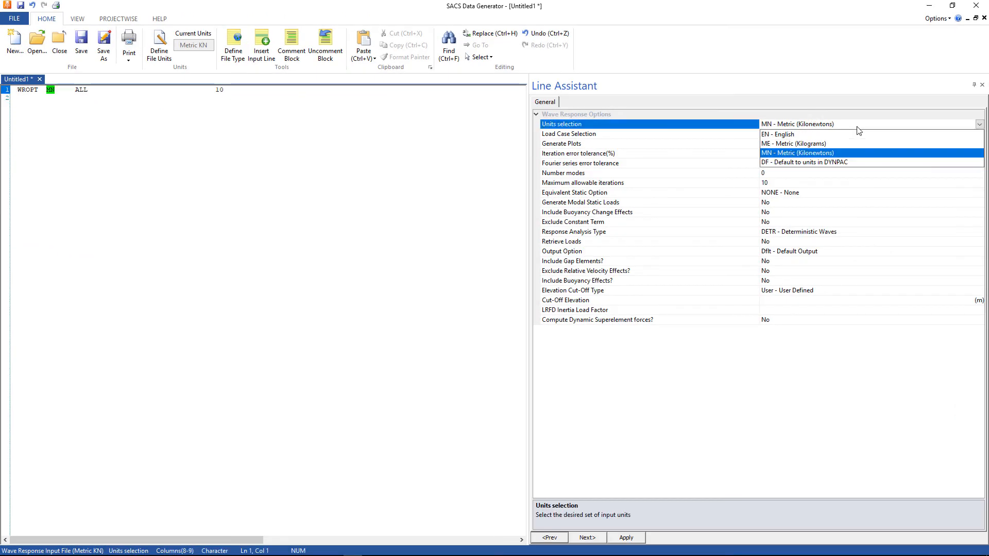
pyautogui.click(798, 135)
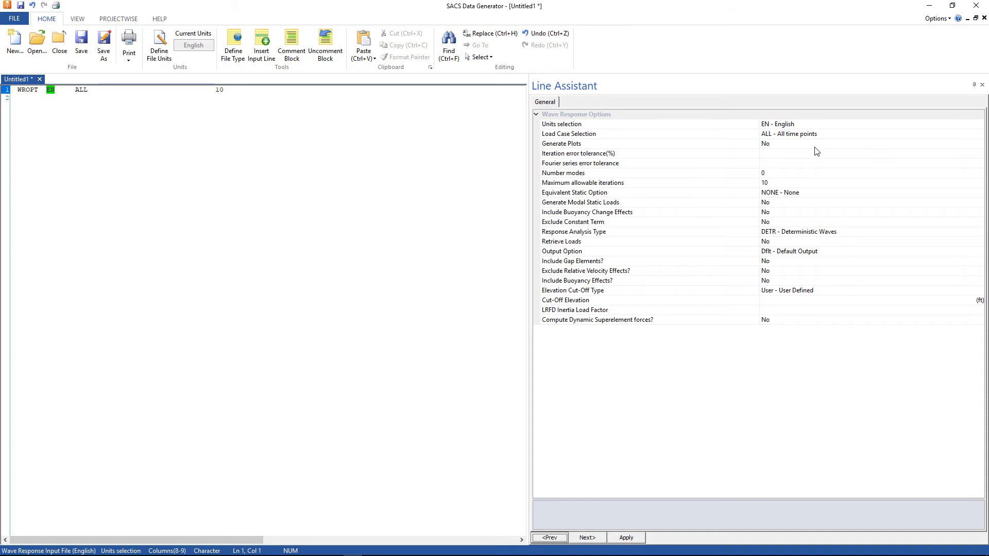
pyautogui.doubleClick(816, 147)
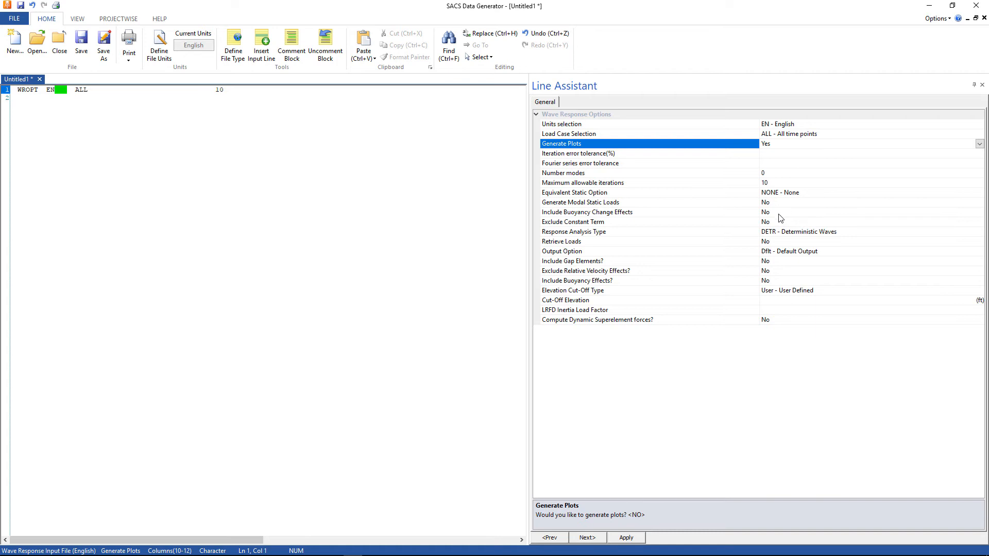
# Set the WROPT line's Equivalent Static Option to ES - Equivalent Static Loads and apply the line's settings
pyautogui.click(820, 196)
pyautogui.click(979, 194)
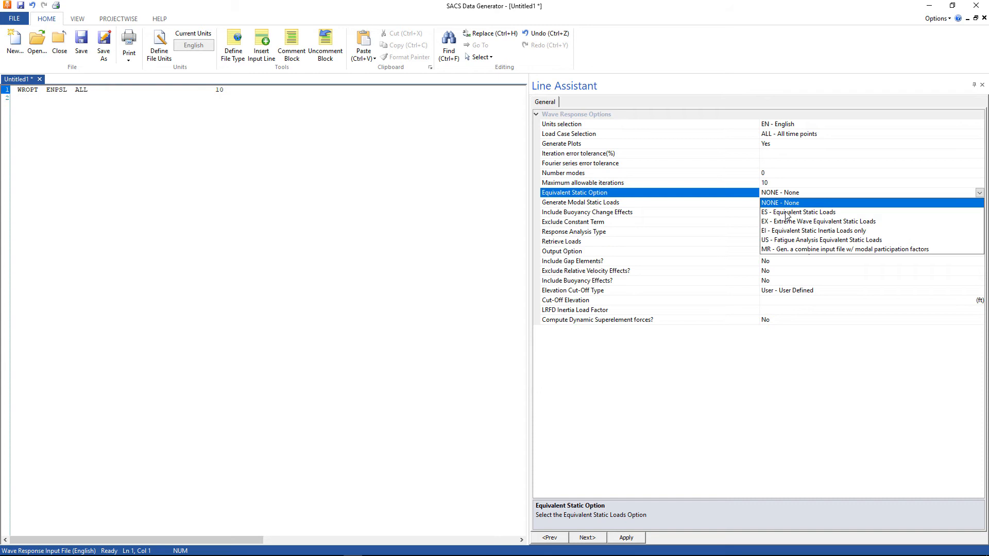
pyautogui.click(787, 212)
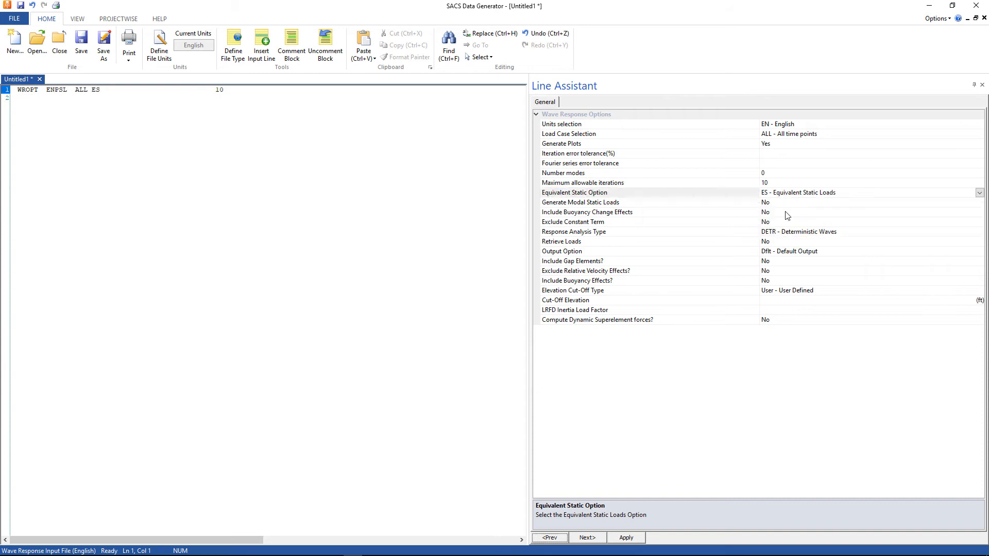
pyautogui.click(783, 182)
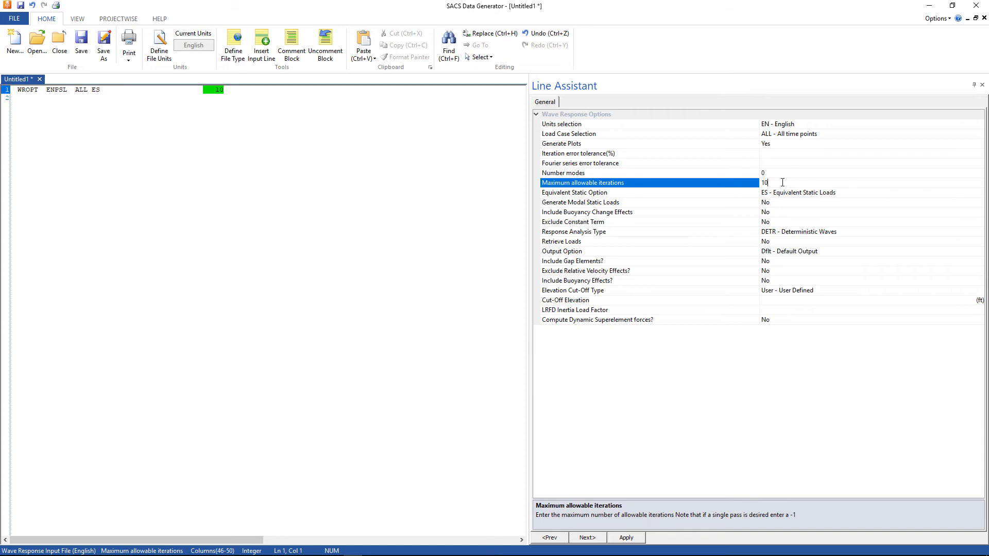
pyautogui.click(636, 538)
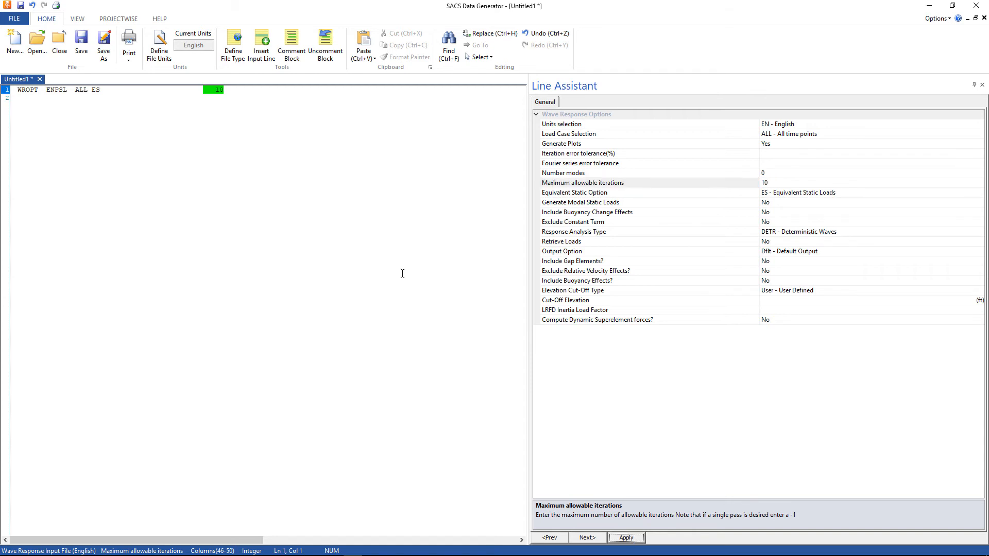
# Insert a PLTTF (Transfer and Response Function Plot) card on a new line below the WROPT line
pyautogui.click(244, 89)
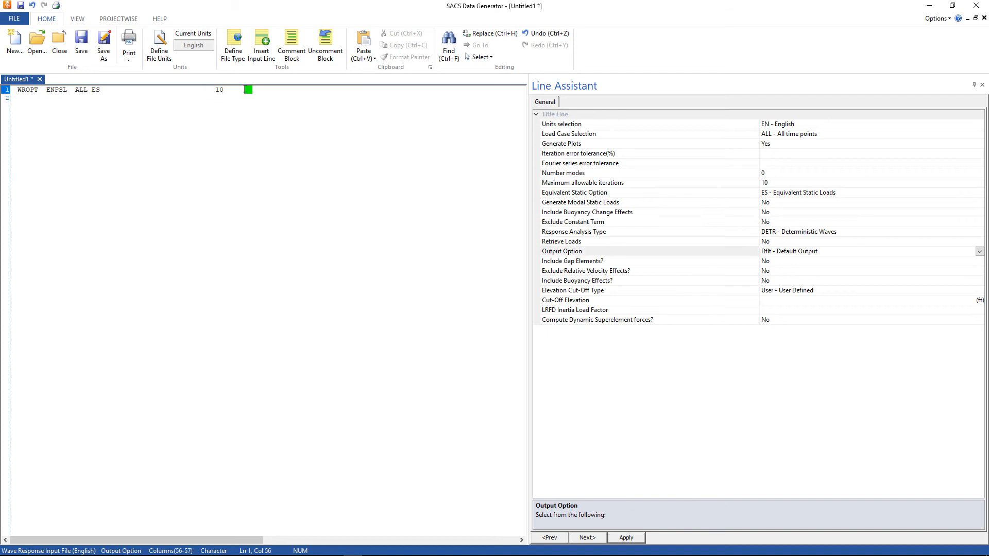
pyautogui.press('Return')
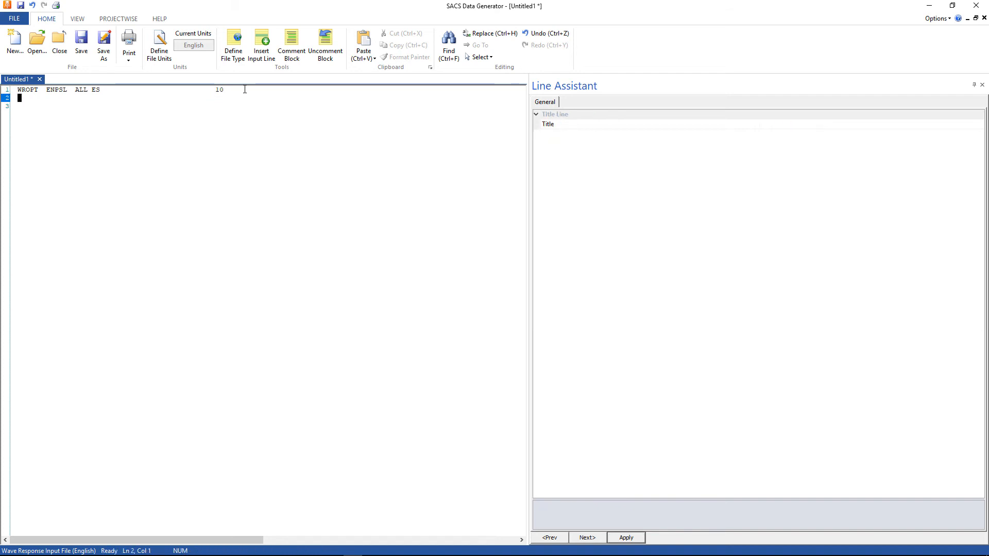
pyautogui.click(262, 61)
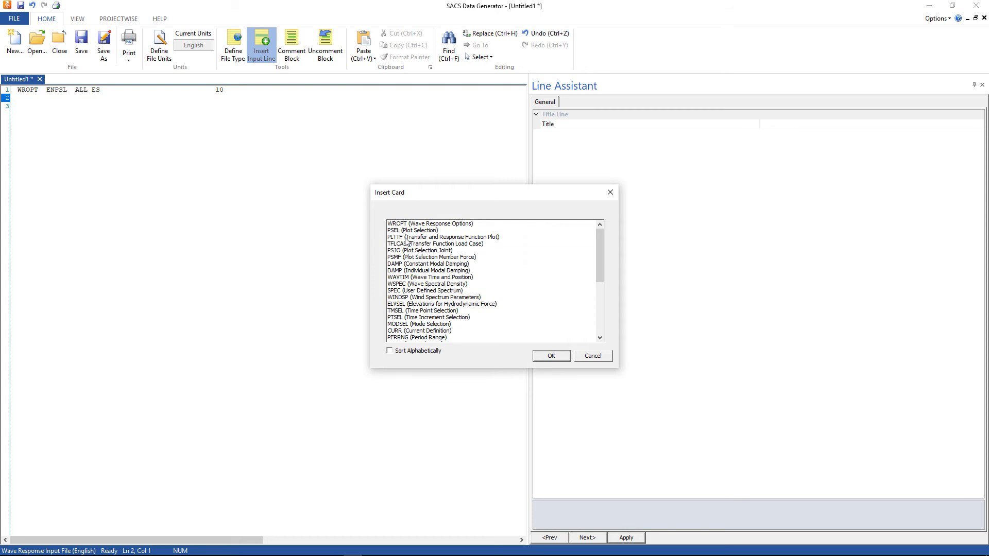
pyautogui.click(407, 237)
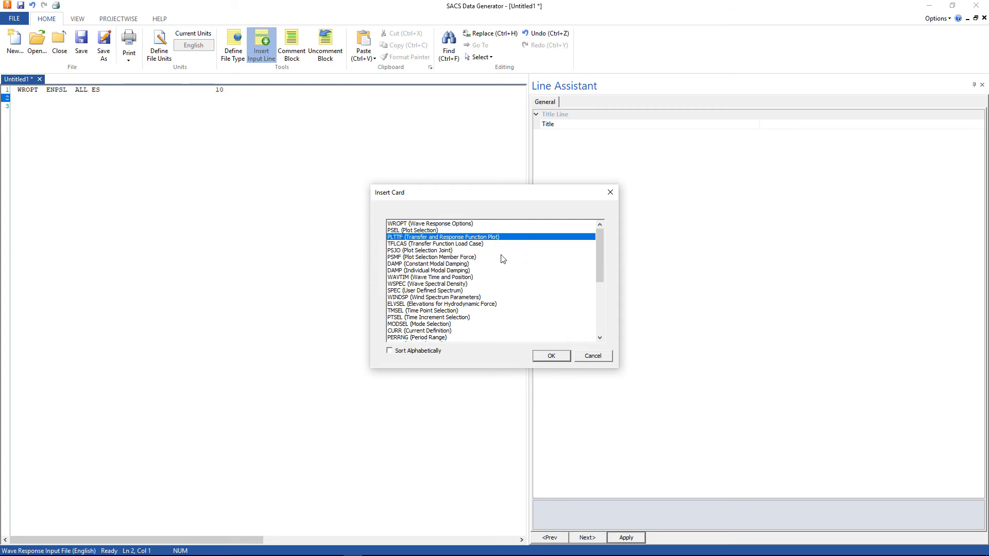
pyautogui.click(559, 356)
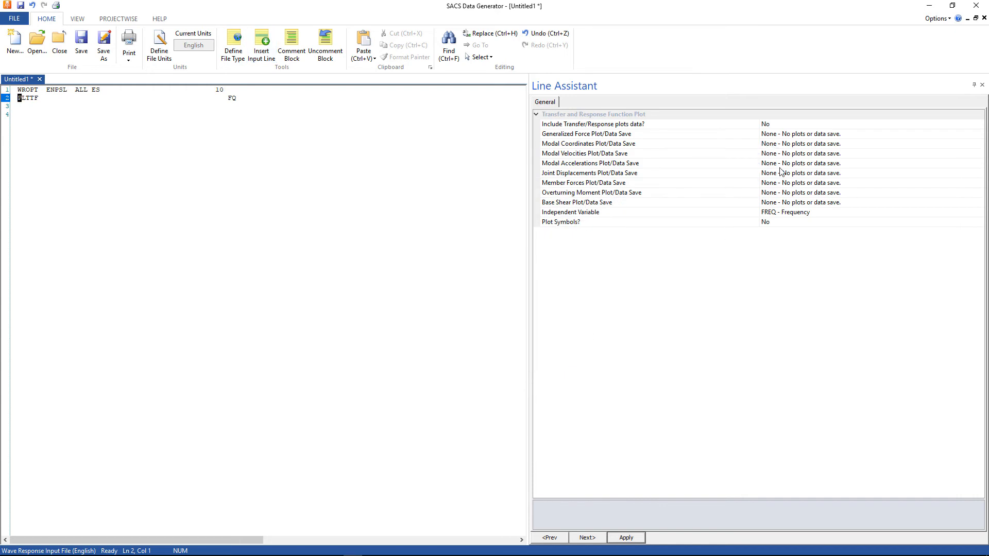
# Set both the overturning moment and the base shear options of the PLTTF line to Plots only
pyautogui.click(776, 196)
pyautogui.click(777, 195)
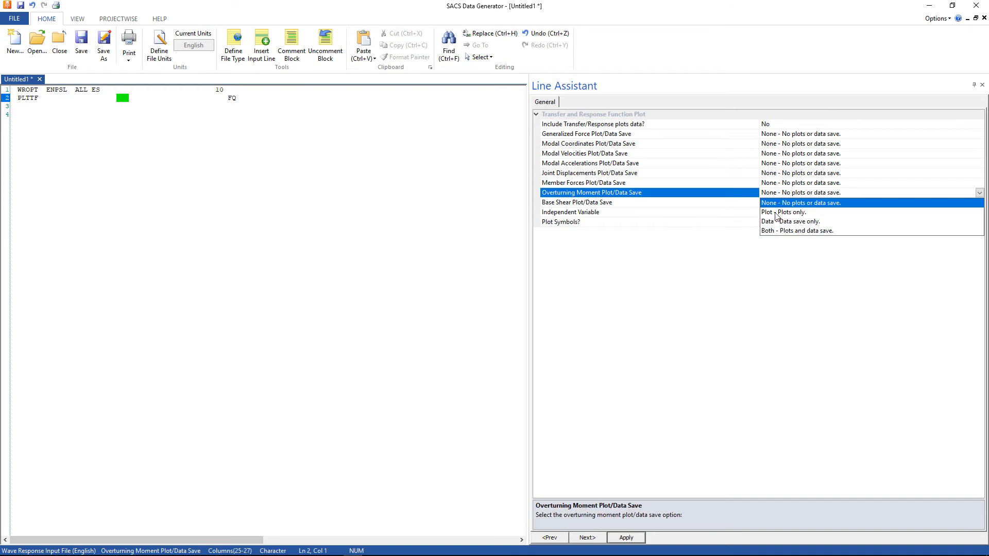
pyautogui.click(777, 212)
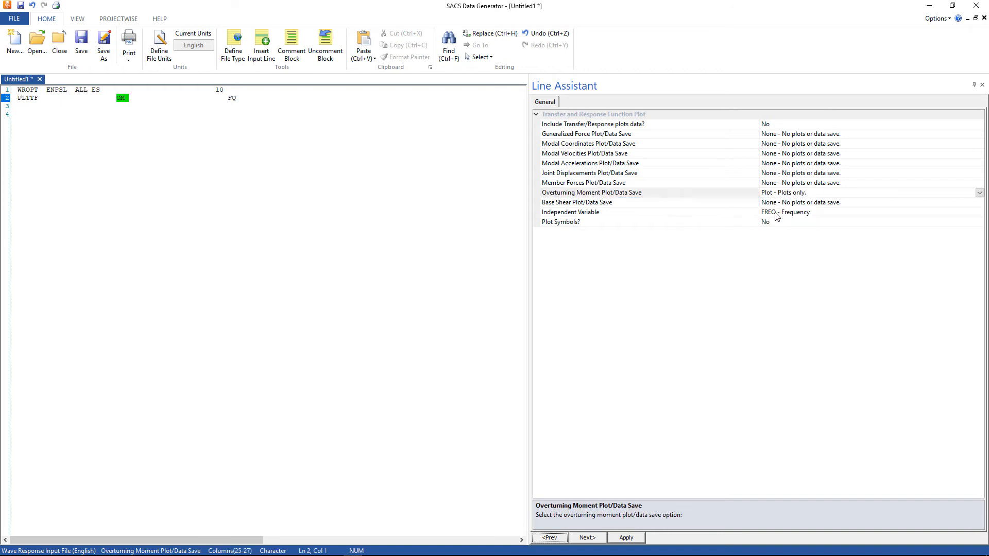
pyautogui.click(777, 205)
pyautogui.click(776, 205)
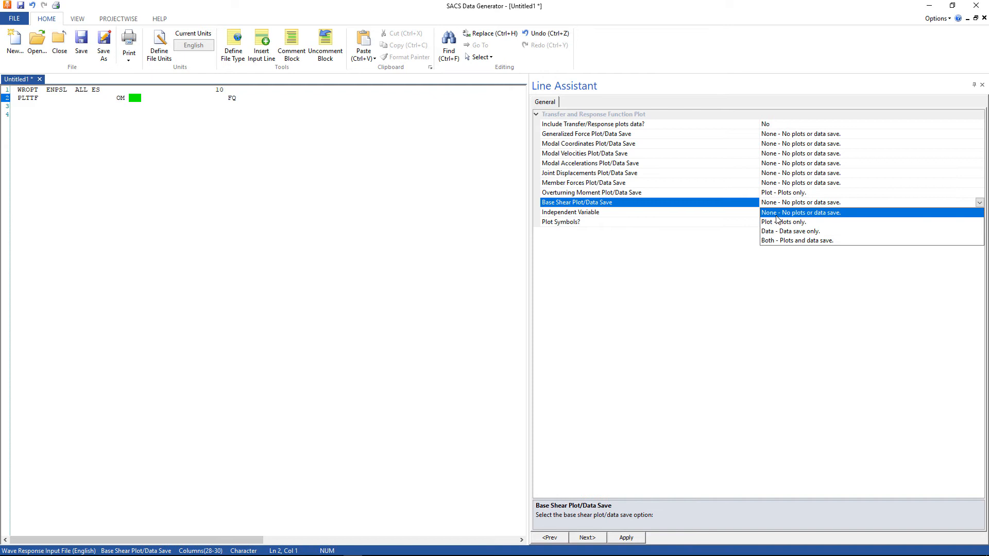
pyautogui.click(778, 222)
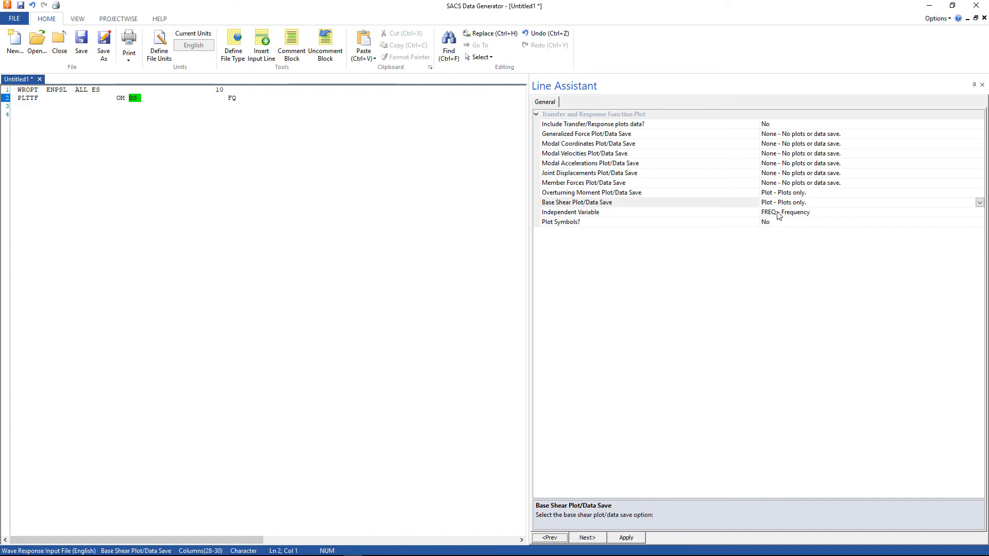
# Set the PLTTF line's independent variable to BOTH - Frequency and Period, turn on plot symbols, and apply the settings
pyautogui.click(778, 215)
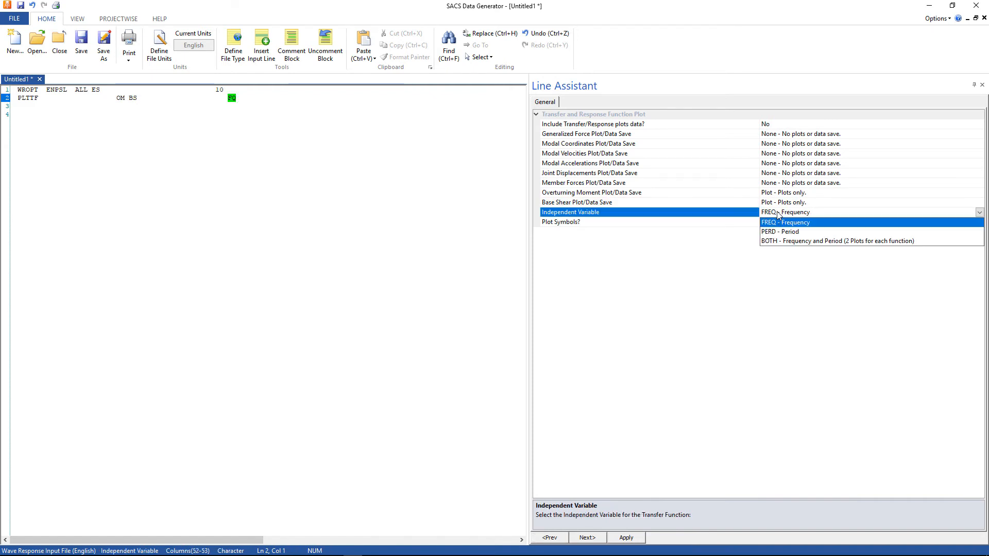
pyautogui.click(771, 242)
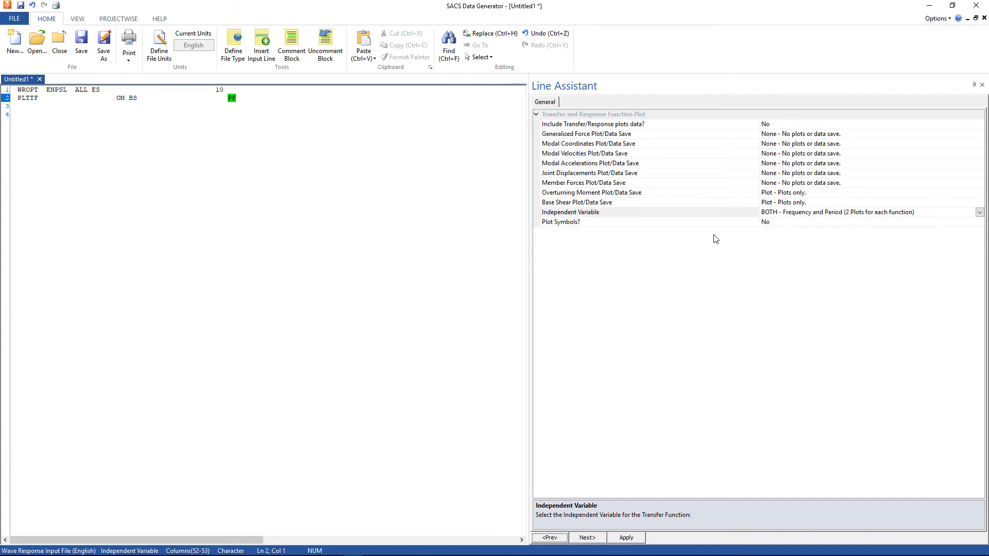
pyautogui.click(778, 224)
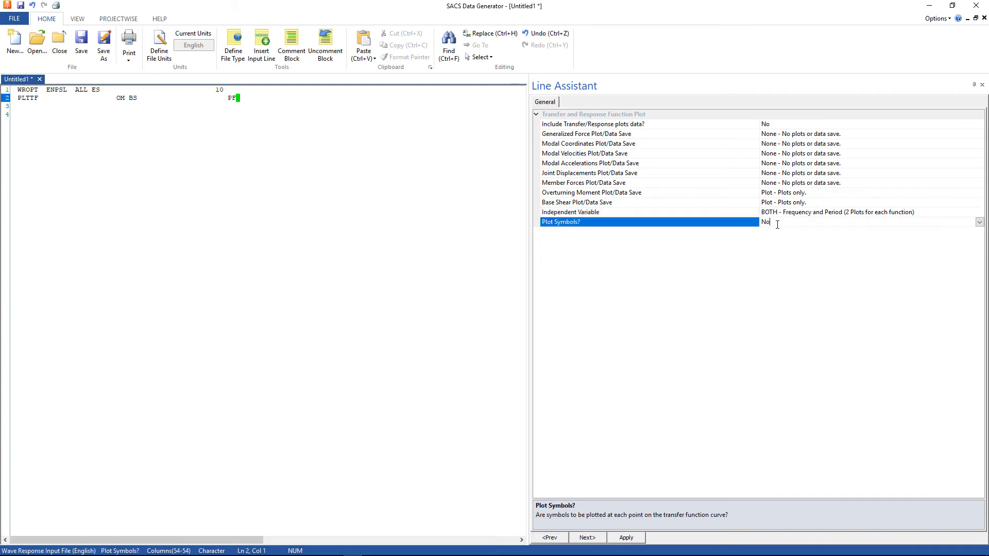
pyautogui.doubleClick(777, 224)
pyautogui.click(626, 539)
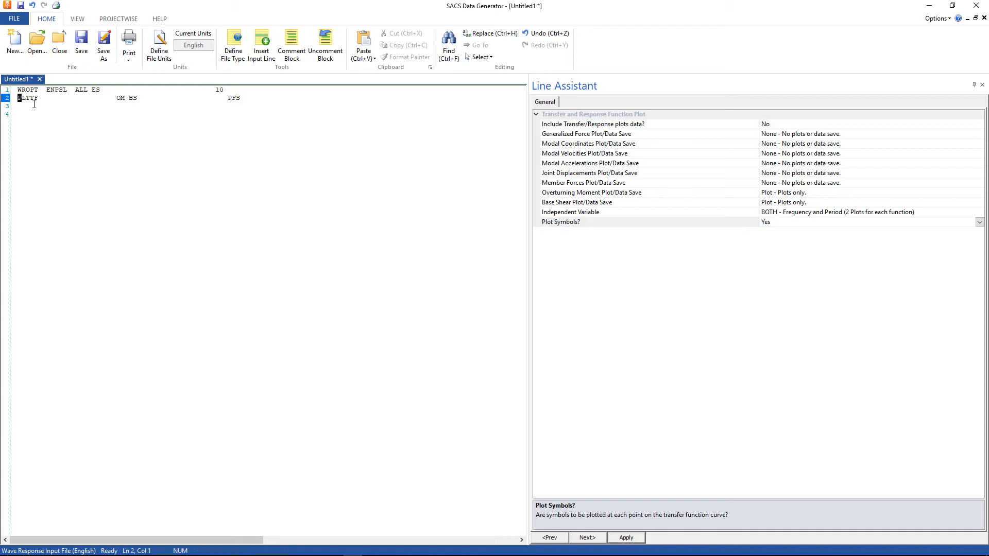
# Insert a DAMP (Constant Modal Damping) card below the PLTTF line with 2 percent modal damping
pyautogui.press('Down')
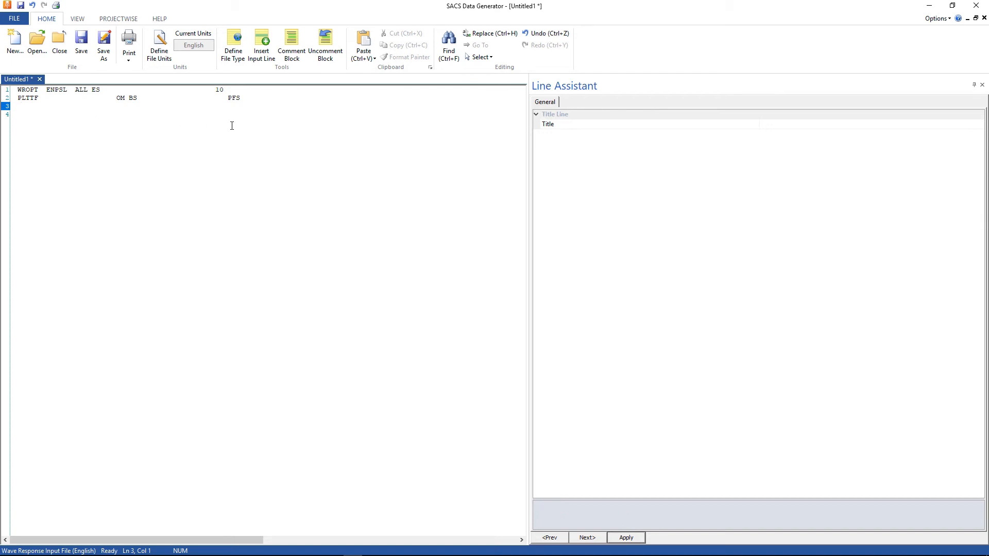
pyautogui.click(259, 59)
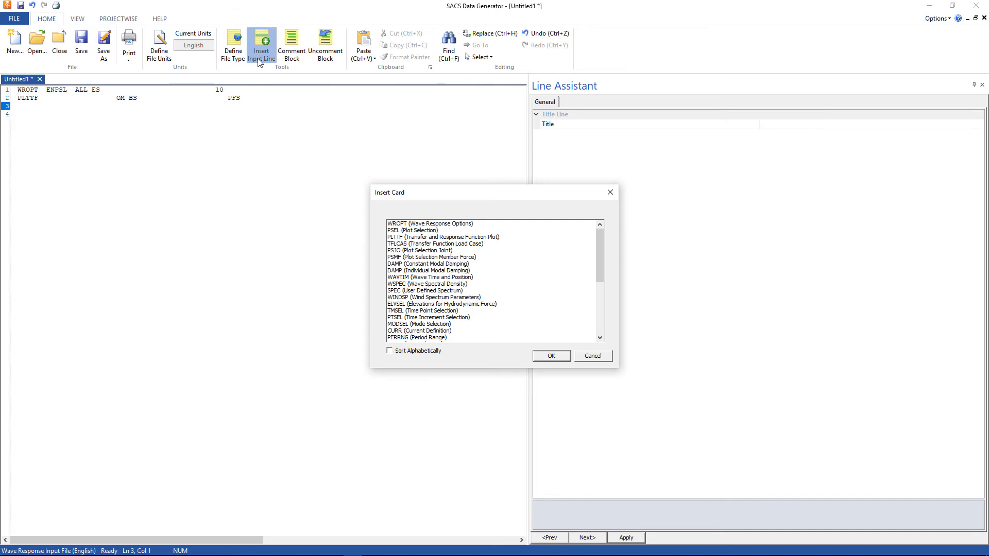
pyautogui.click(425, 265)
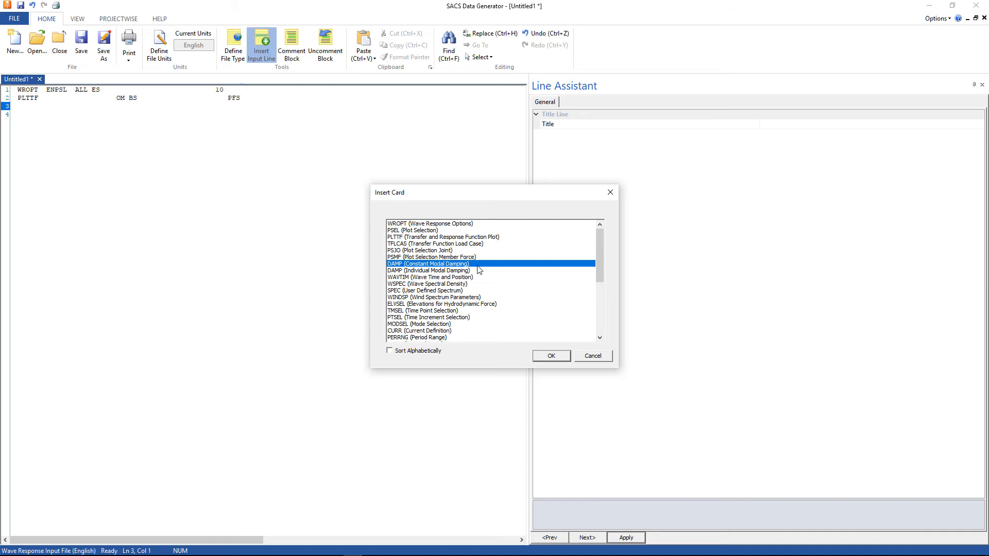
pyautogui.click(551, 357)
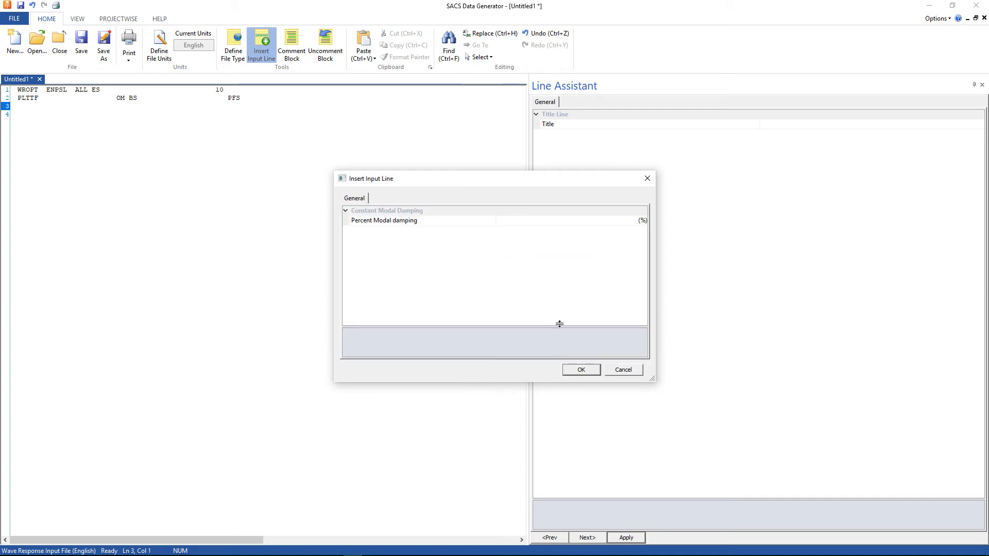
pyautogui.click(545, 221)
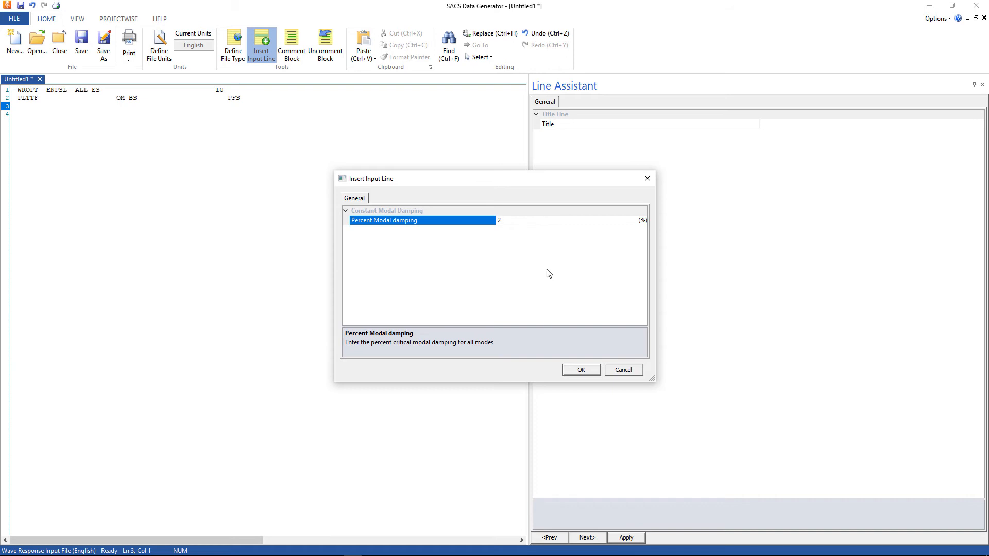
pyautogui.click(584, 371)
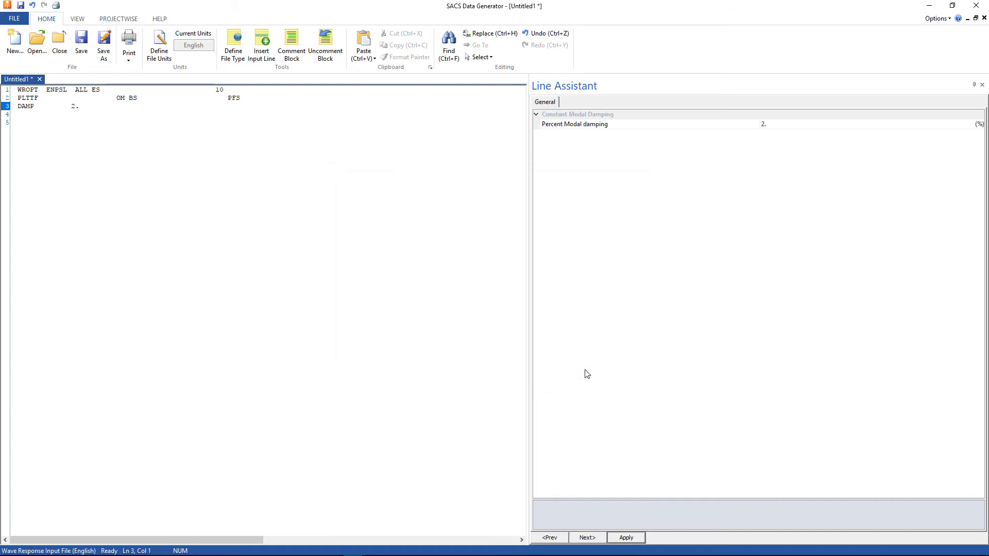
# Add an END line on a new line below the DAMP line
pyautogui.click(87, 106)
pyautogui.press('Return')
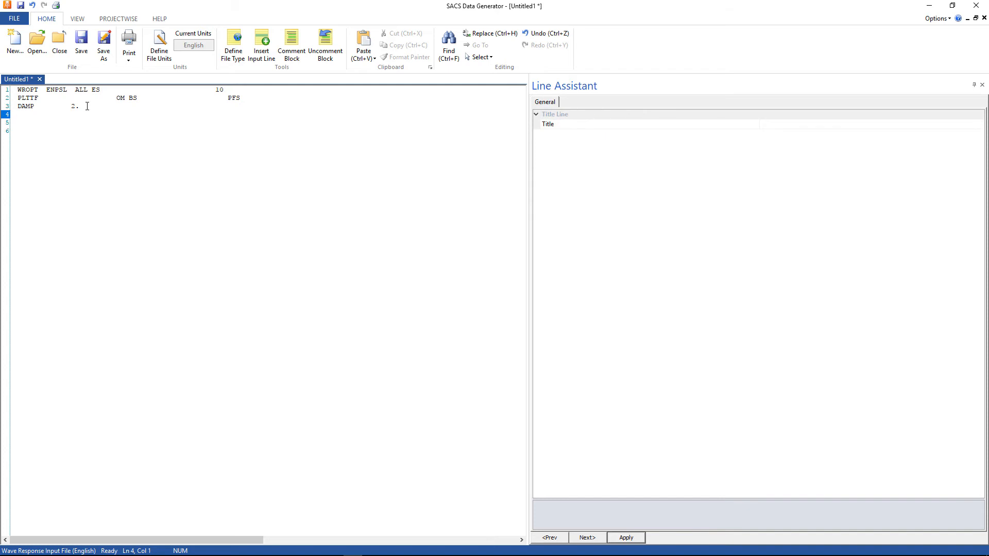
pyautogui.write('END')
# Save the Wave Response input file as wvrinp.dat in the Wave Spectral Fatigue Analysis folder and close the Data Generator
pyautogui.click(102, 55)
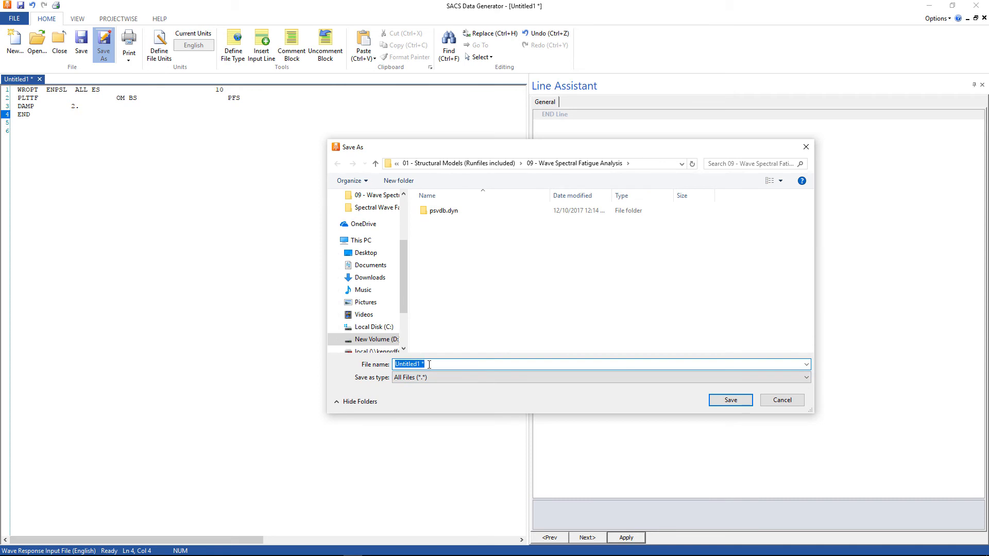
pyautogui.write('wvrinp.dat')
pyautogui.press('Return')
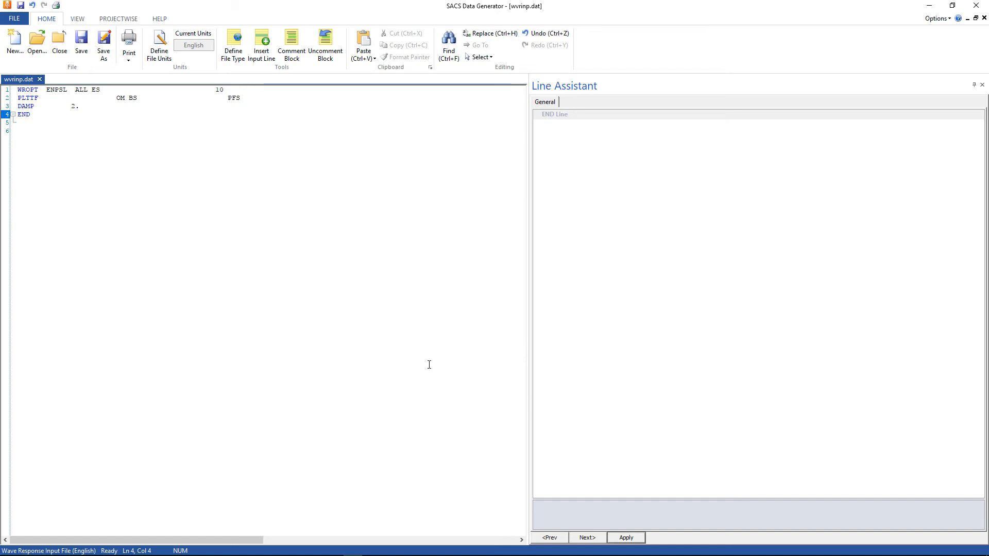
pyautogui.click(975, 9)
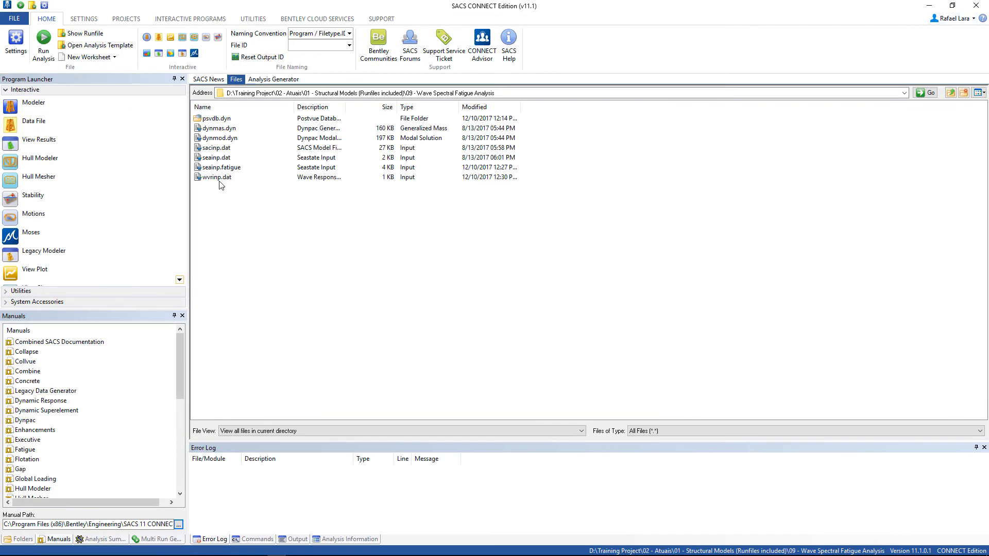
pyautogui.click(220, 181)
pyautogui.click(261, 243)
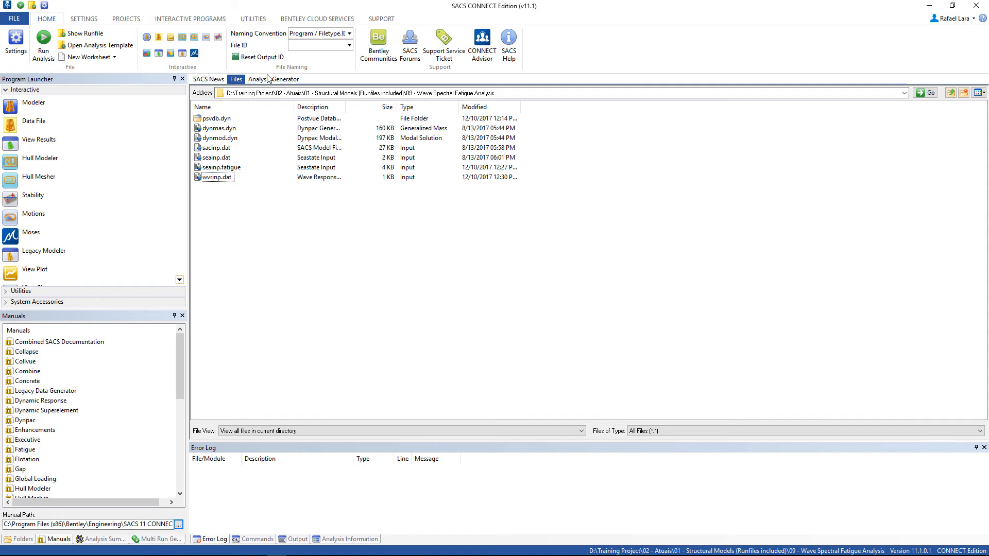
# Reset the analysis type in the Analysis Generator, discarding the Spectral Fatigue setup
pyautogui.click(269, 80)
pyautogui.click(456, 93)
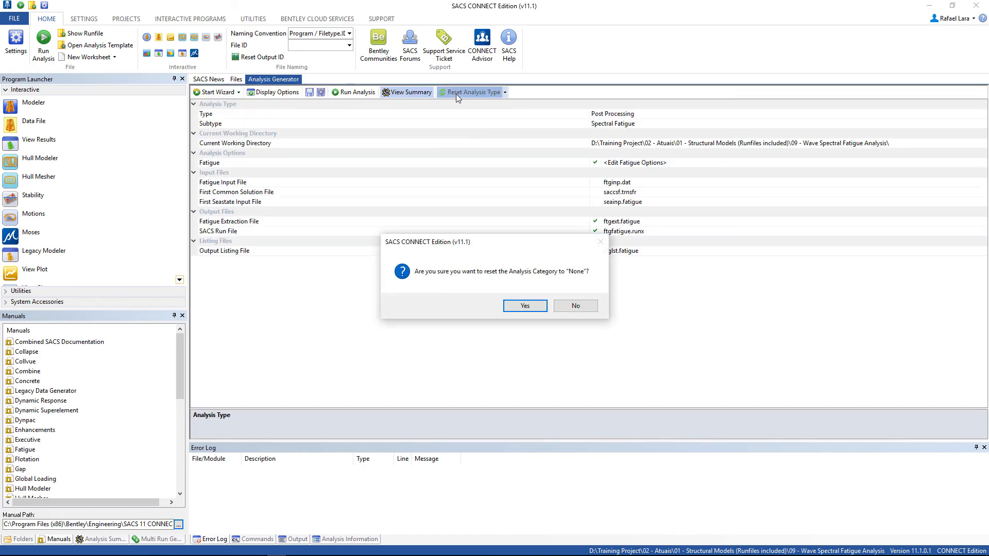
pyautogui.click(526, 306)
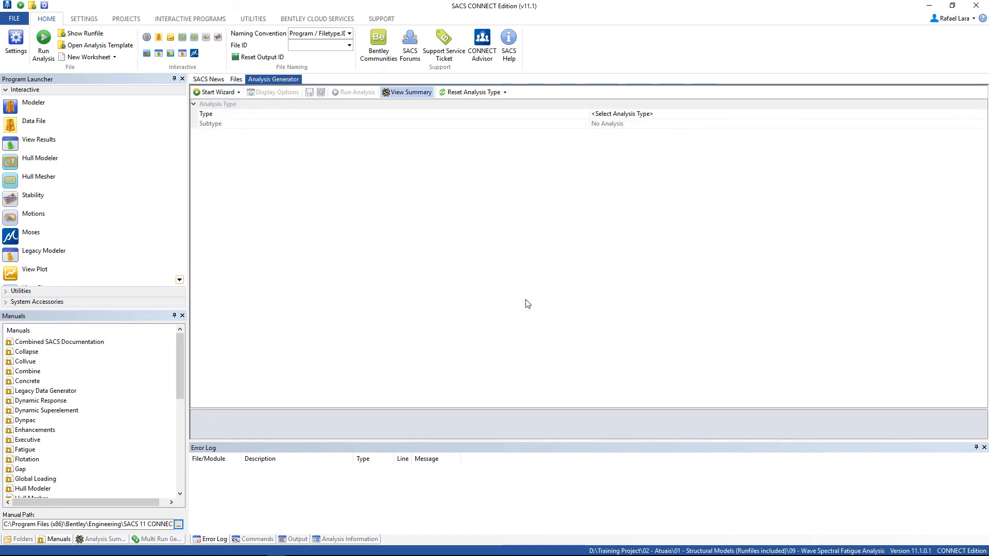
# Set the analysis type to Dynamic with the subtype Deterministic Wave/Transfer Function Generation
pyautogui.click(654, 116)
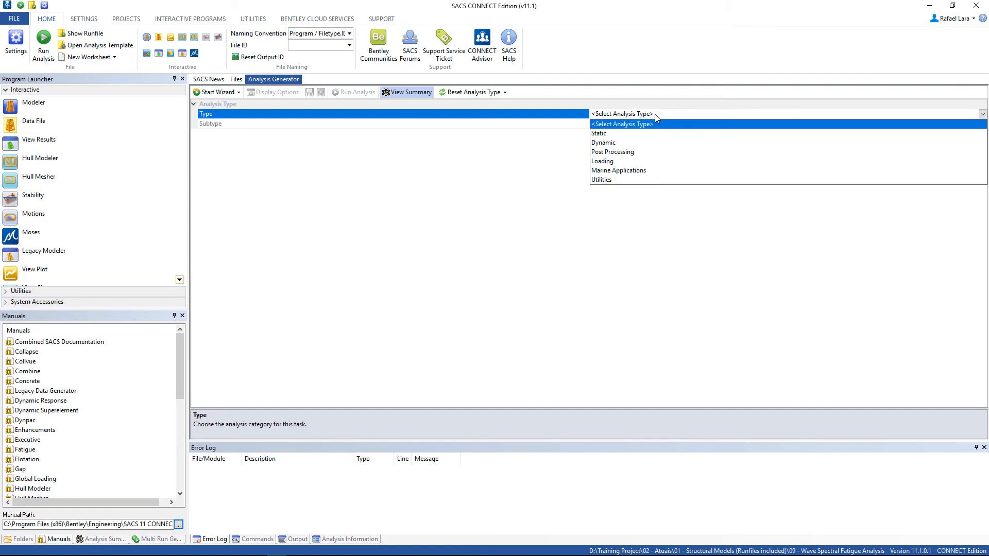
pyautogui.click(604, 143)
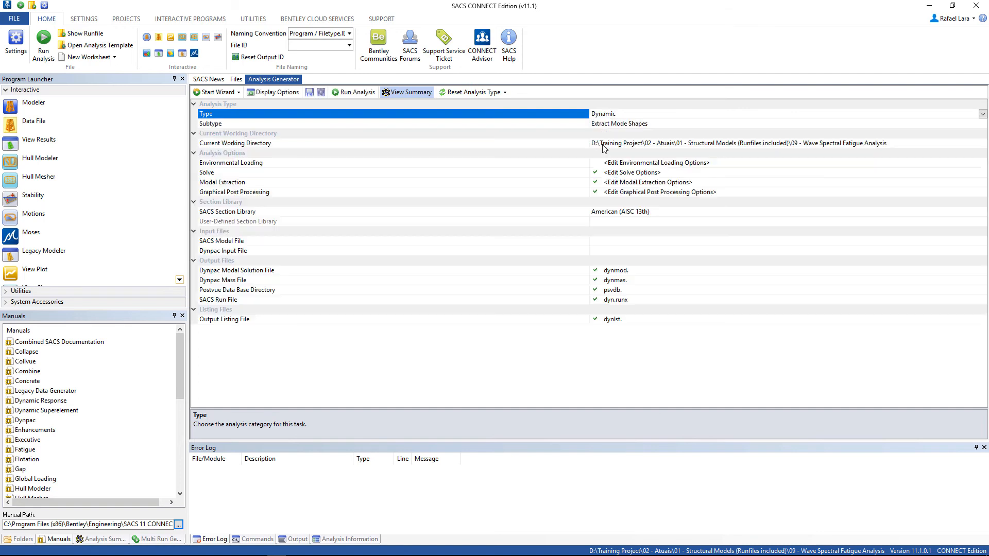
pyautogui.click(643, 125)
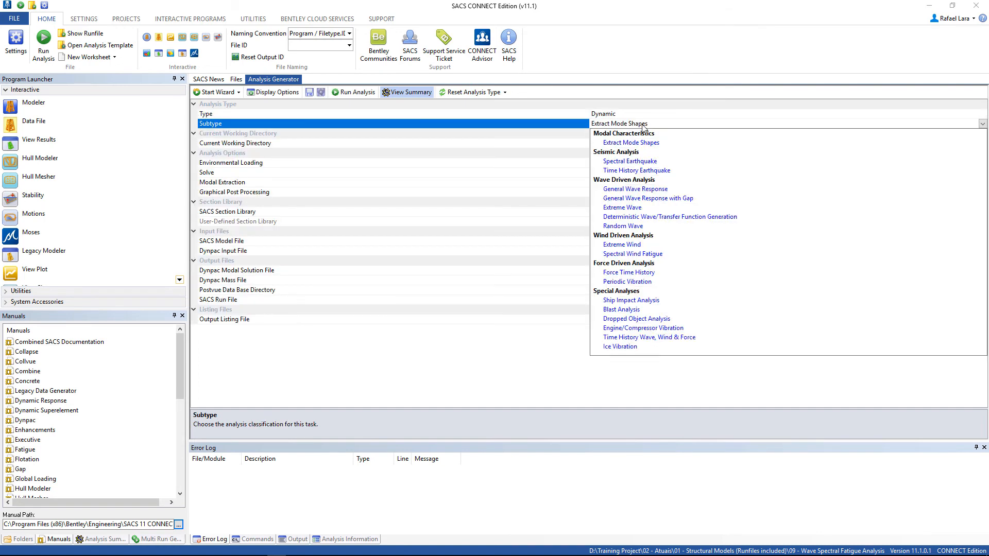
pyautogui.click(649, 217)
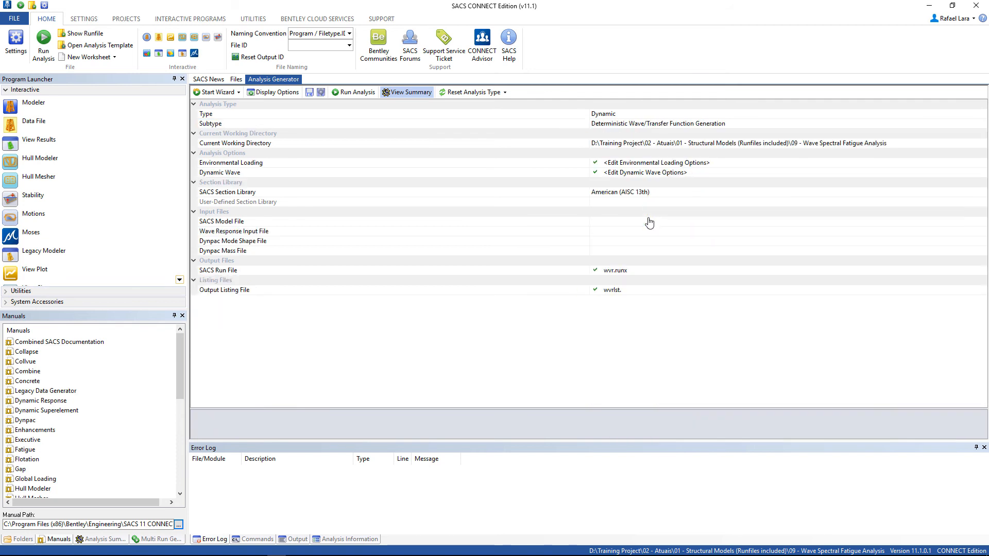
# Assign sacinp.dat as the SACS Model File for the analysis
pyautogui.click(983, 225)
pyautogui.click(983, 222)
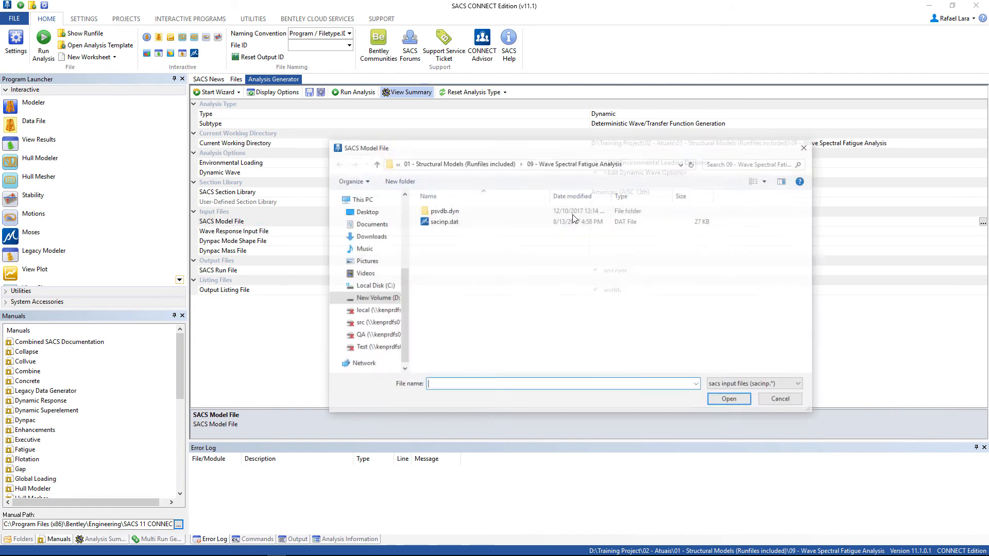
pyautogui.click(460, 225)
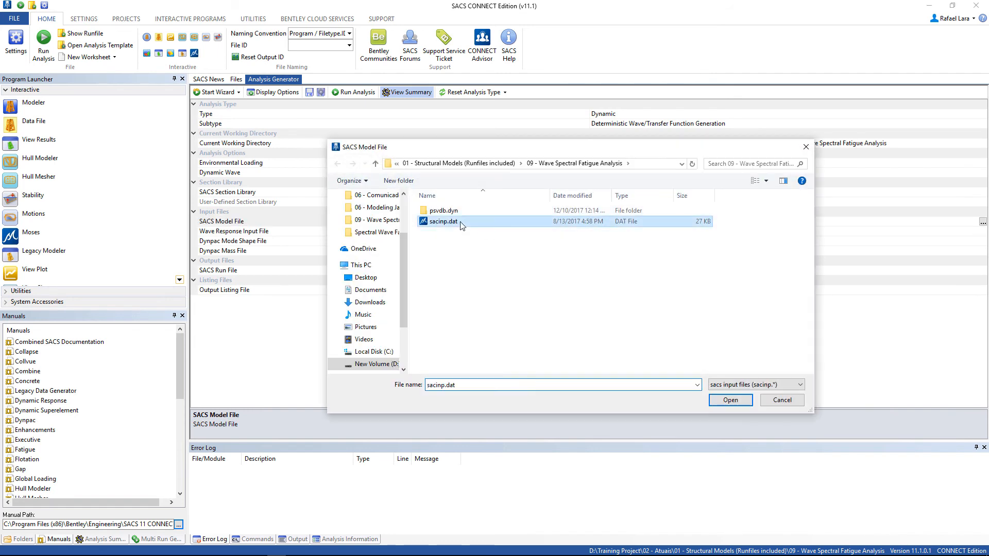
pyautogui.click(729, 402)
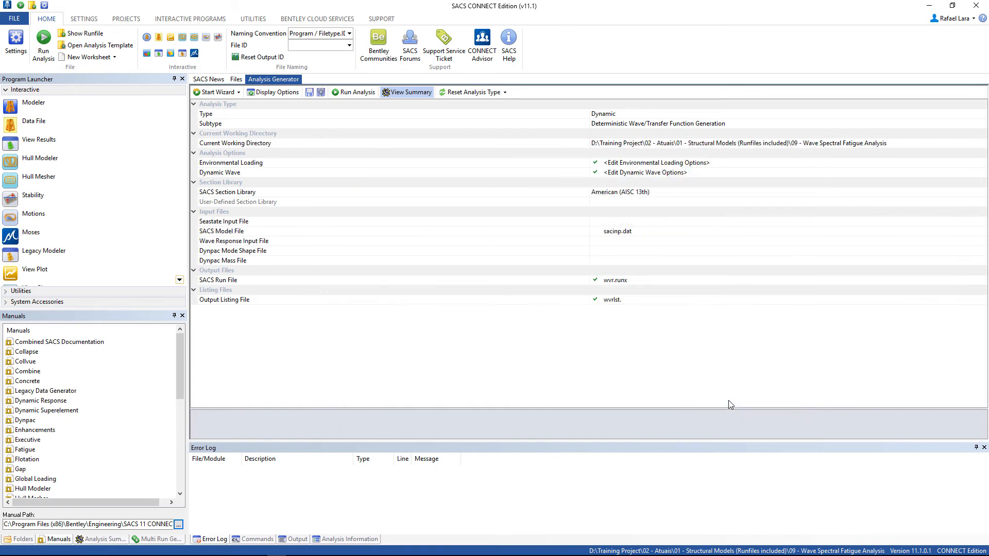
# Assign seainp.fatigue as the Seastate Input File for the analysis
pyautogui.click(672, 225)
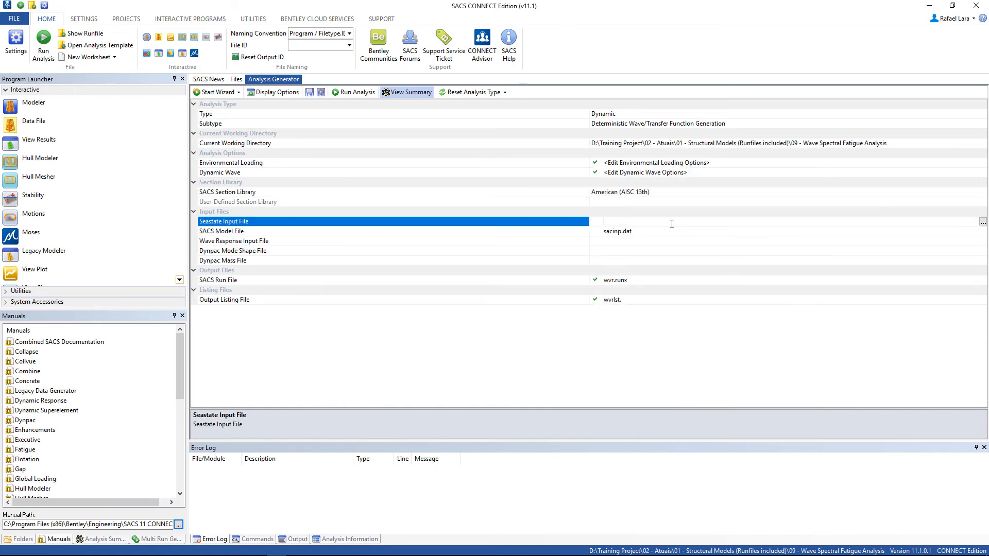
pyautogui.click(982, 222)
pyautogui.click(447, 233)
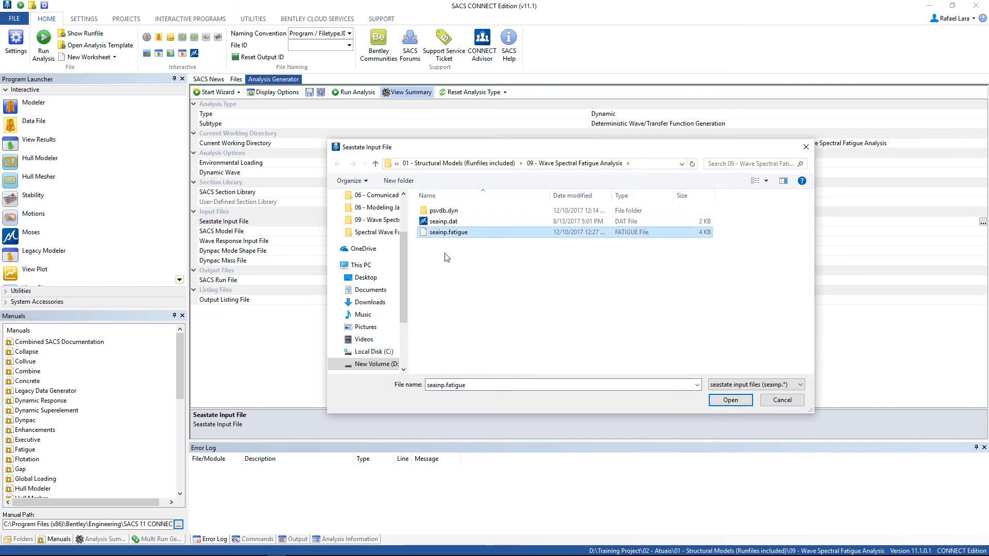
pyautogui.click(739, 403)
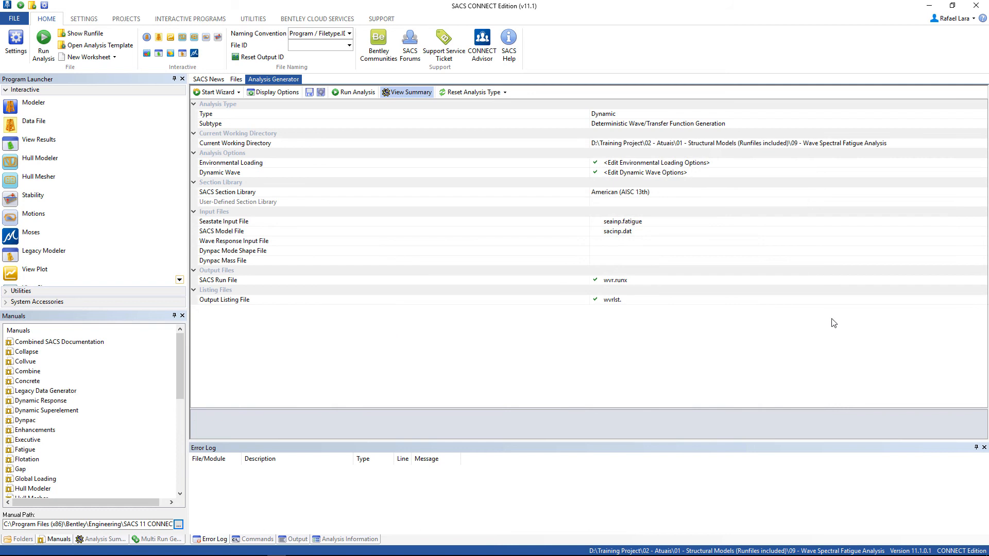
# Assign wvrinp.dat as the Wave Response Input File for the analysis
pyautogui.click(982, 241)
pyautogui.click(983, 242)
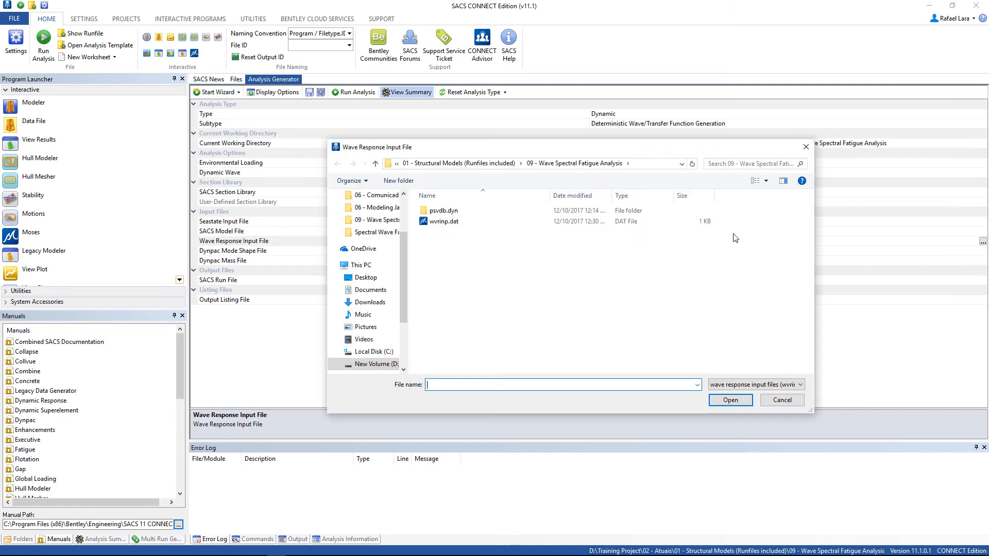
pyautogui.click(445, 223)
pyautogui.click(720, 402)
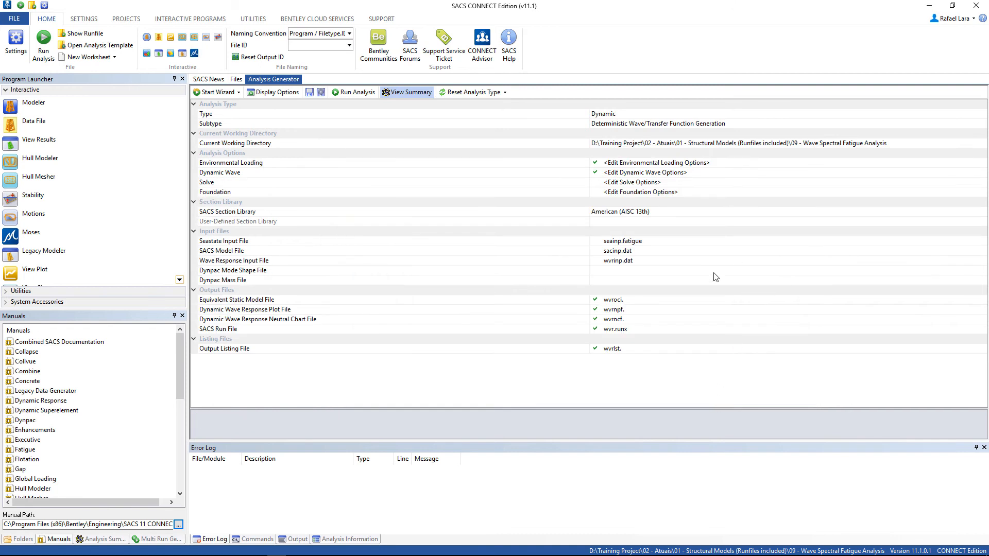
# Assign dynmod.dyn as the Dynpac Mode Shape File for the analysis
pyautogui.click(715, 271)
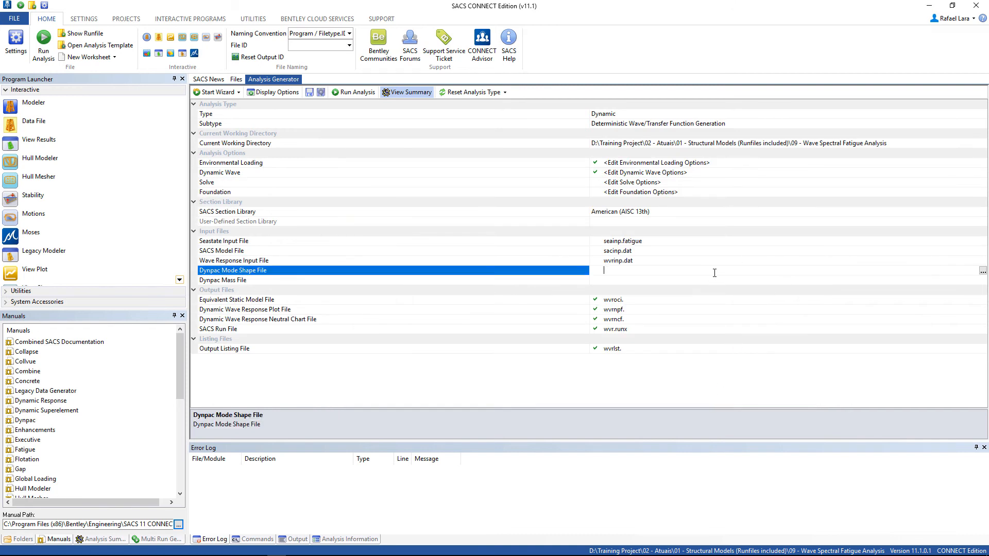
pyautogui.click(983, 271)
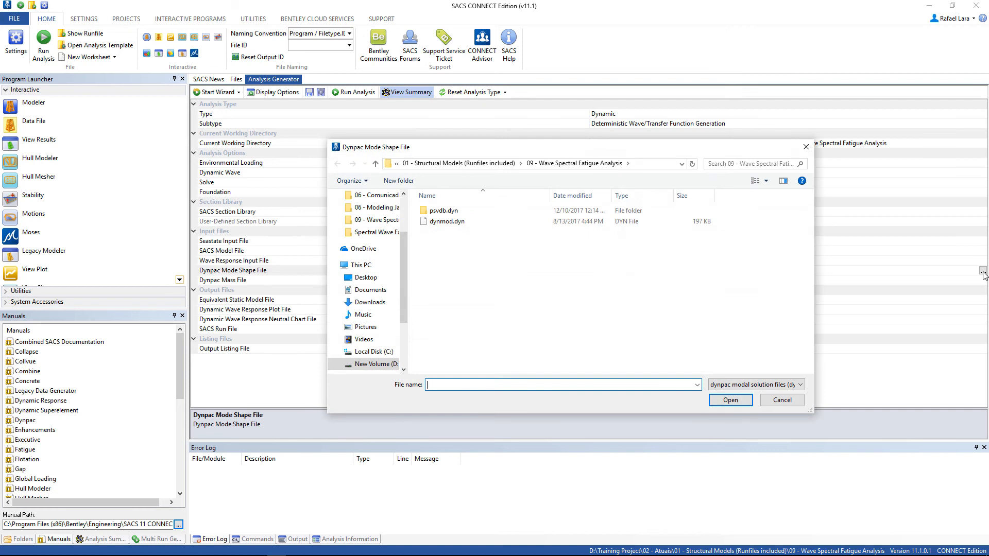
pyautogui.click(458, 223)
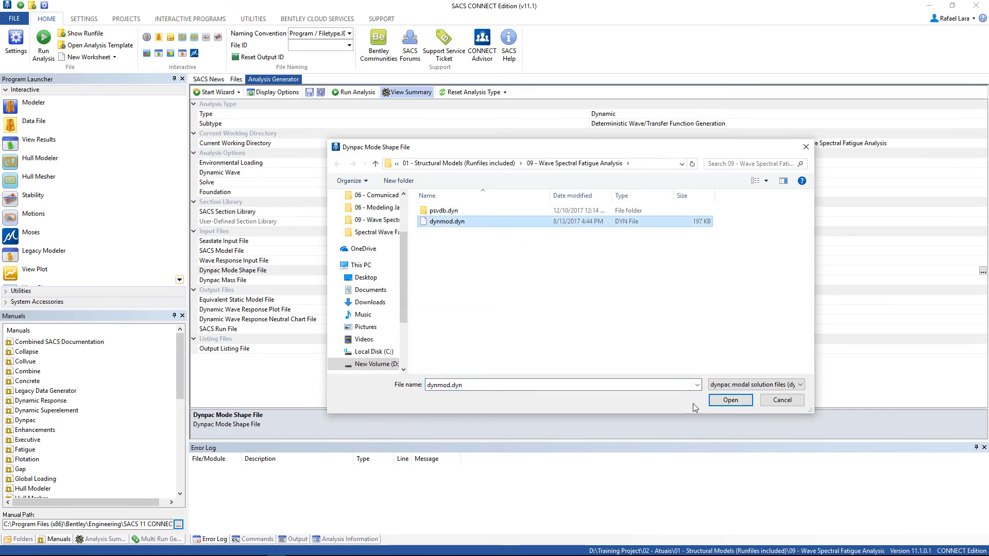
pyautogui.click(730, 400)
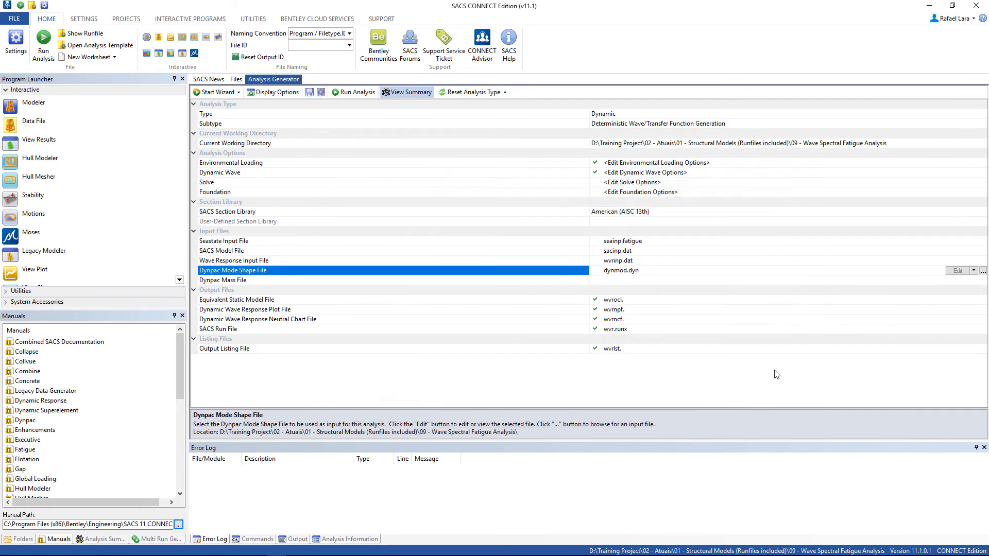
# Assign dynmas.dyn as the Dynpac Mass File for the analysis
pyautogui.click(983, 282)
pyautogui.click(983, 282)
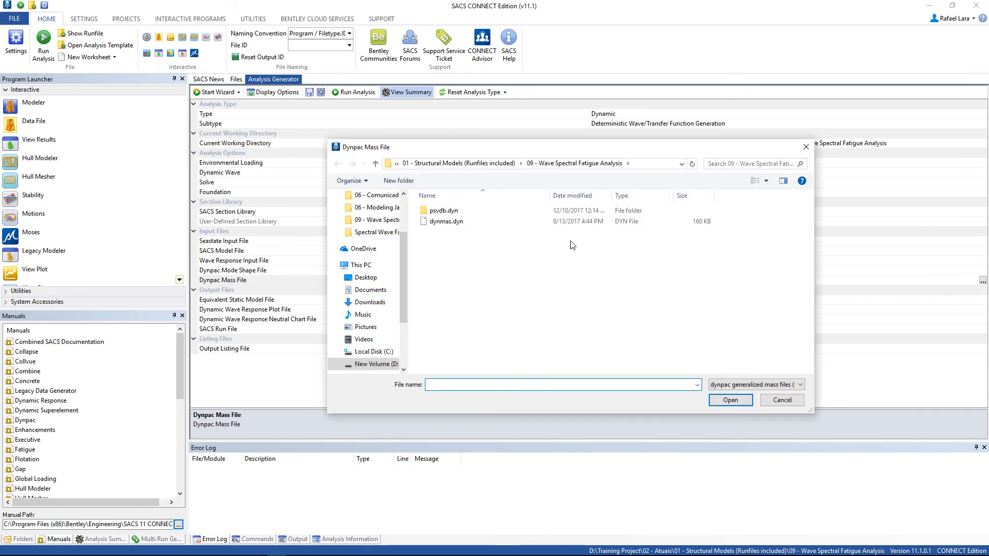
pyautogui.click(446, 221)
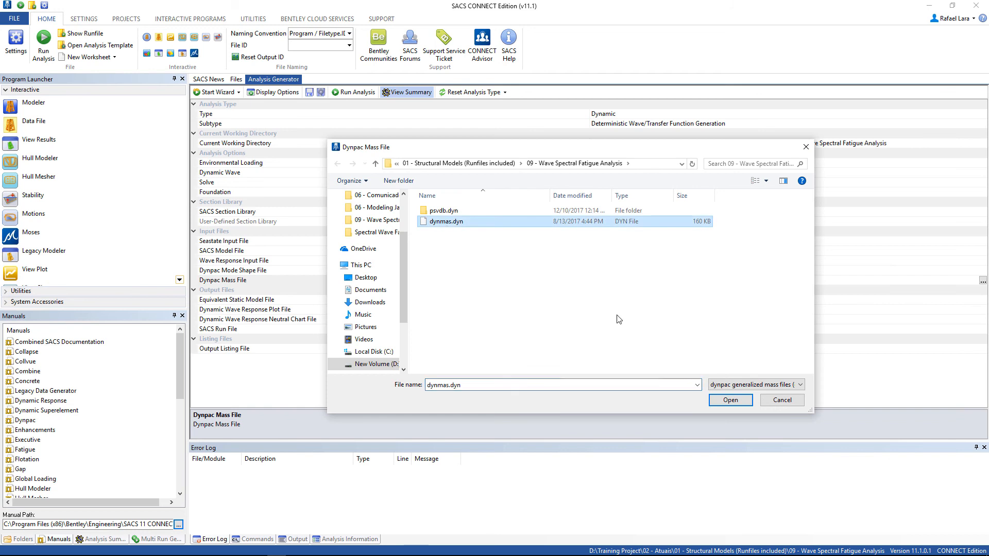
pyautogui.click(731, 400)
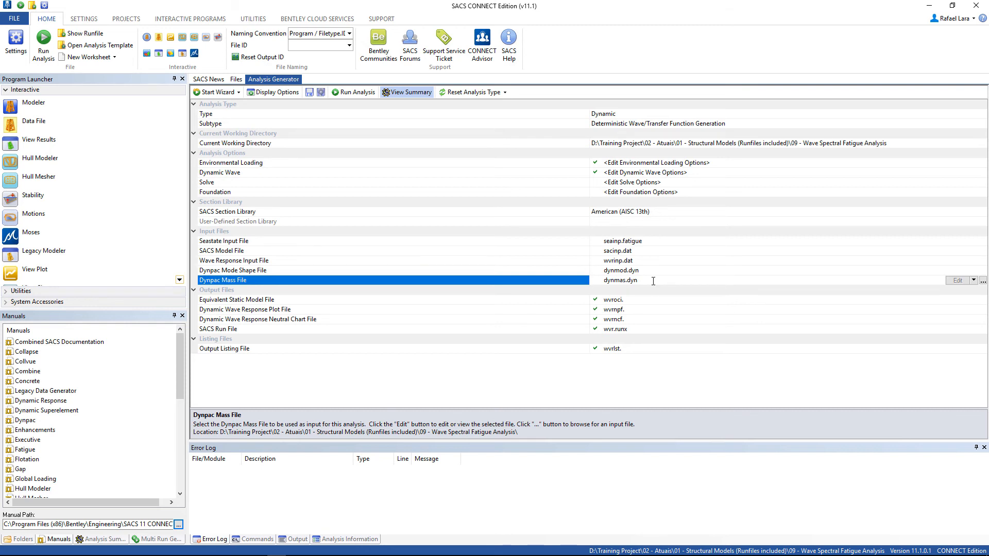
# Set the File ID to trnsfr and reset the output file names to use that ID
pyautogui.click(314, 48)
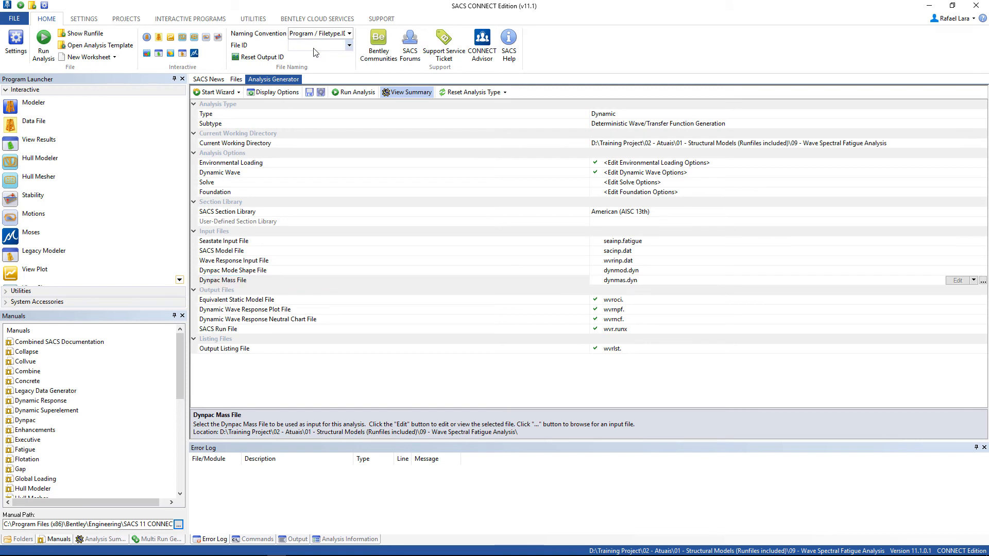
pyautogui.write('trnsfr')
pyautogui.click(260, 57)
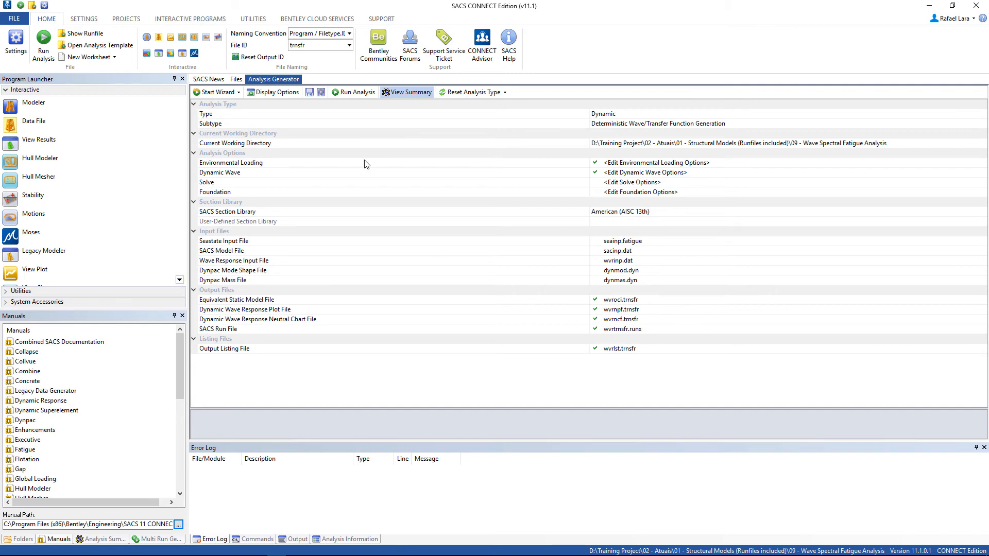
# Enable the Solve option and run the Deterministic Wave/Transfer Function Generation analysis, accepting the license usage preview
pyautogui.click(596, 183)
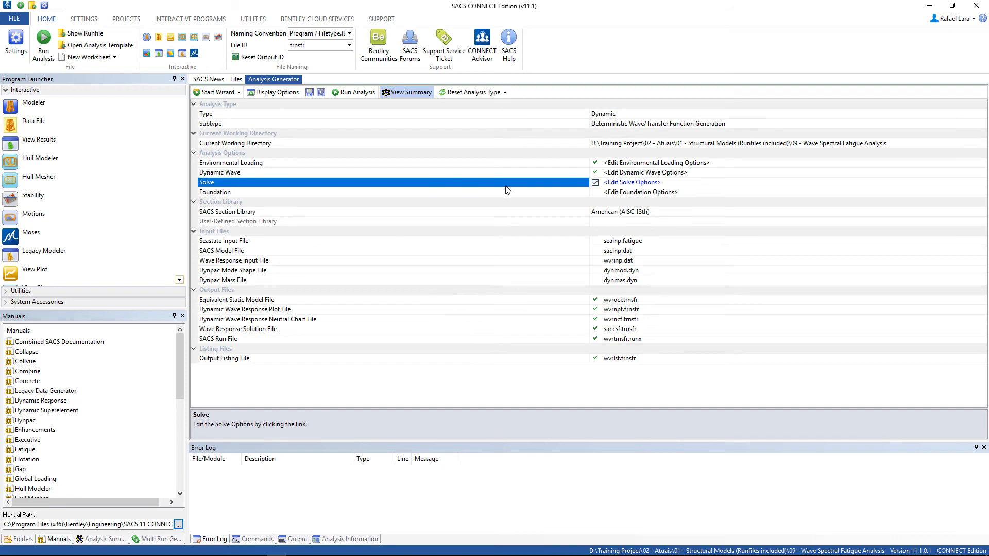
pyautogui.click(350, 95)
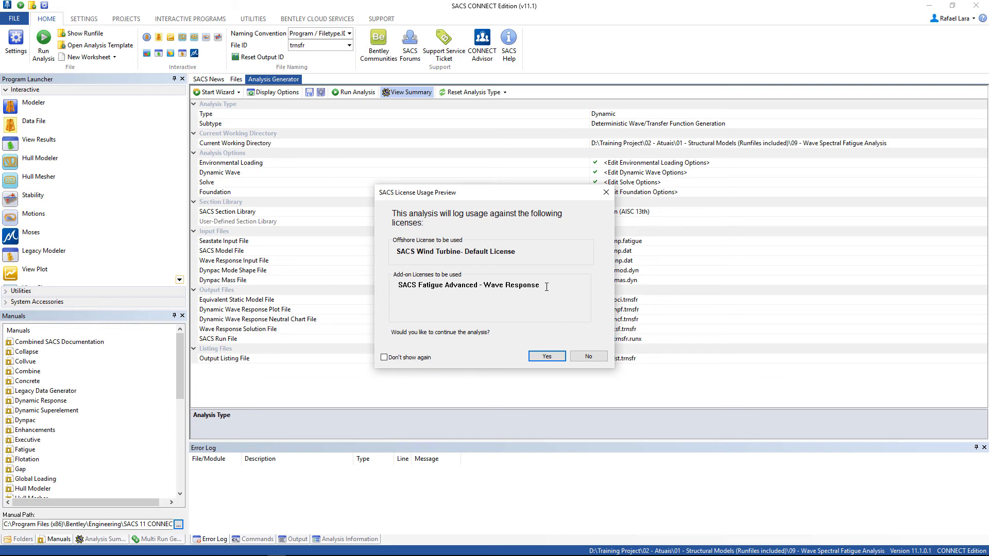
pyautogui.click(546, 356)
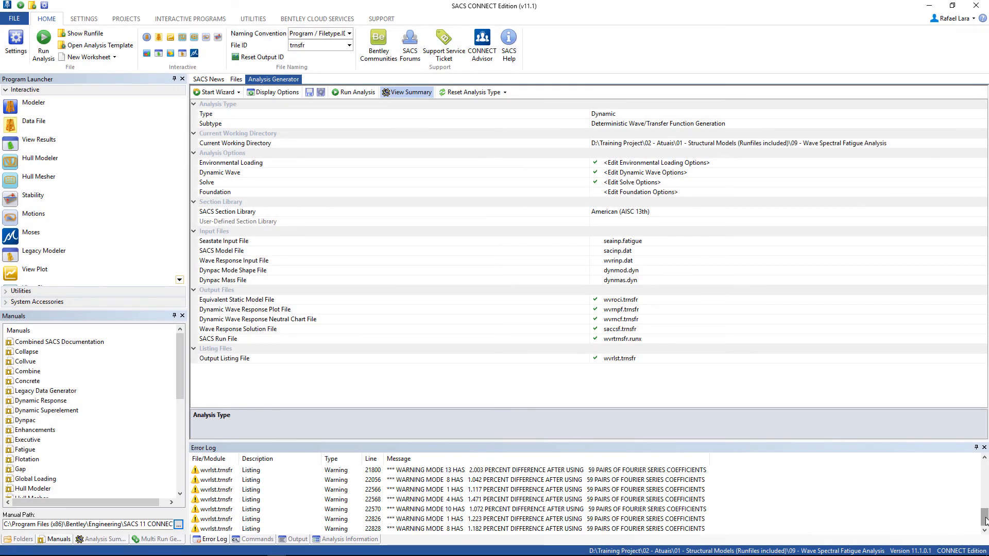
# Examine the run's error log and the overturning moment transfer function in the generated wvrncf.trnsfr chart file, then close the chart viewer
pyautogui.moveTo(984, 521); pyautogui.dragTo(985, 469)
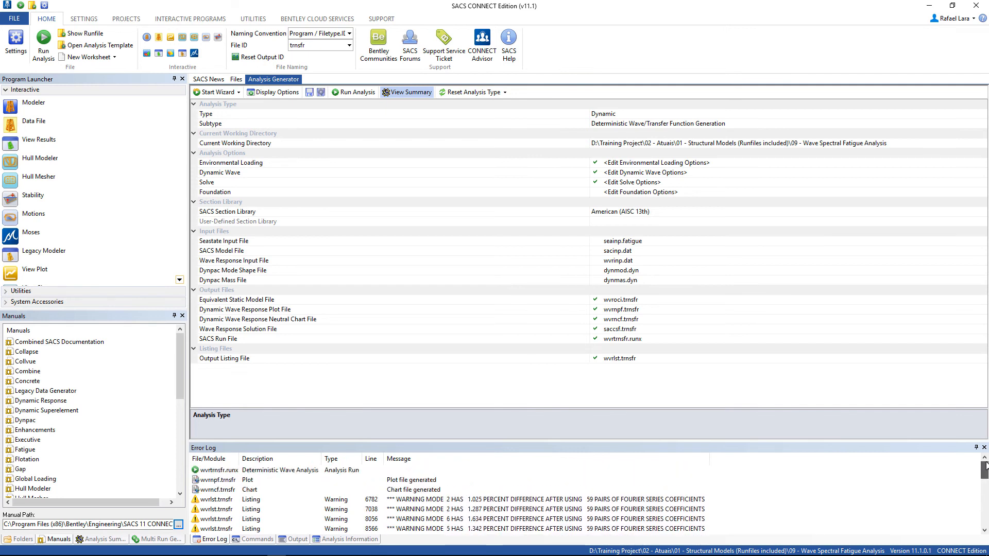
pyautogui.click(209, 490)
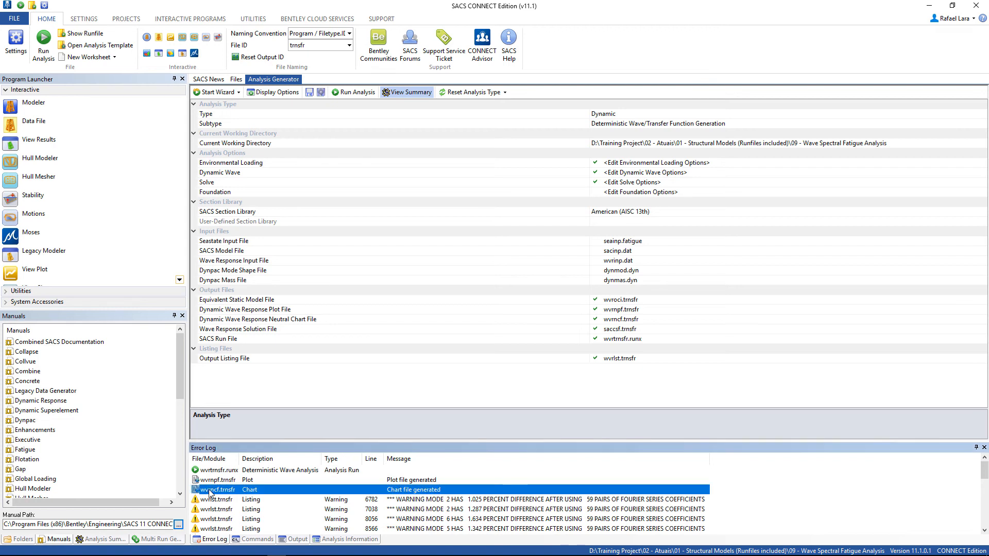
pyautogui.doubleClick(209, 491)
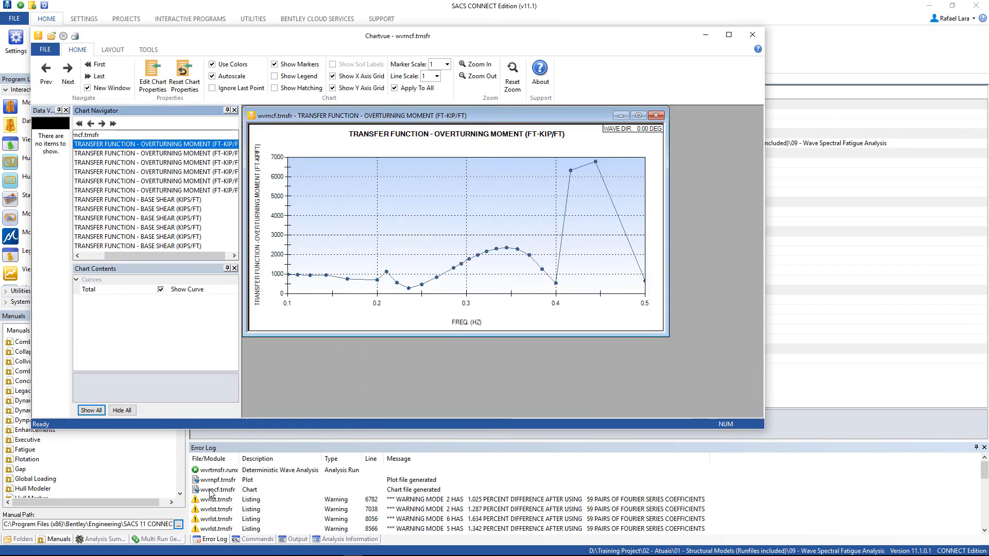
pyautogui.click(638, 115)
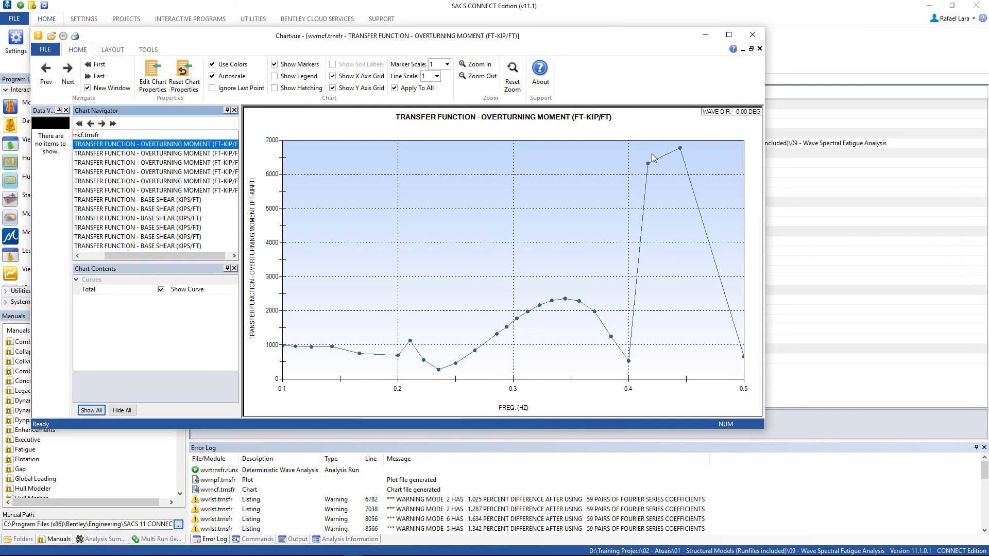
pyautogui.click(754, 36)
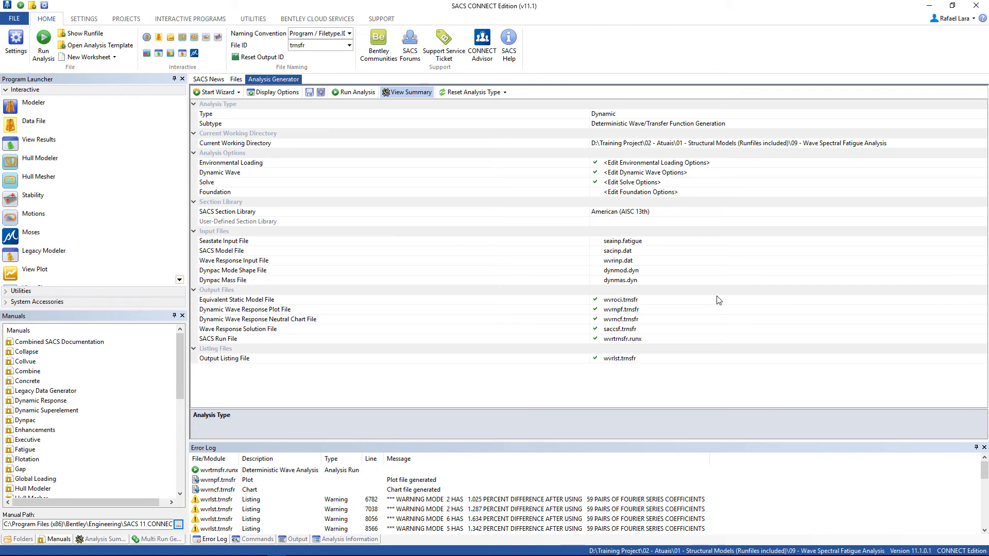
# Create a new data file of the post-processing type Fatigue Input File in the Data Generator and maximize its window
pyautogui.click(237, 80)
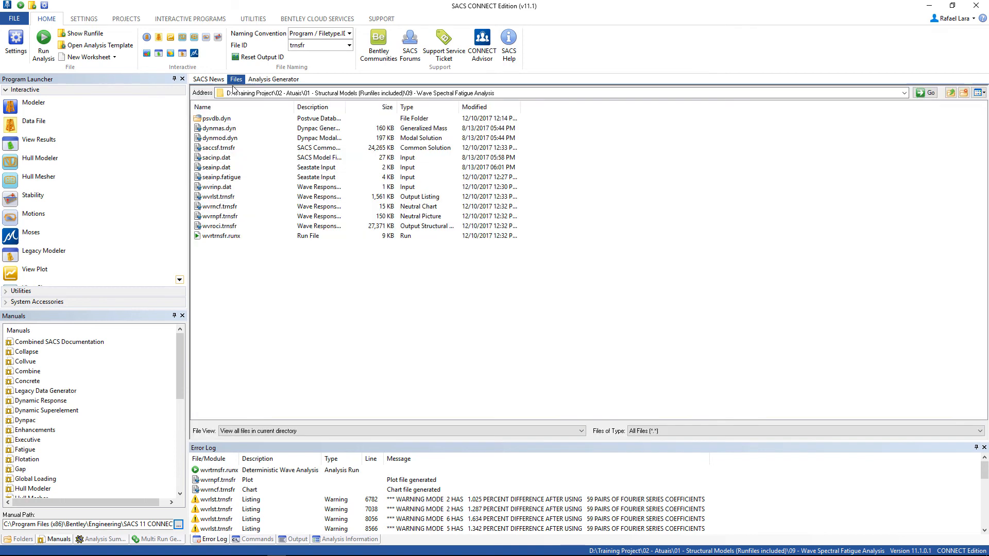
pyautogui.click(28, 130)
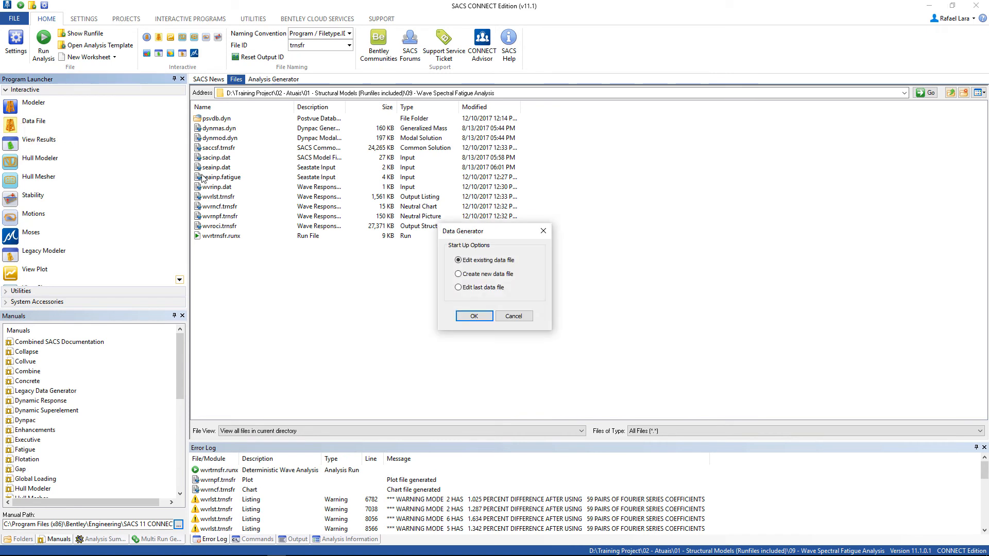
pyautogui.click(475, 279)
pyautogui.click(474, 316)
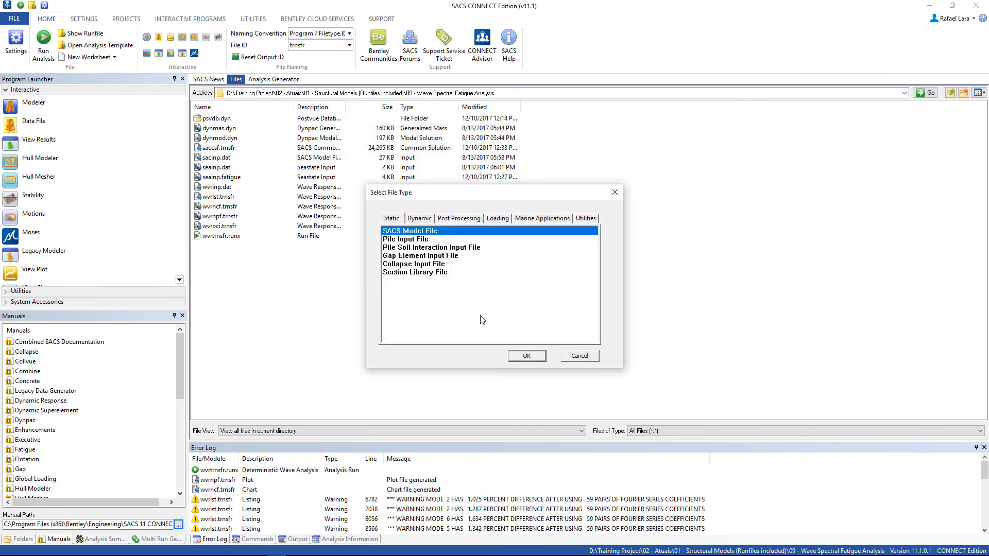
pyautogui.click(460, 221)
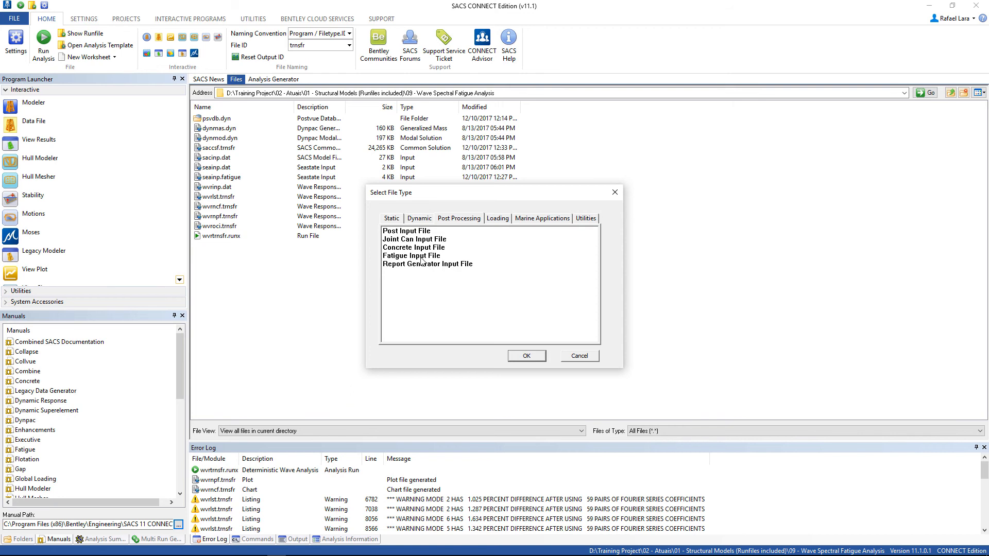
pyautogui.click(421, 257)
pyautogui.click(535, 358)
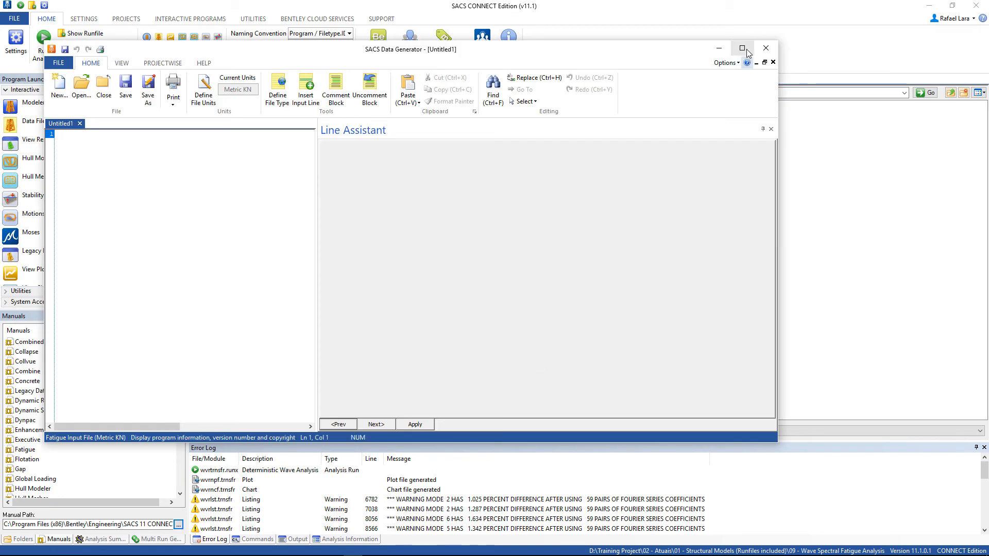
pyautogui.click(746, 49)
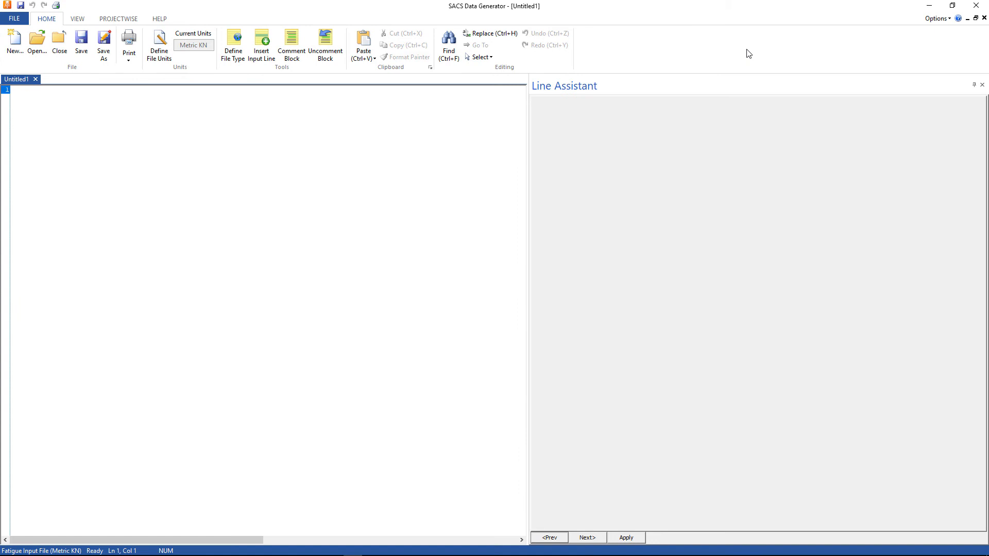
# Insert an FTOPT (Fatigue Options) line into the fatigue input file, with the card list sorted alphabetically
pyautogui.click(260, 58)
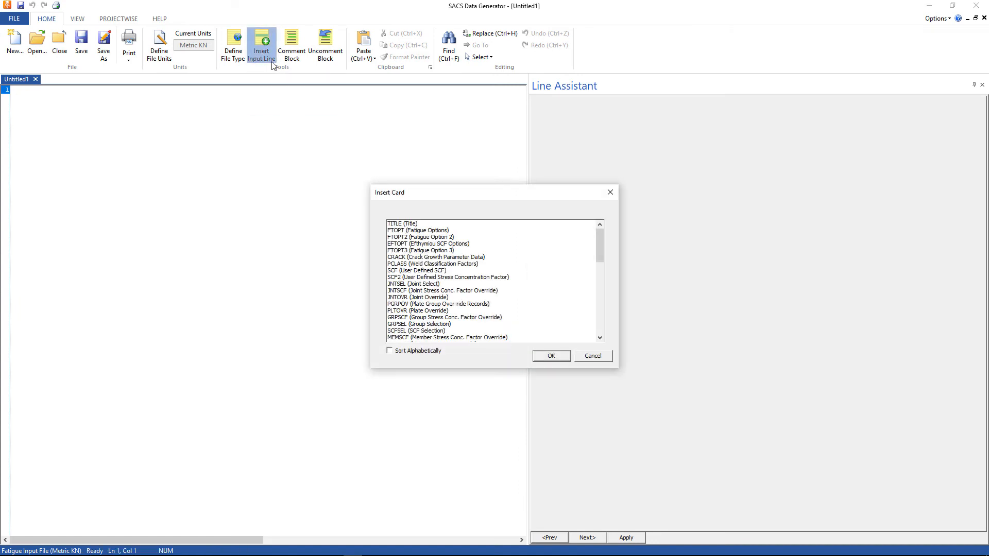
pyautogui.click(389, 351)
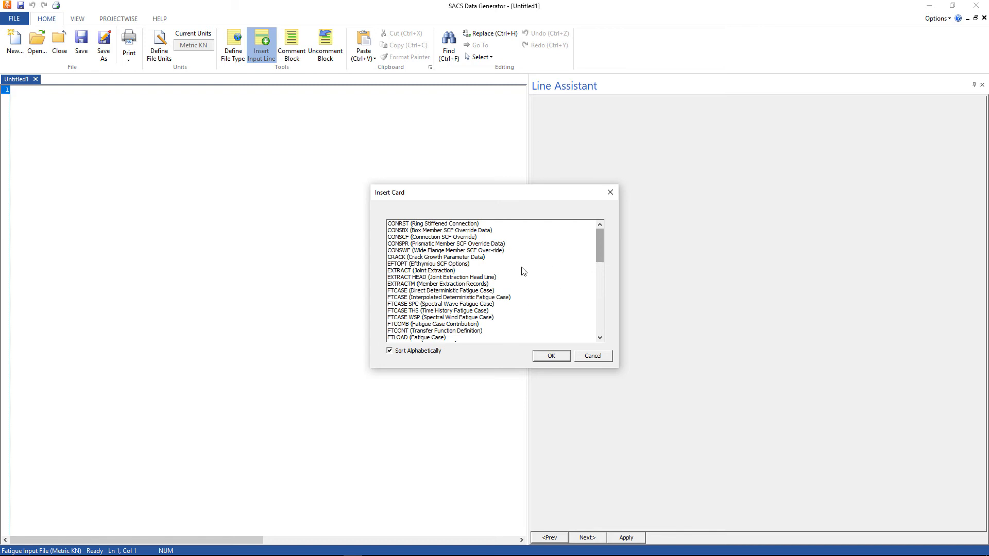
pyautogui.scroll(-3, 424, 320)
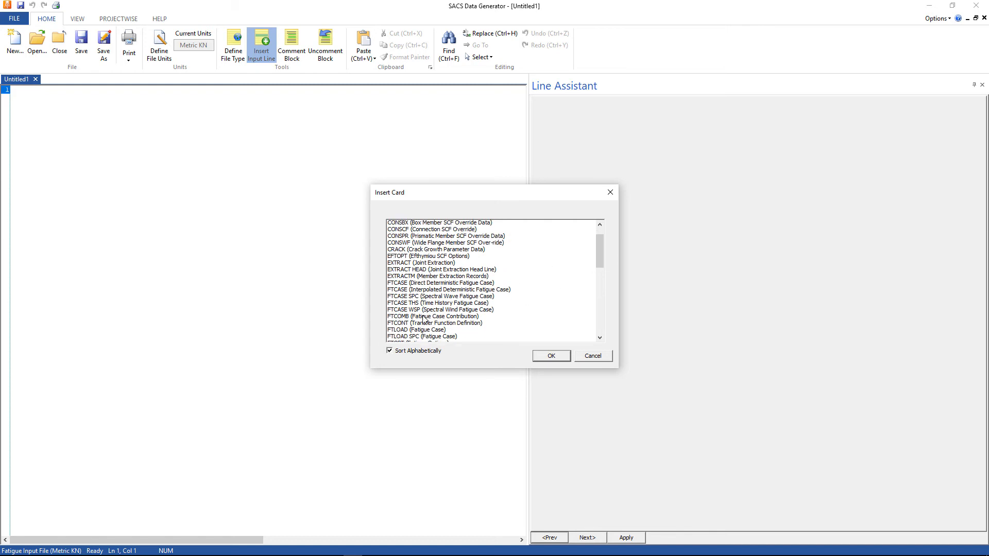
pyautogui.click(419, 332)
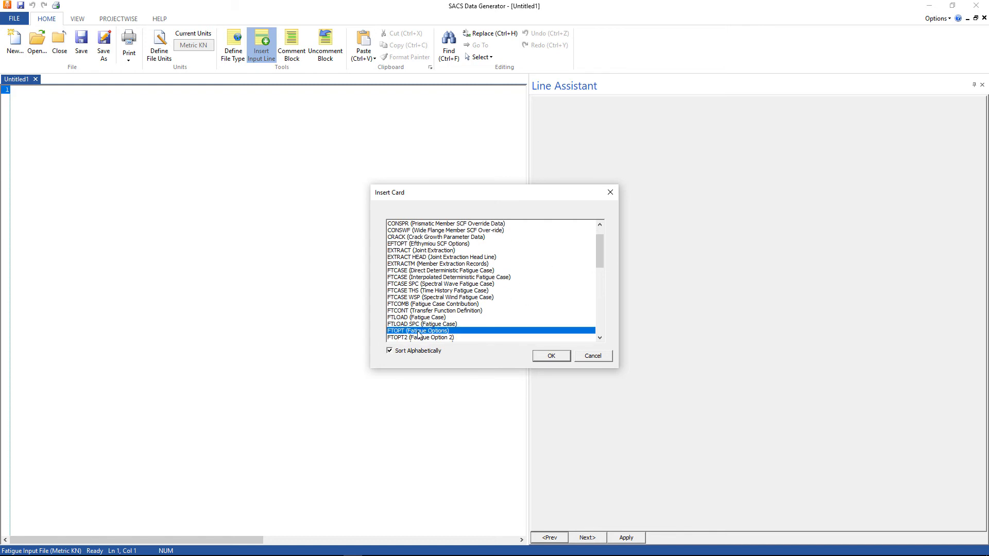
pyautogui.click(551, 356)
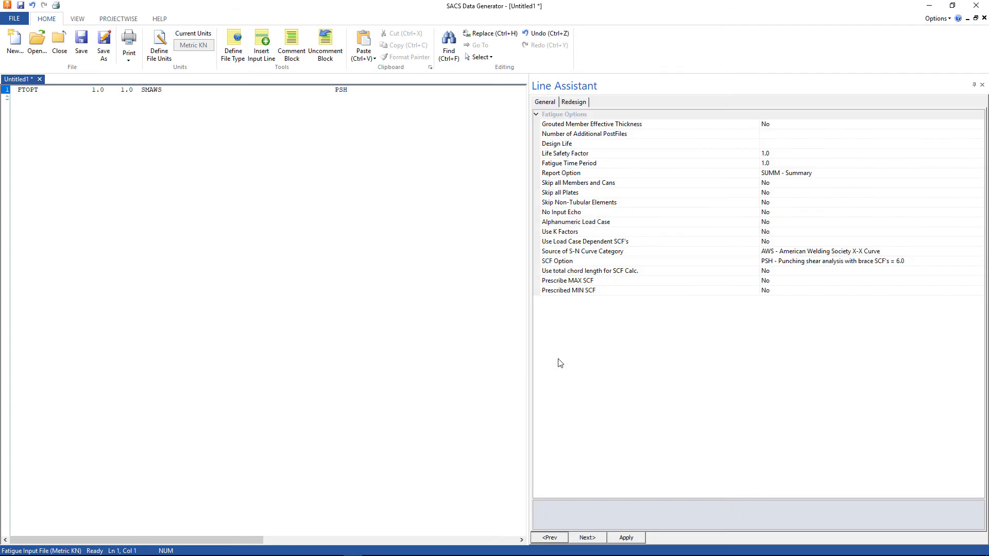
# On the FTOPT line, set the Design Life to 20, the Life Safety Factor to 2 and the Report Option to FULL - Full Report
pyautogui.click(765, 145)
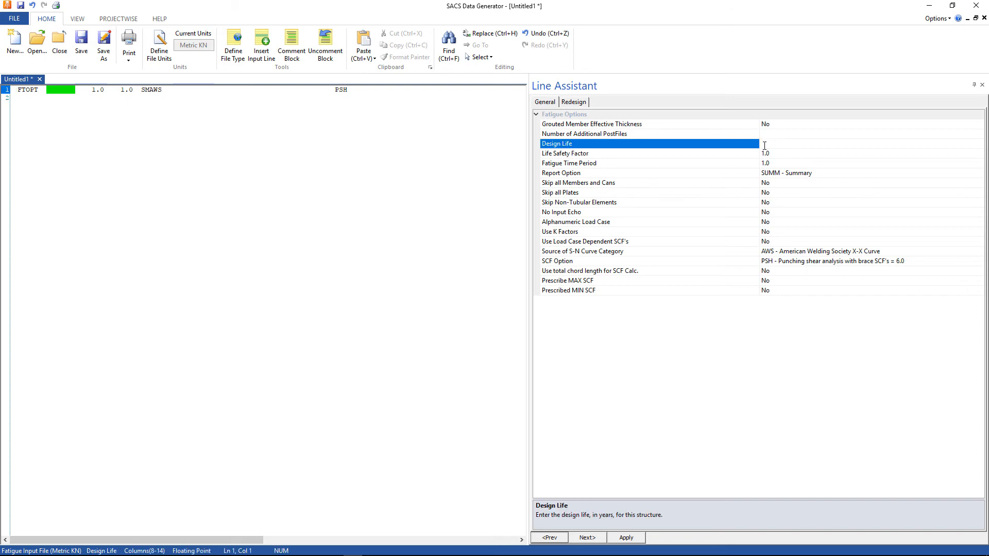
pyautogui.write('20')
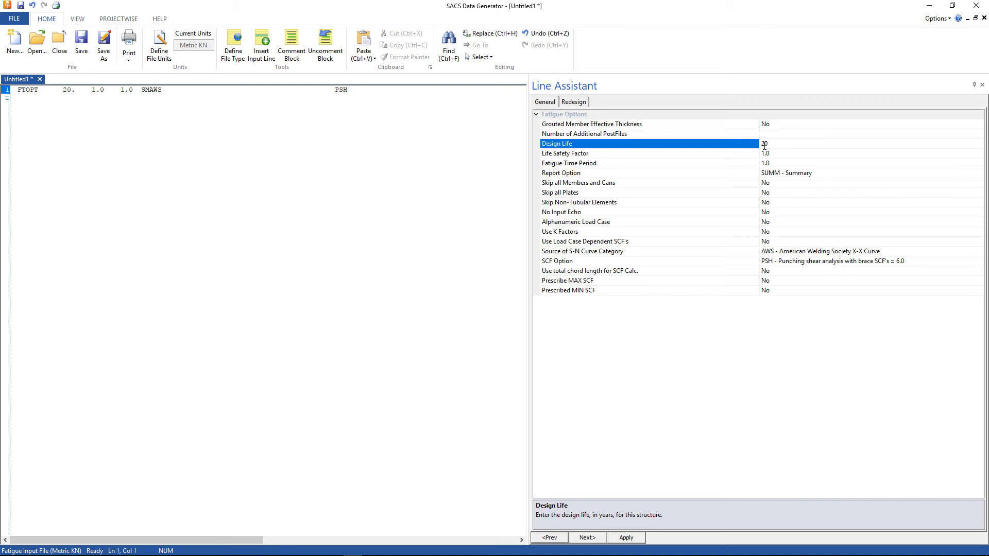
pyautogui.press('Tab')
pyautogui.write('2')
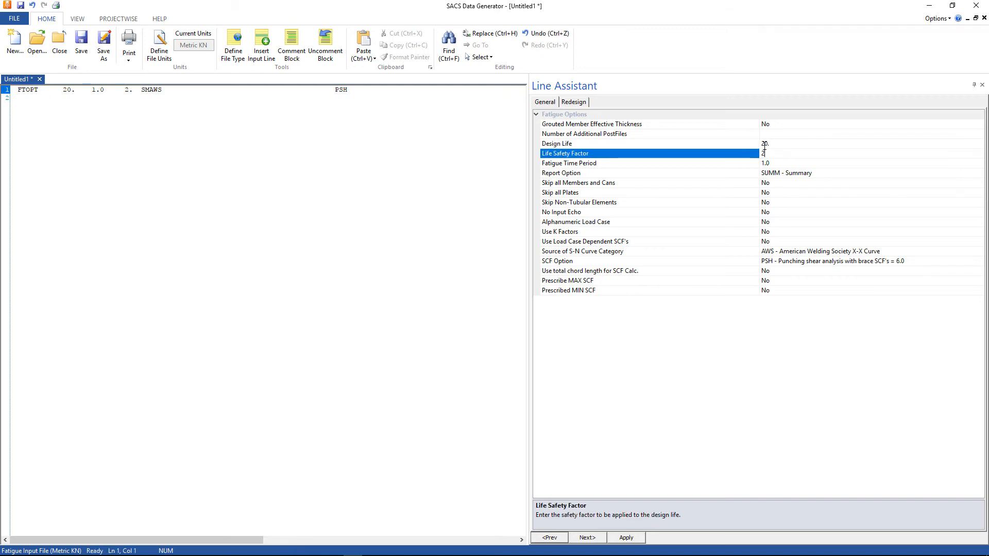
pyautogui.click(783, 175)
pyautogui.click(787, 203)
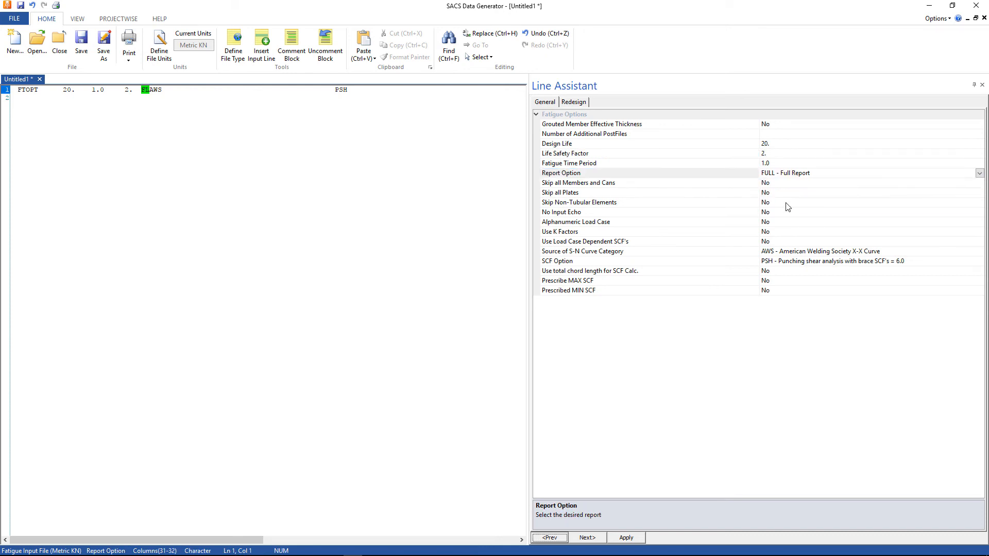
# Set Use Load Case Dependent SCF's to Yes and the S-N curve source to WJT - Welded Joint with no weld improvement
pyautogui.doubleClick(787, 241)
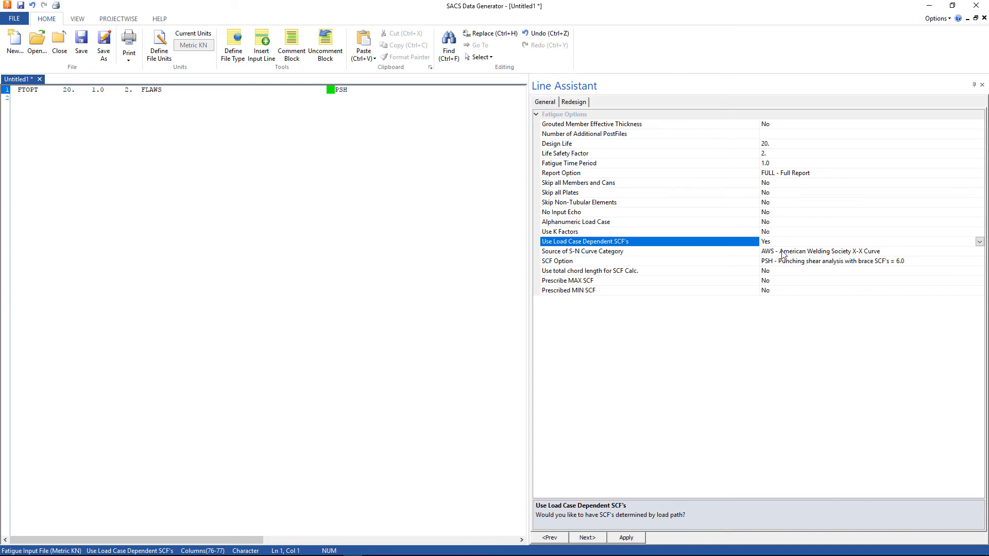
pyautogui.click(781, 251)
pyautogui.click(781, 251)
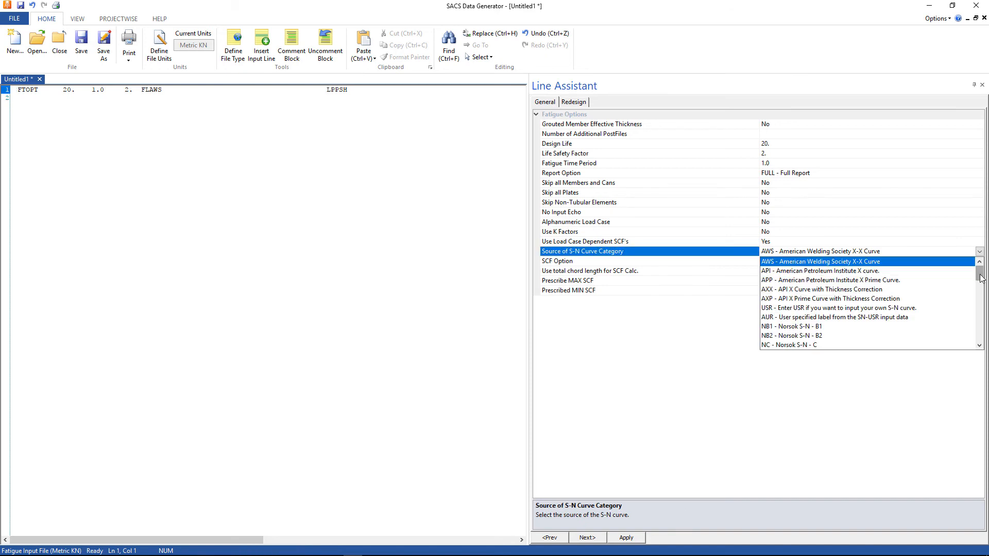
pyautogui.moveTo(980, 279); pyautogui.dragTo(981, 310)
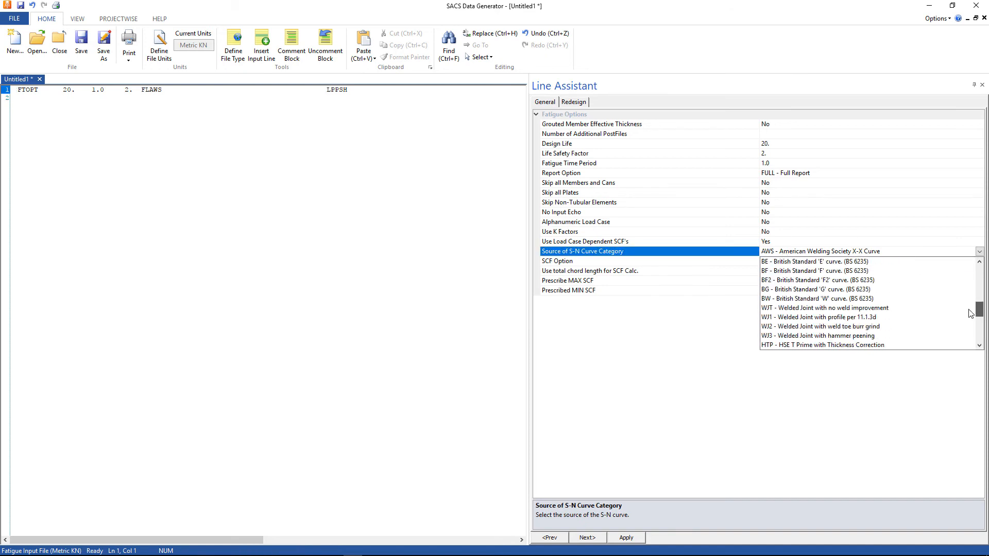
pyautogui.click(843, 309)
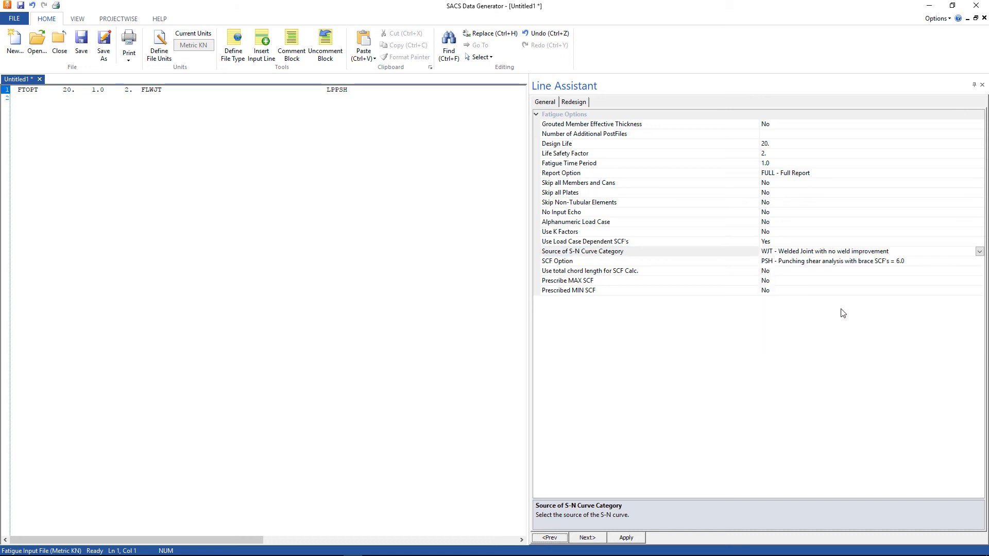
# Set the SCF Option to EFT - SCF's by Efthymiou (Model C Options) and start a new line below the FTOPT line
pyautogui.click(797, 263)
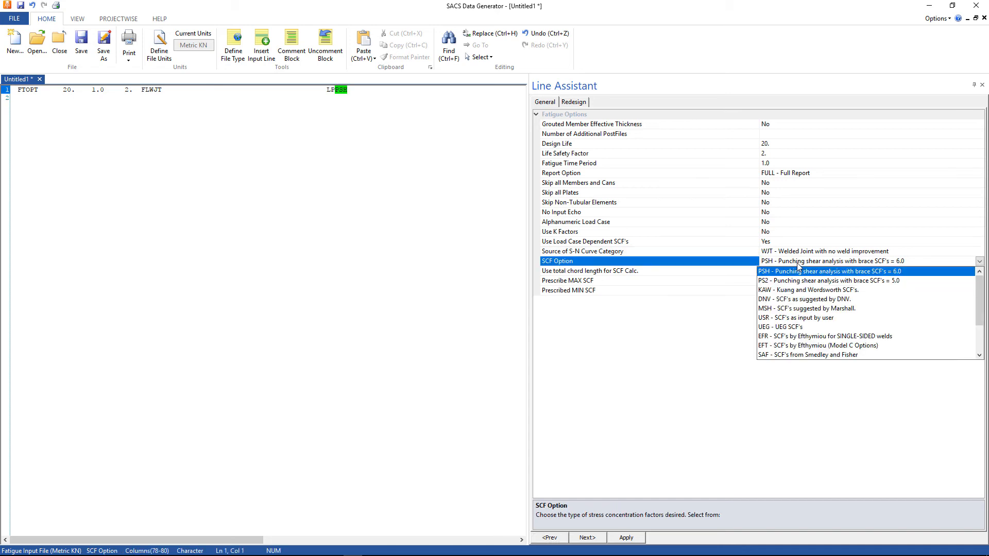
pyautogui.click(796, 347)
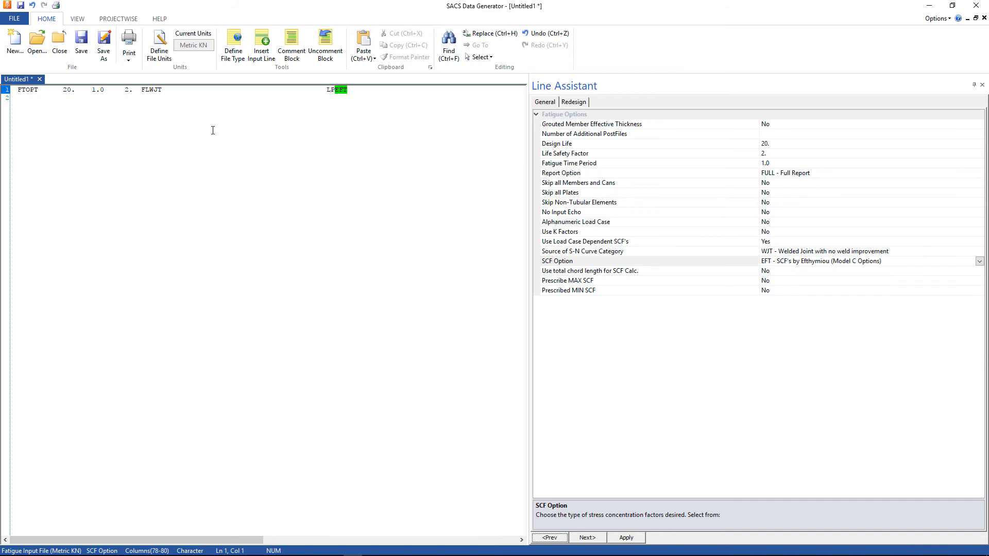
pyautogui.click(370, 91)
pyautogui.press('Return')
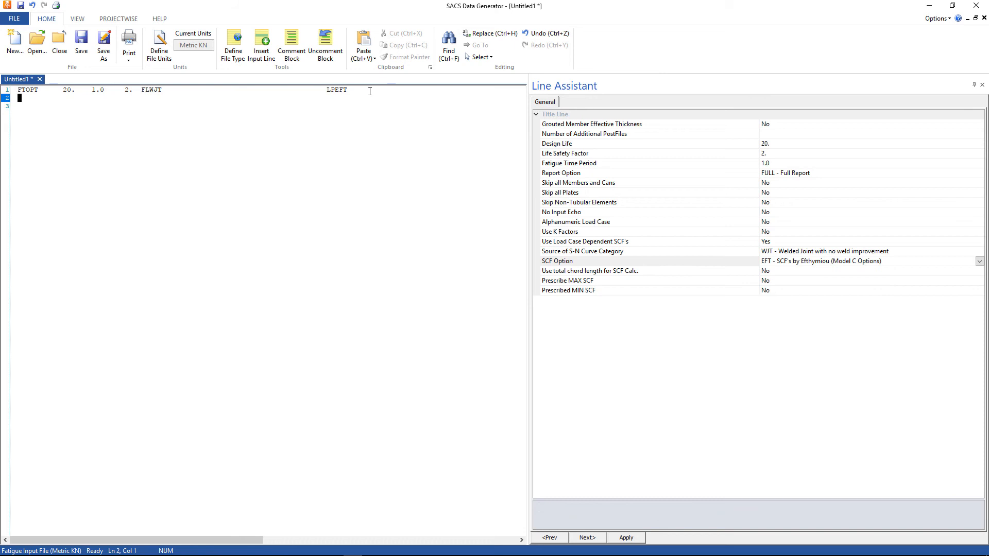
# Insert an FTOPT2 (Fatigue Option 2) line below the FTOPT line
pyautogui.click(265, 50)
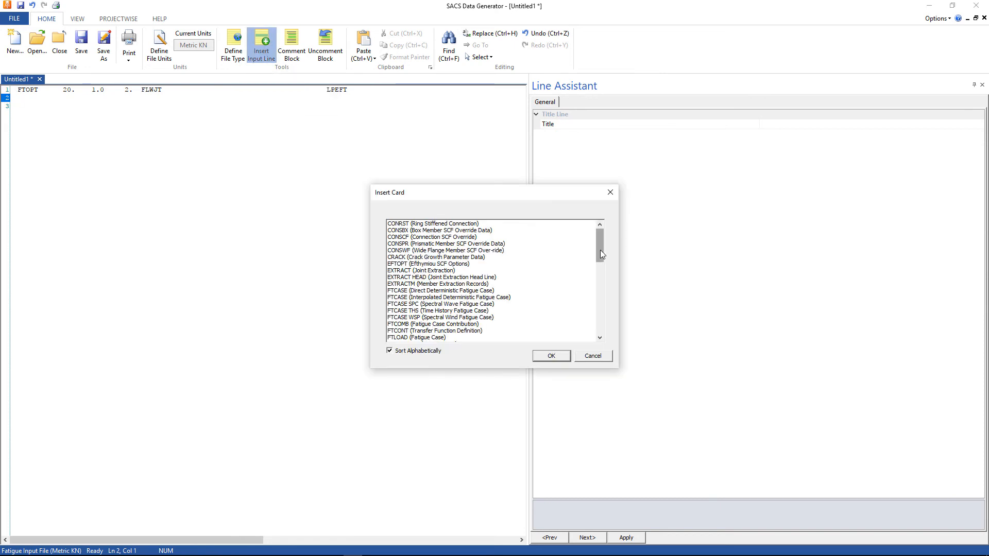
pyautogui.moveTo(600, 251); pyautogui.dragTo(602, 262)
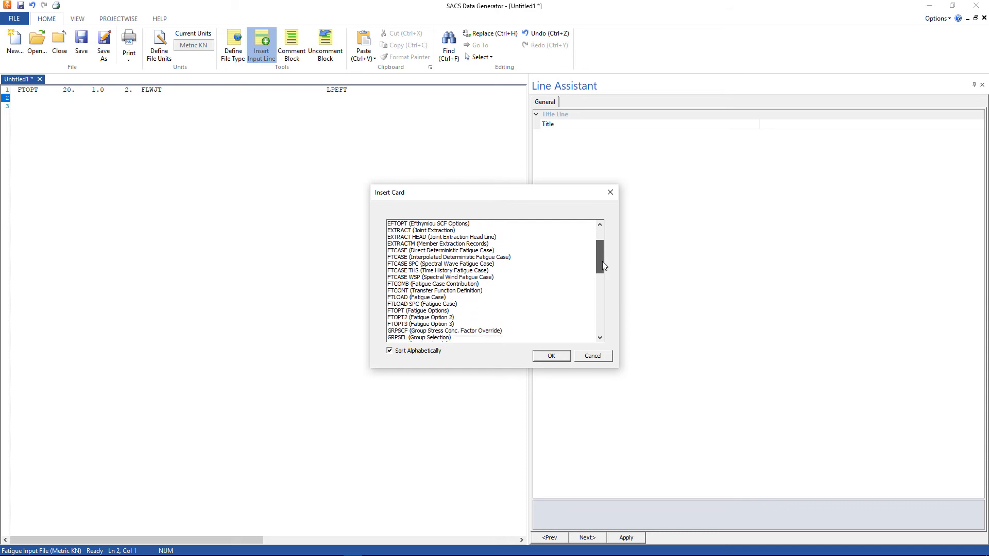
pyautogui.click(407, 318)
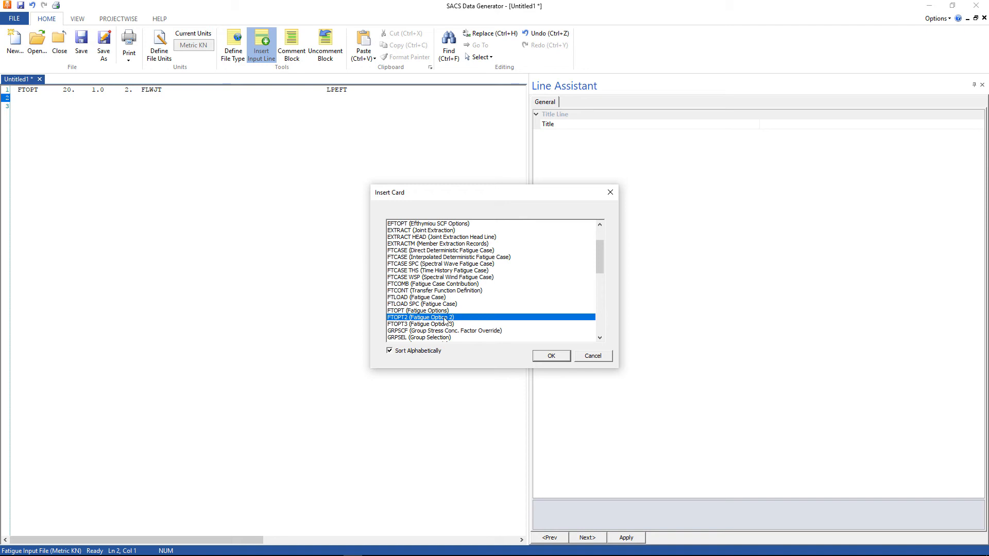
pyautogui.click(551, 356)
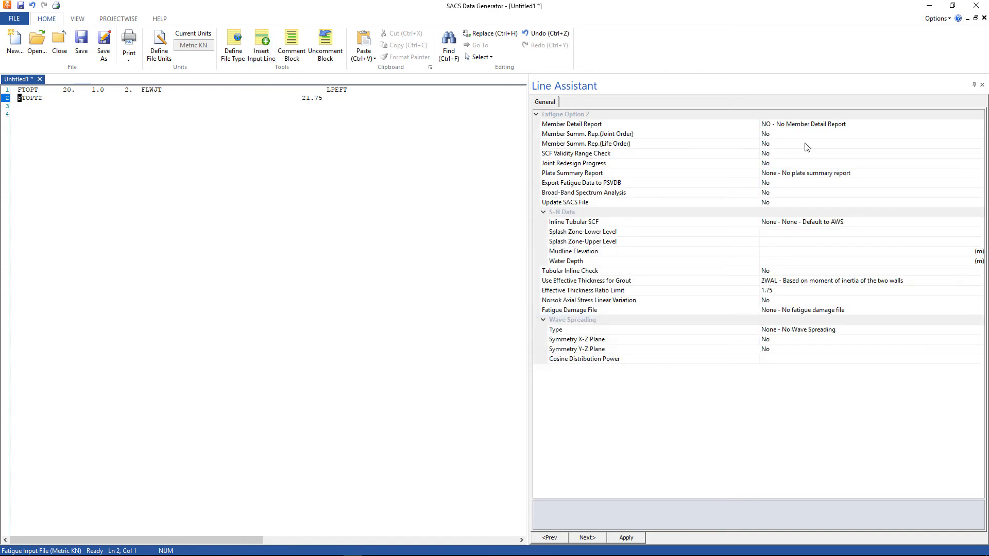
# On the FTOPT2 line, set Member Detail Report to PT, and both member summary reports (Joint Order, Life Order) and SCF Validity Range Check to Yes
pyautogui.click(830, 129)
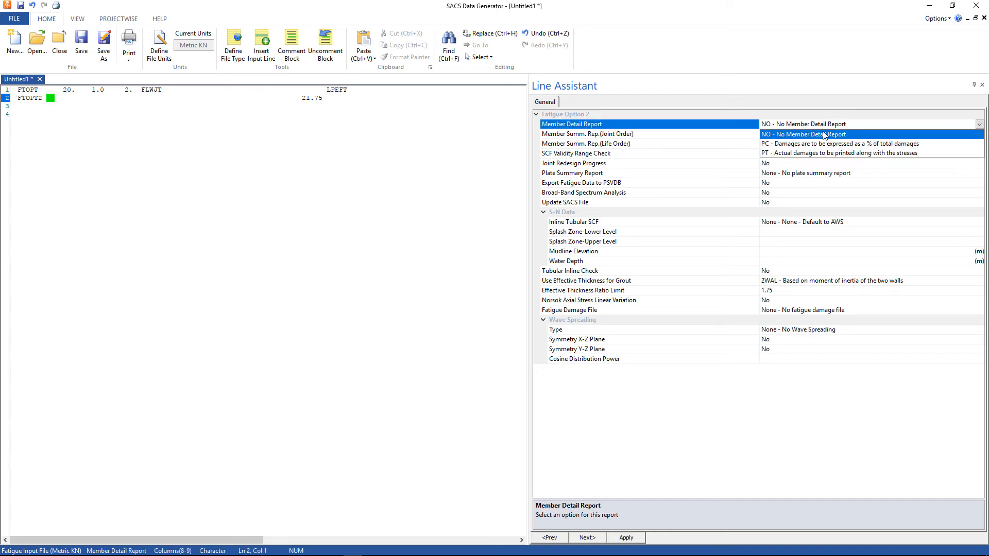
pyautogui.click(788, 153)
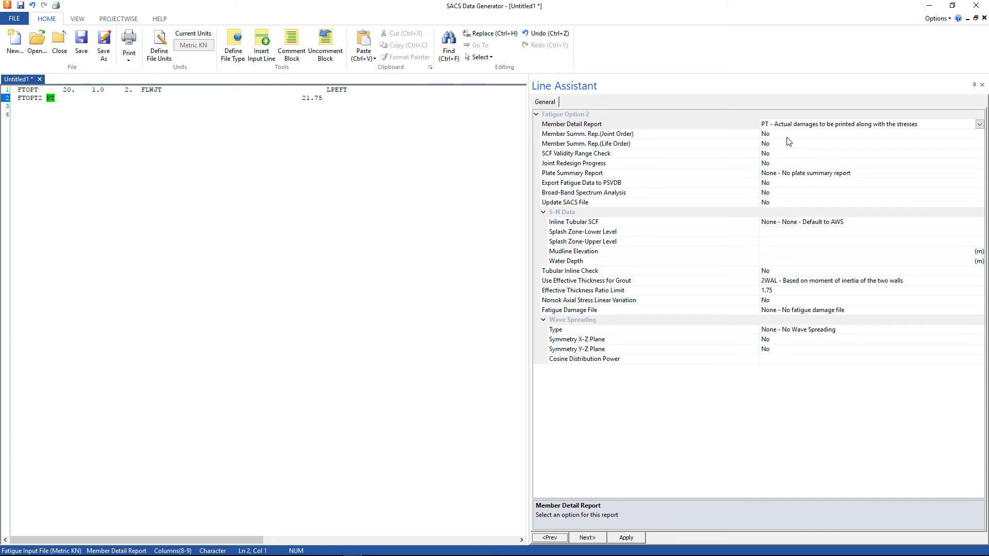
pyautogui.doubleClick(787, 135)
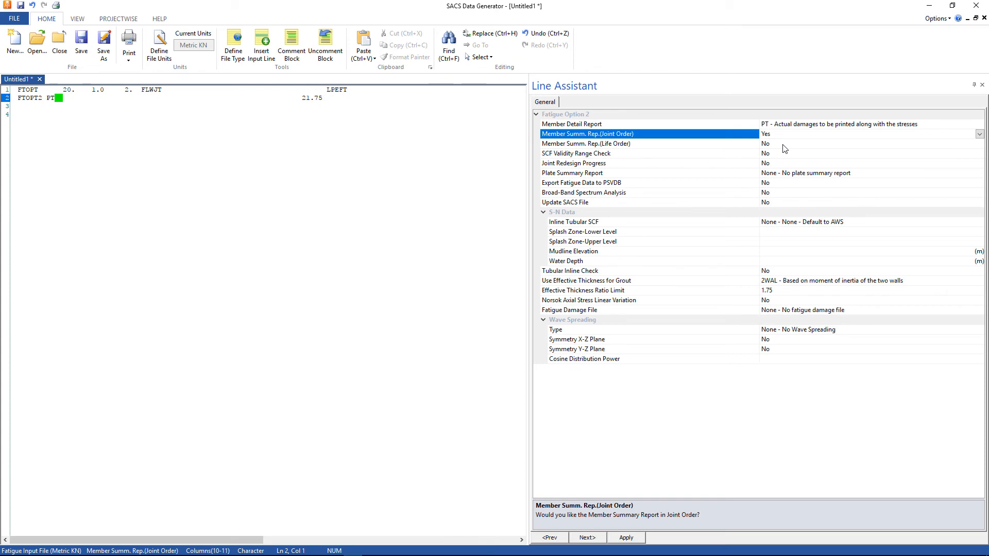
pyautogui.doubleClick(783, 145)
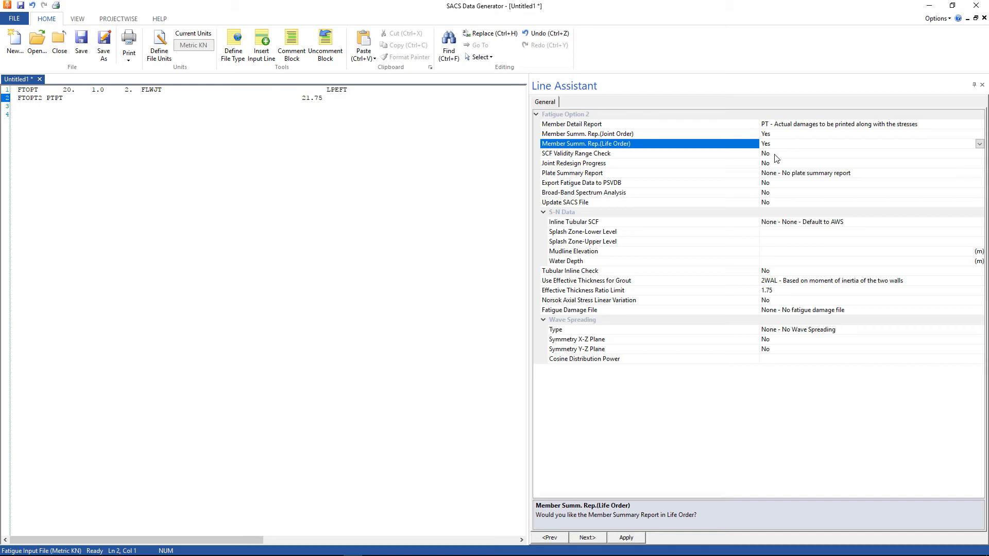
pyautogui.doubleClick(776, 156)
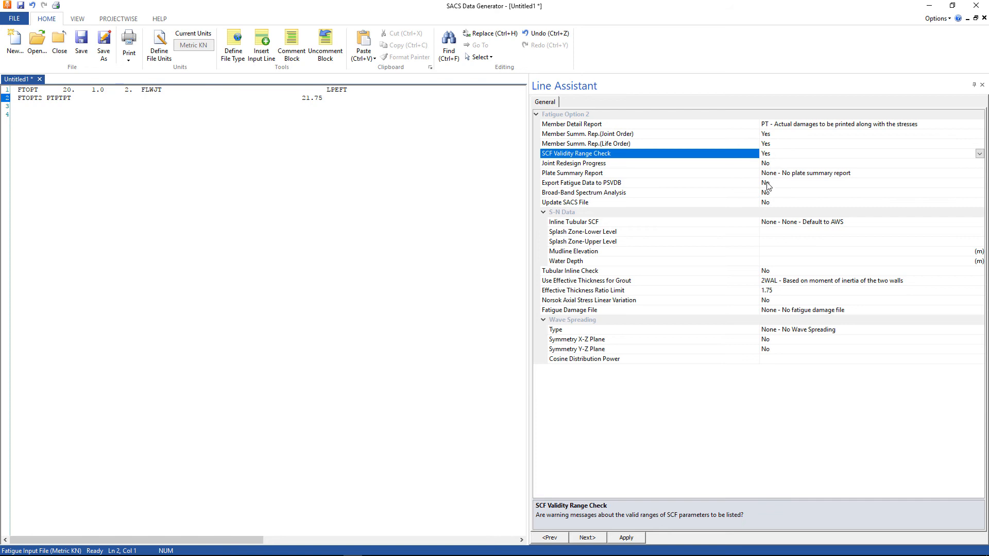
# Set Inline Tubular SCF to AWS - American Welding Society and Tubular Inline Check to Yes, starting a new line below FTOPT2
pyautogui.click(779, 226)
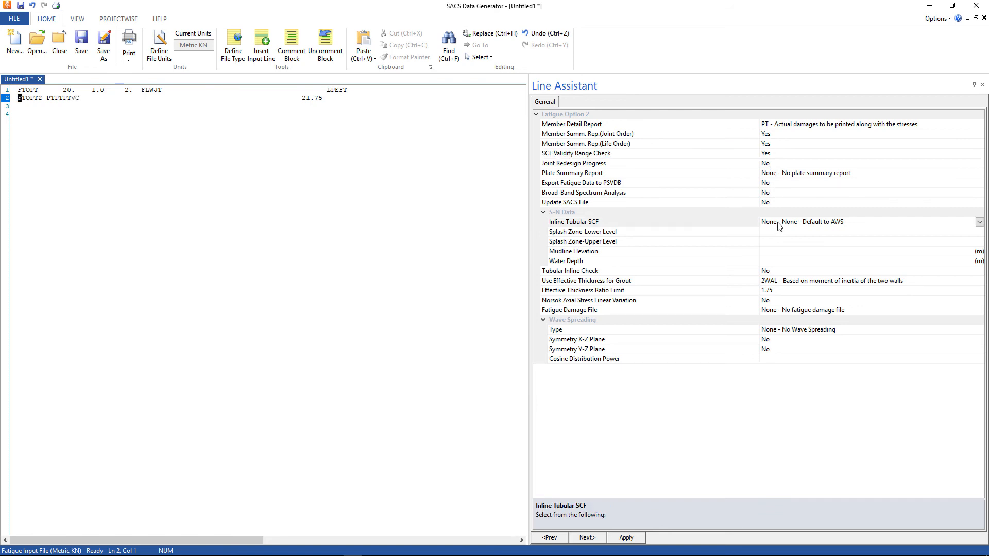
pyautogui.click(979, 224)
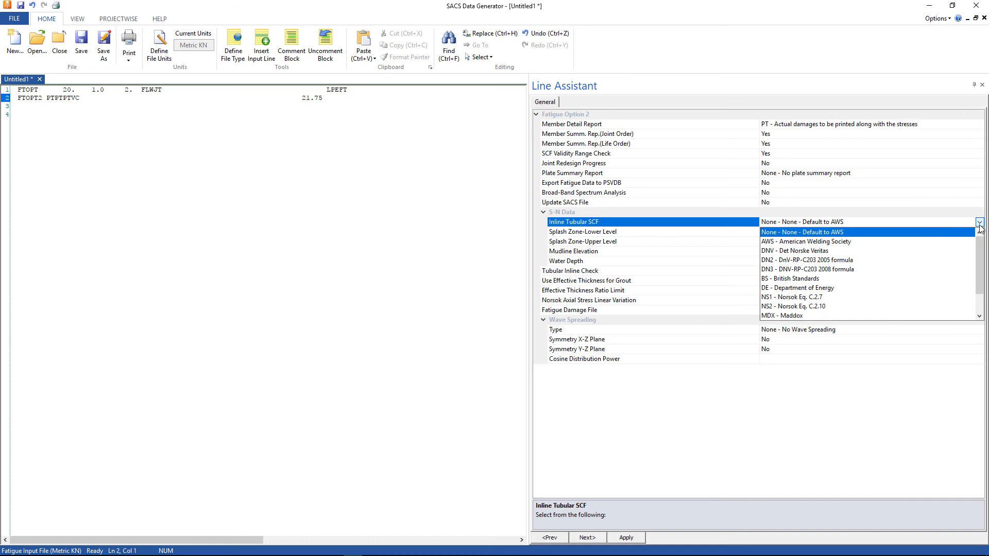
pyautogui.click(783, 242)
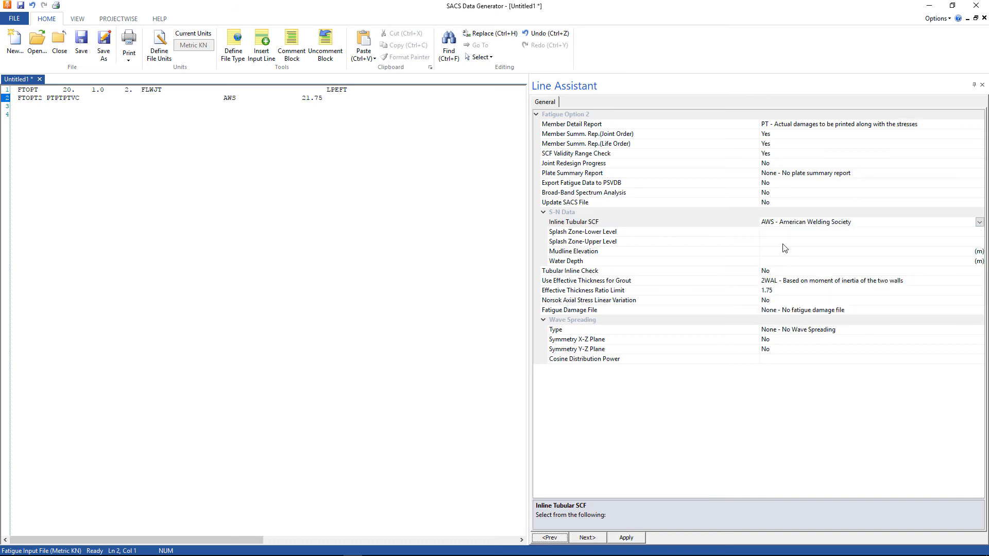
pyautogui.doubleClick(784, 272)
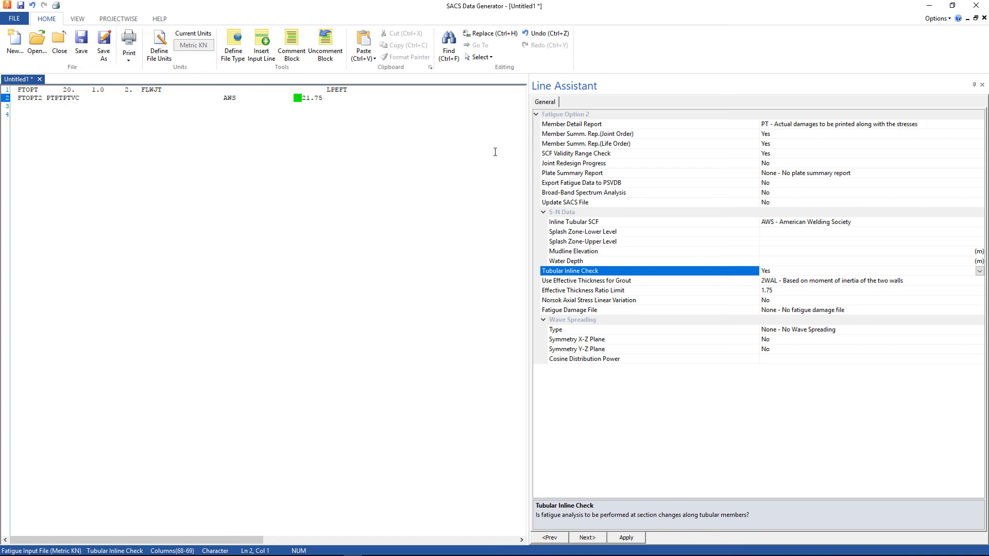
pyautogui.click(328, 97)
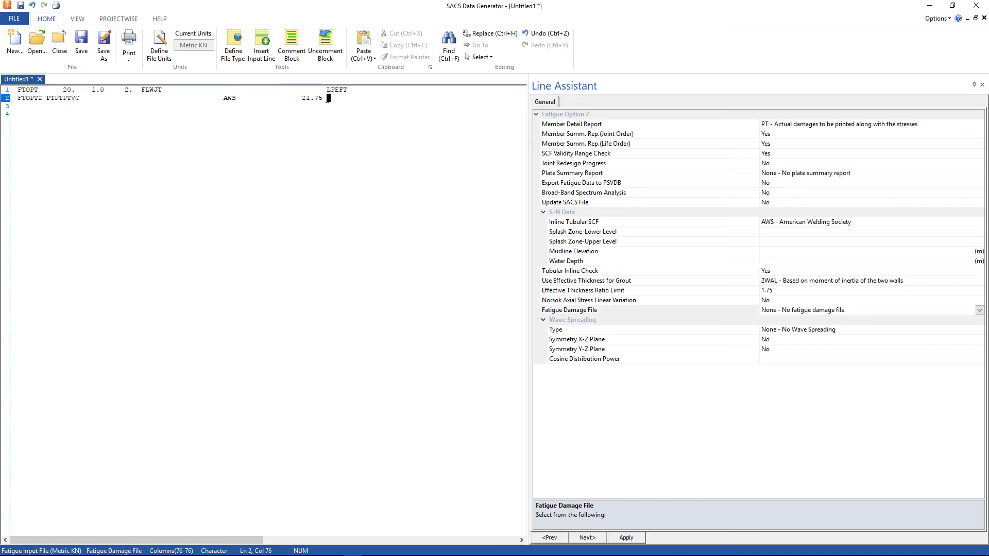
pyautogui.press('Return')
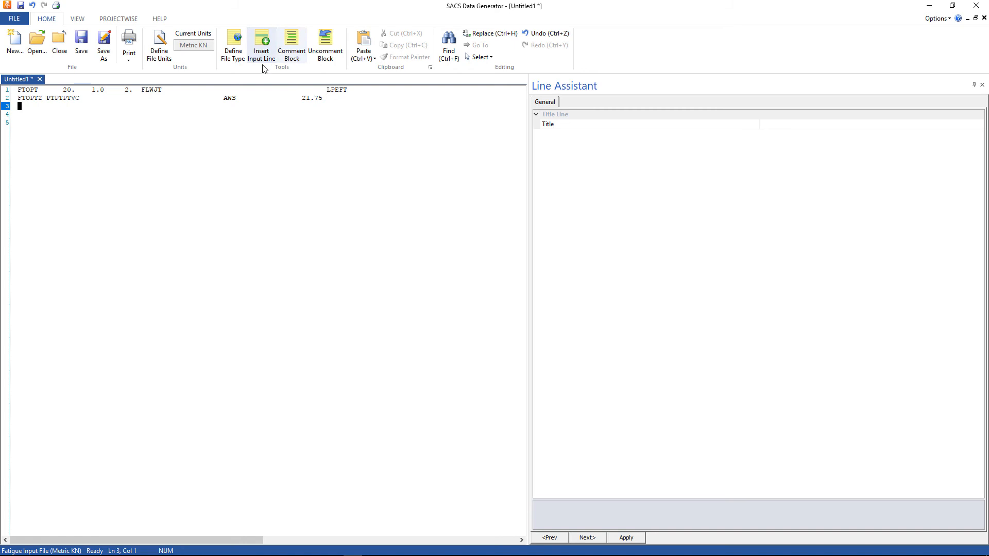
# Insert a JNTSEL (Joint Select) line below the FTOPT2 line
pyautogui.click(262, 47)
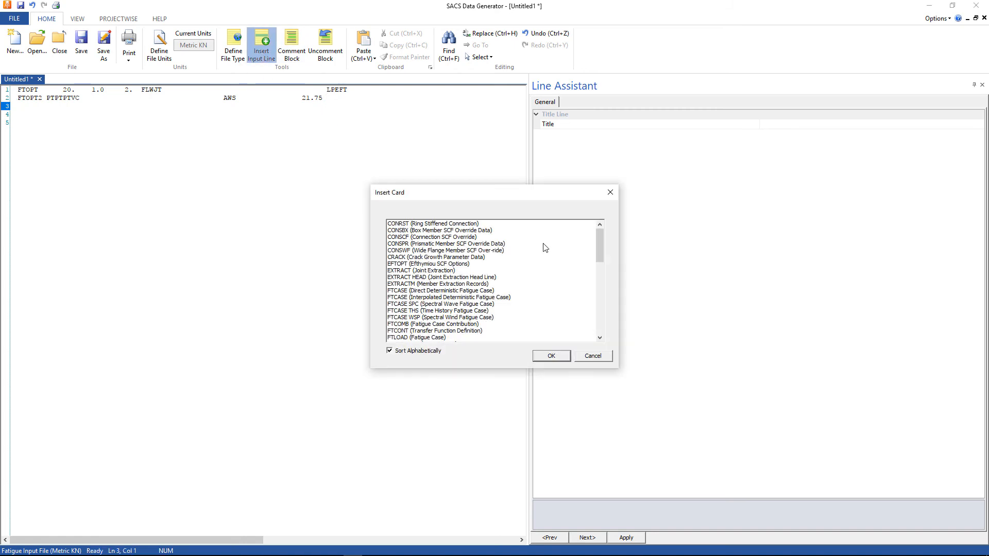
pyautogui.moveTo(598, 244); pyautogui.dragTo(599, 276)
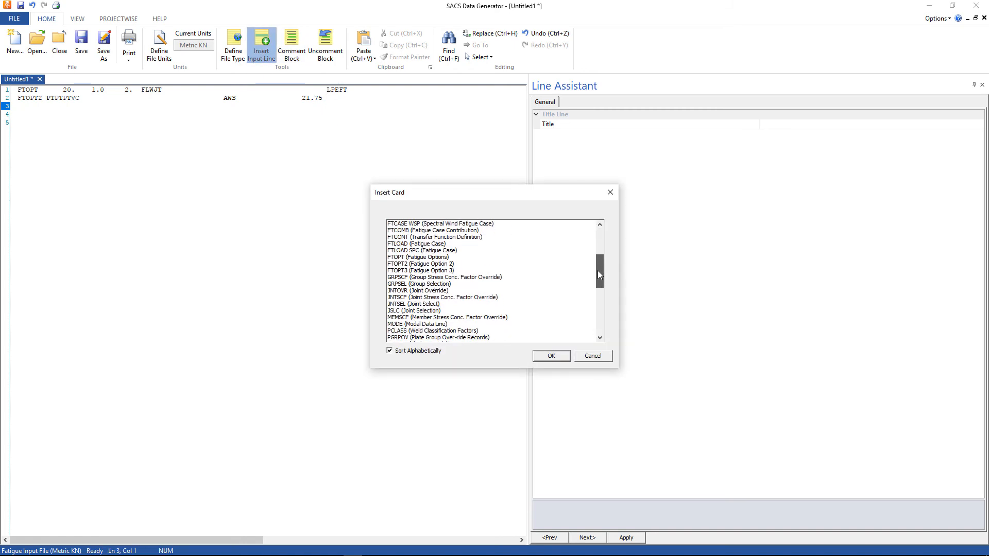
pyautogui.click(431, 311)
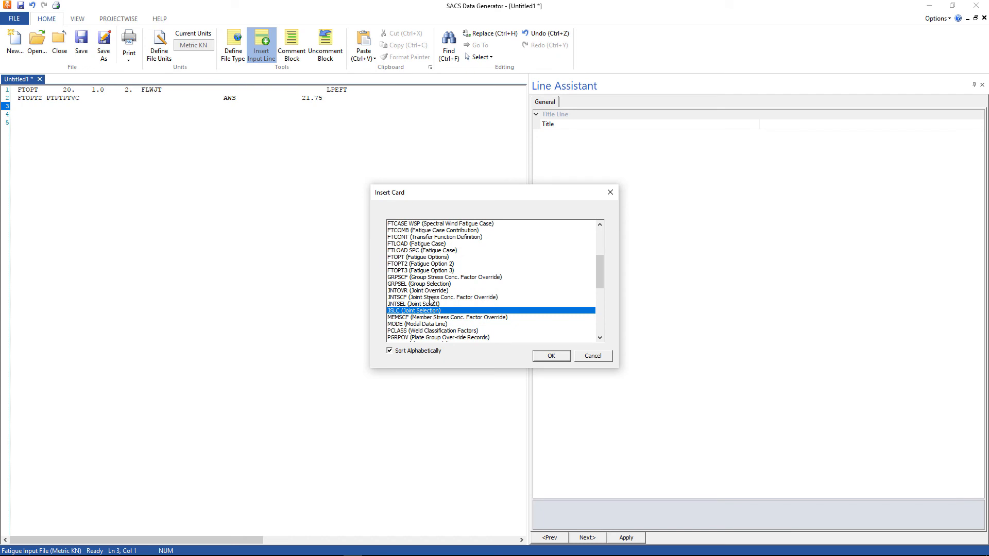
pyautogui.click(427, 304)
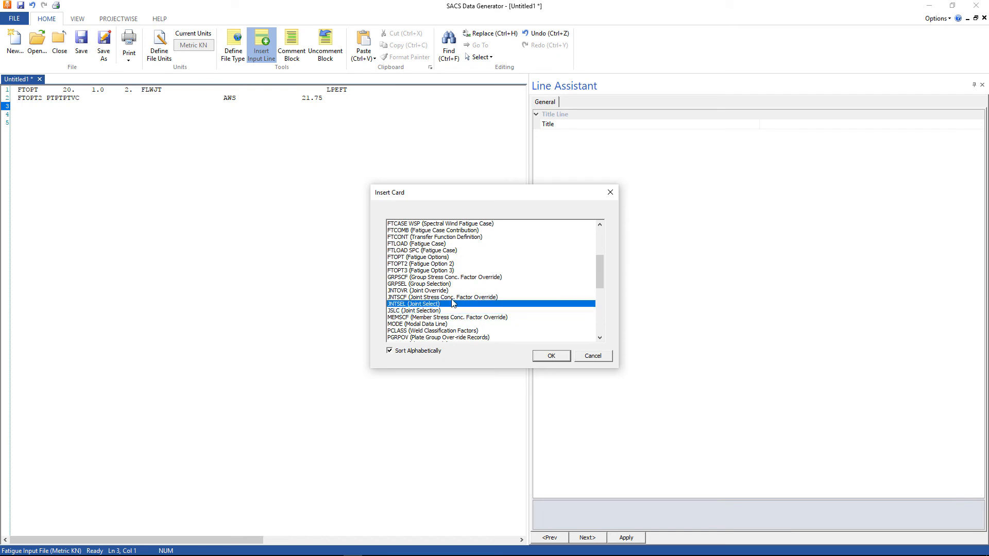
pyautogui.click(555, 357)
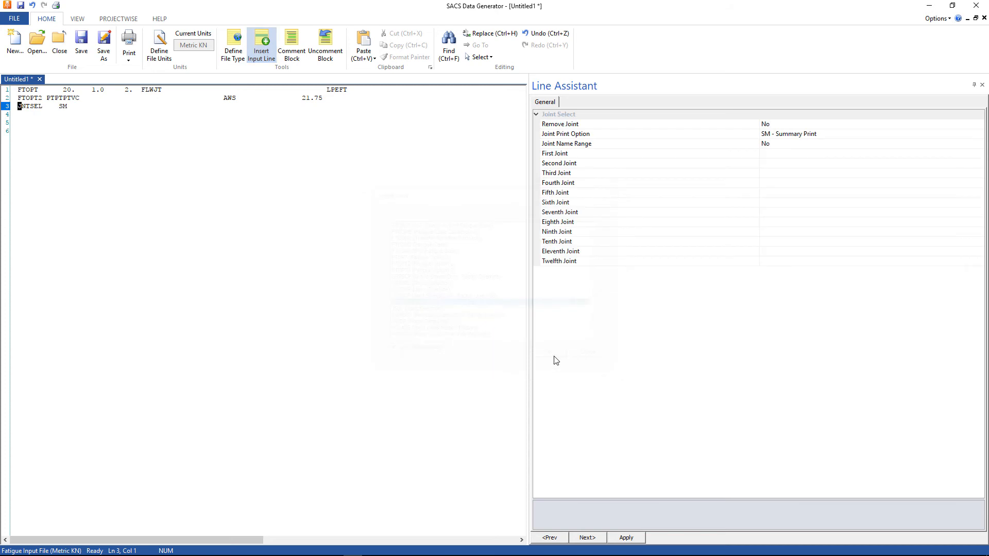
# On the JNTSEL line, set Remove Joint to Yes and enter 501, 503, 505 and 507 as the first to fourth joints
pyautogui.doubleClick(809, 126)
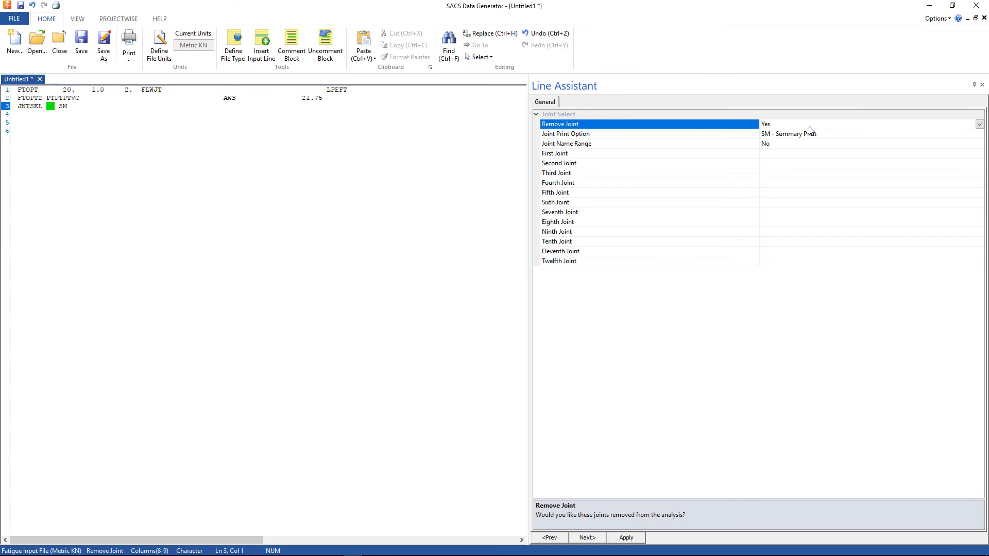
pyautogui.click(783, 153)
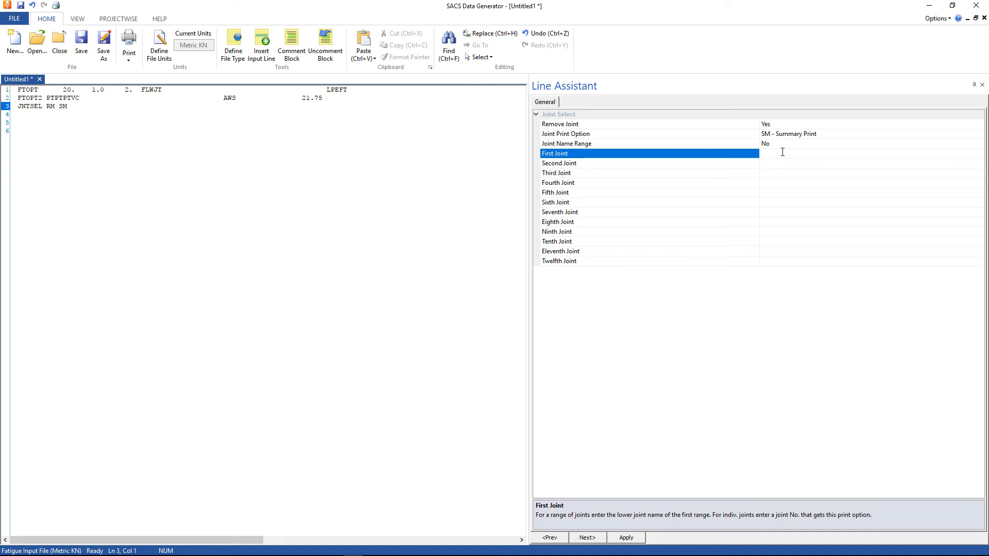
pyautogui.write('501')
pyautogui.press('Return')
pyautogui.write('503')
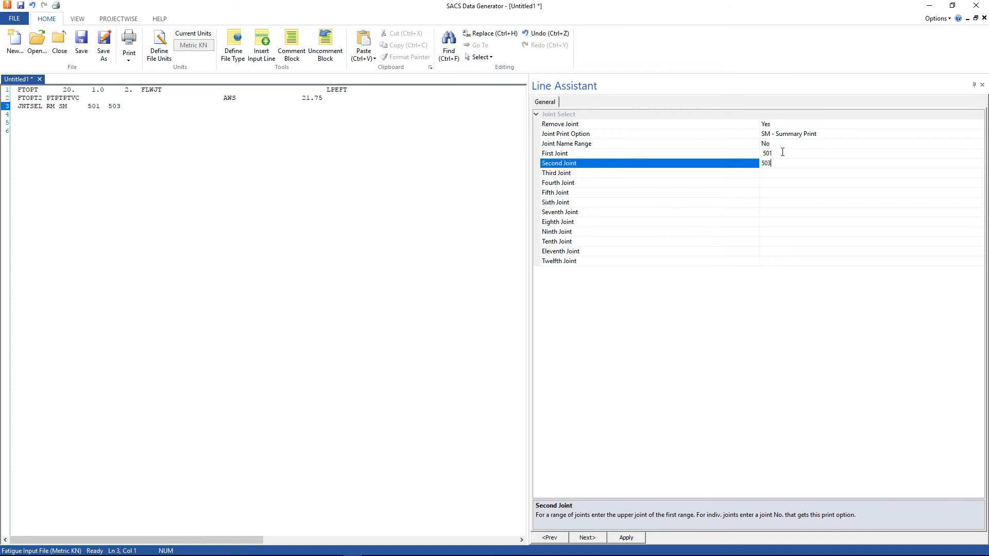
pyautogui.press('Return')
pyautogui.write('505')
pyautogui.press('Return')
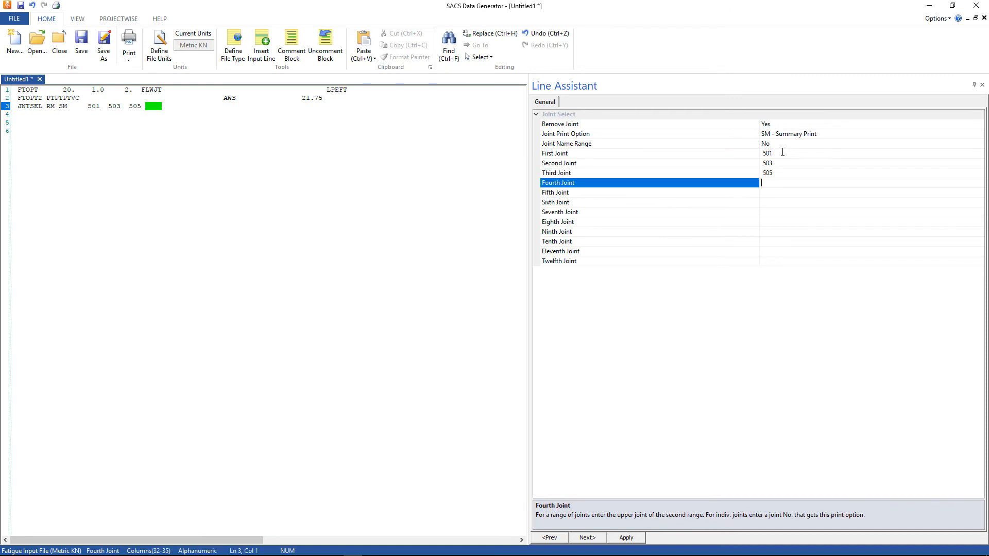
pyautogui.write('507')
pyautogui.press('Return')
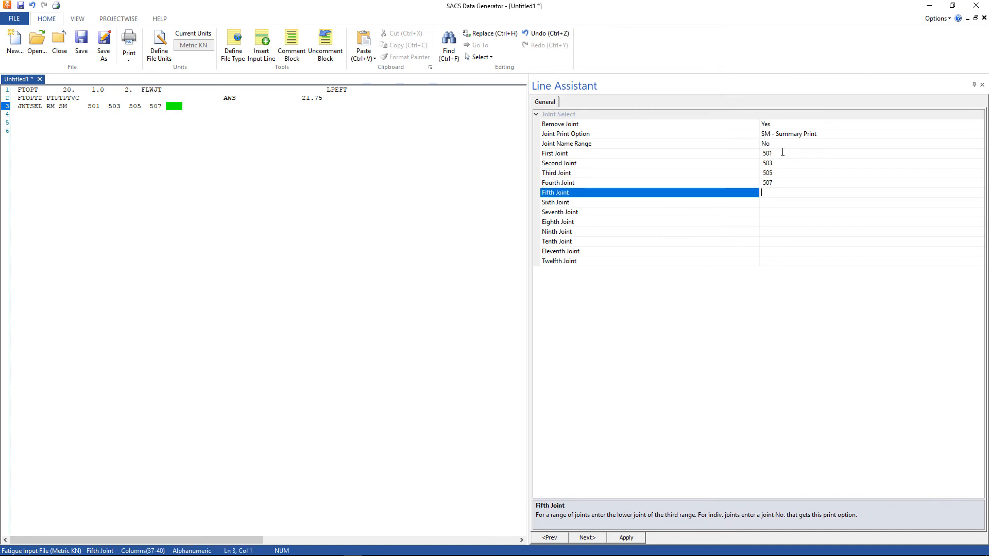
# Enter 801, 803, 805 and 807 as the fifth to eighth joints, apply them and start a new line below JNTSEL
pyautogui.write('801')
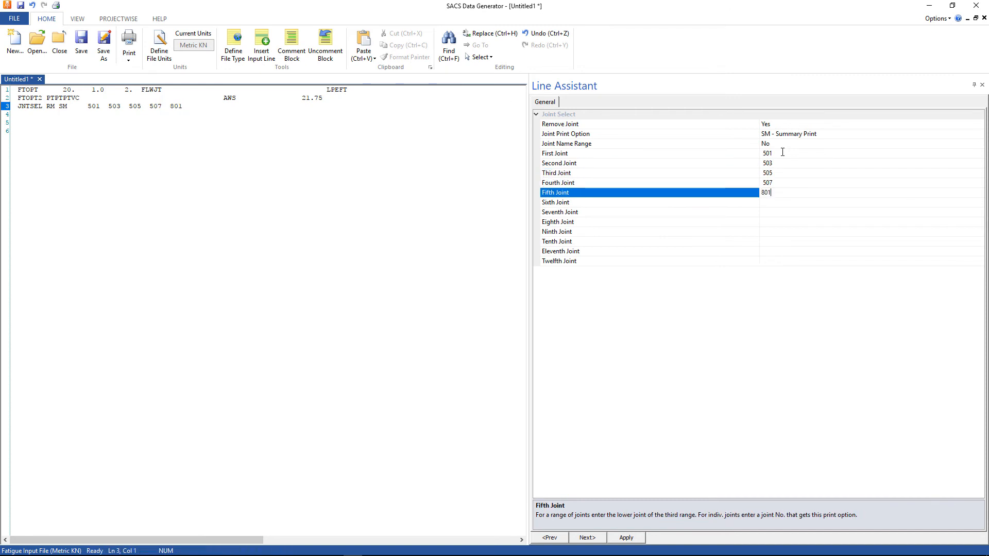
pyautogui.press('Return')
pyautogui.write('803')
pyautogui.press('Return')
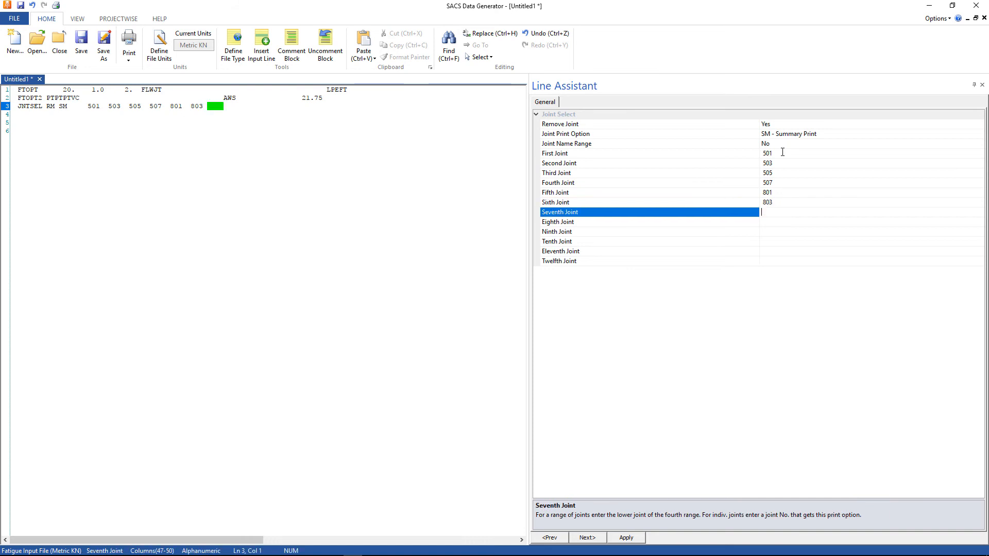
pyautogui.write('805')
pyautogui.press('Return')
pyautogui.write('807')
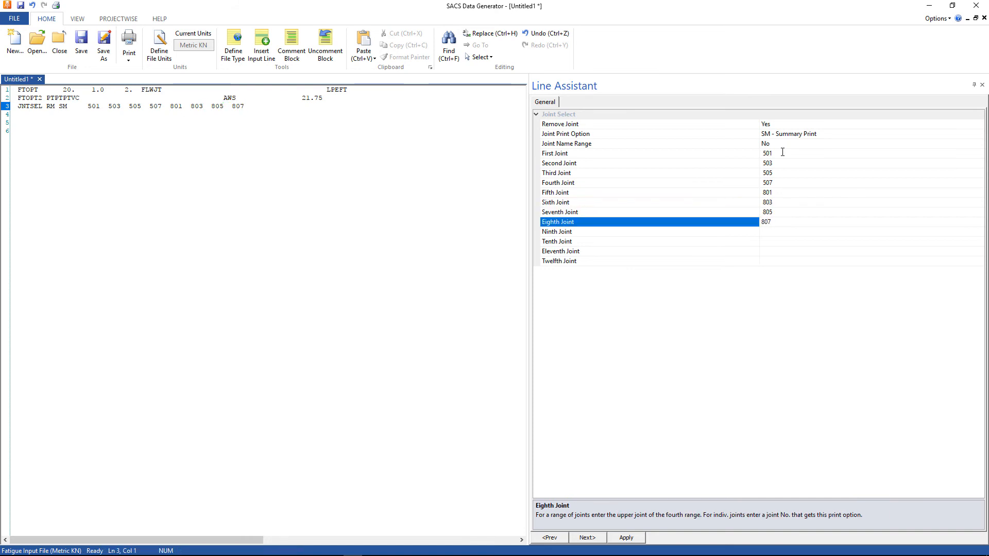
pyautogui.click(637, 540)
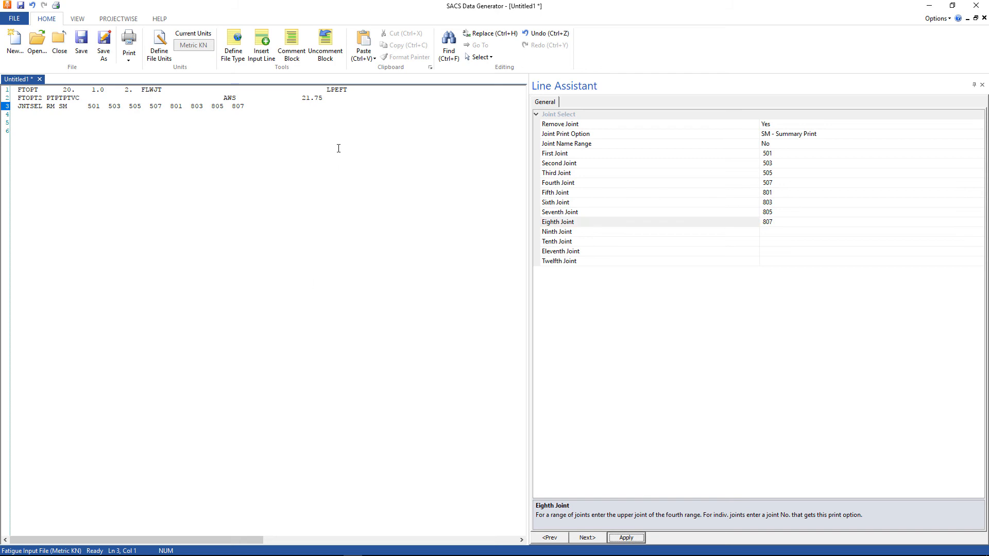
pyautogui.click(264, 106)
pyautogui.press('Return')
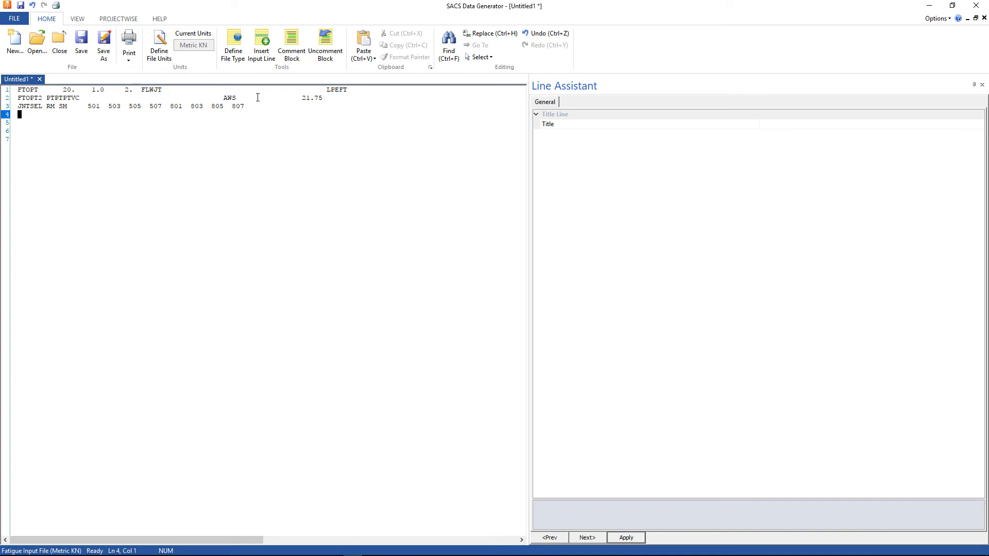
# Insert a JNTOVR (Joint Override) line below the JNTSEL line
pyautogui.click(261, 45)
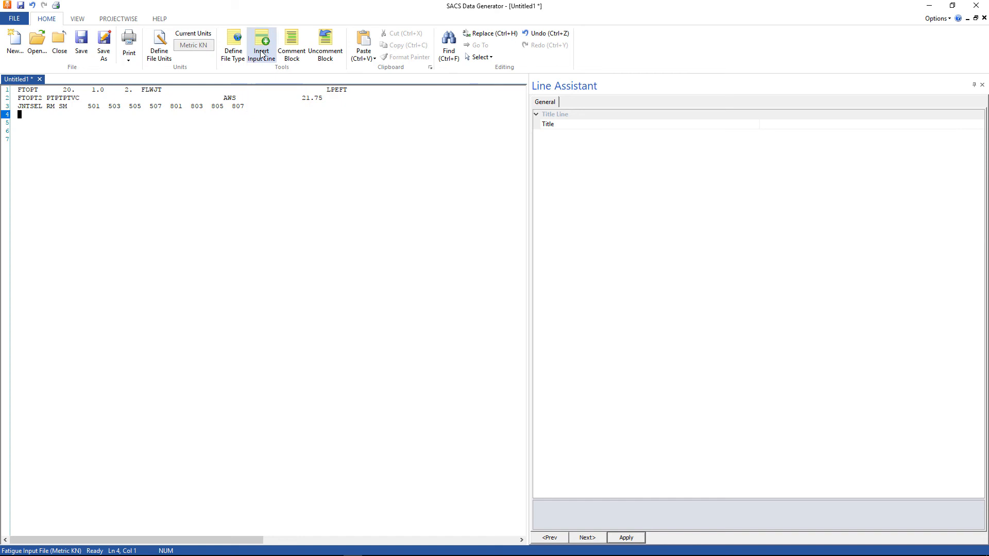
pyautogui.moveTo(599, 248); pyautogui.dragTo(598, 267)
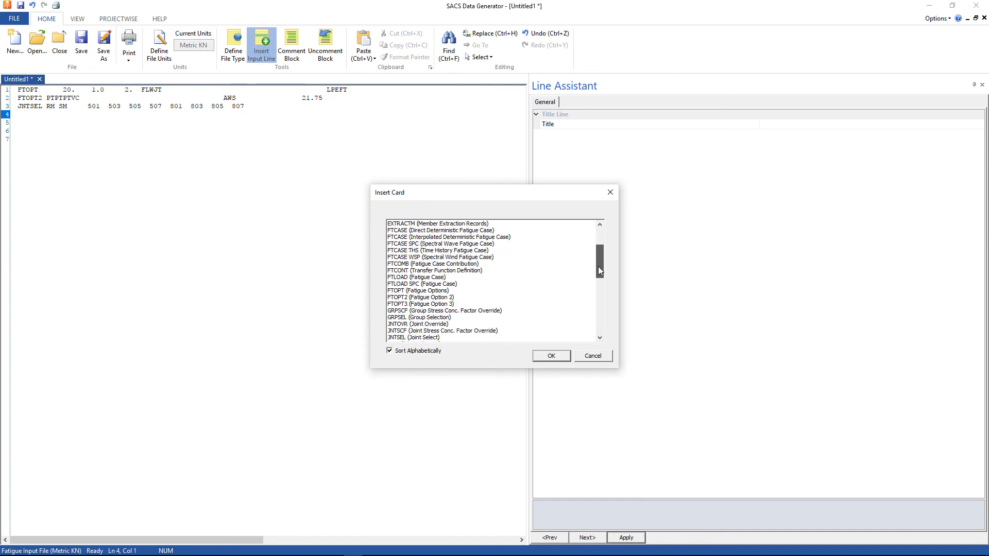
pyautogui.click(430, 325)
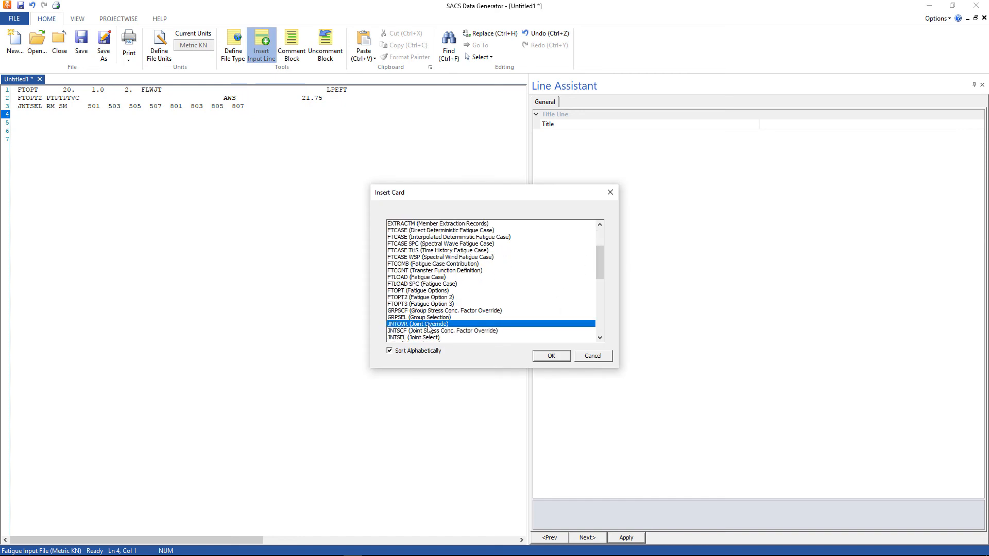
pyautogui.click(538, 356)
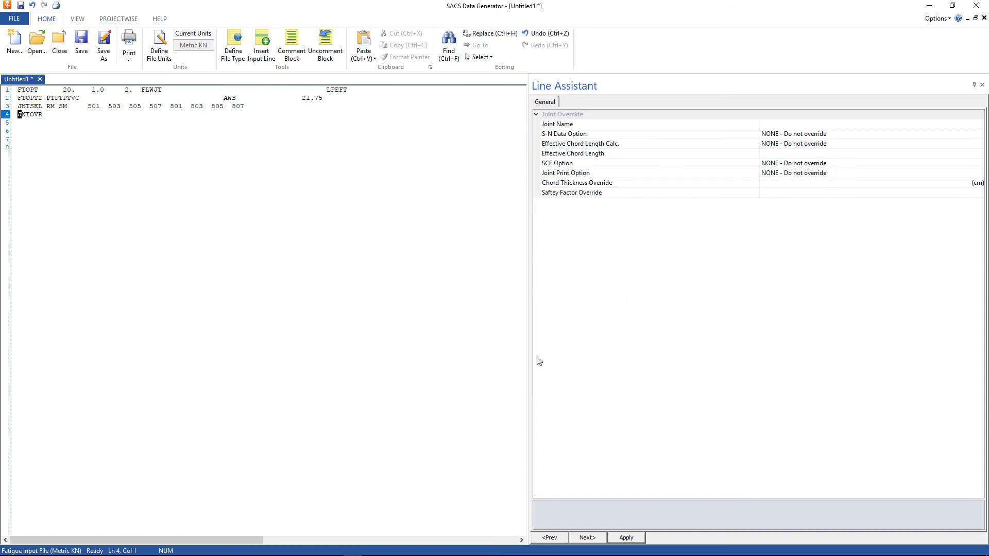
# On the JNTOVR line, set the joint name to 401 and S-N Data Option to API - American Petroleum Institute X curve, starting a new line below
pyautogui.click(767, 125)
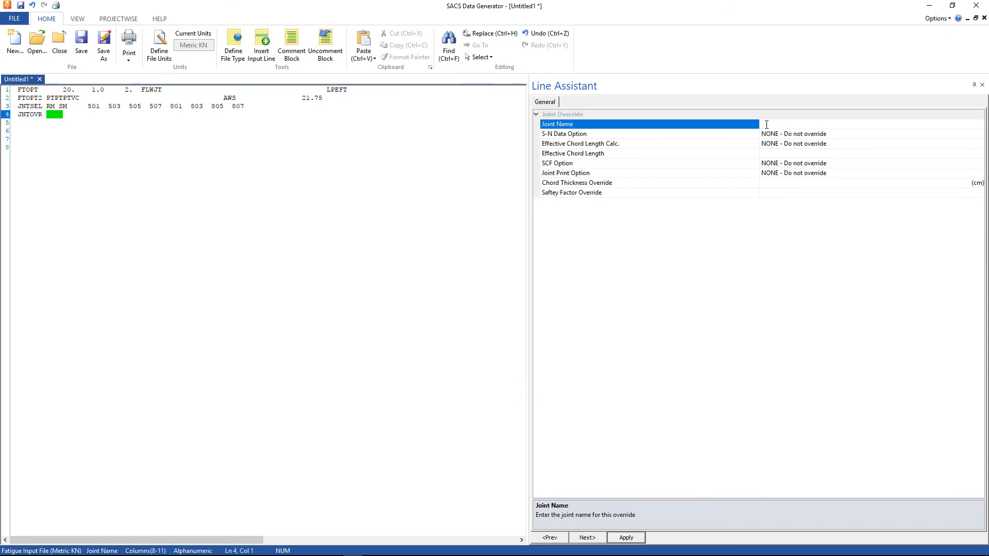
pyautogui.write('4001')
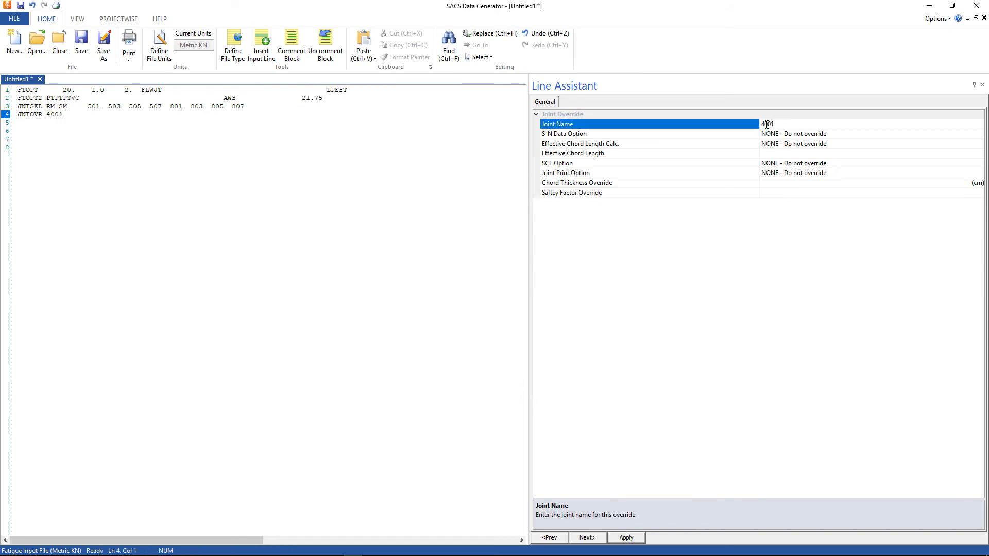
pyautogui.press('BackSpace')
pyautogui.press('BackSpace')
pyautogui.write('1')
pyautogui.click(801, 136)
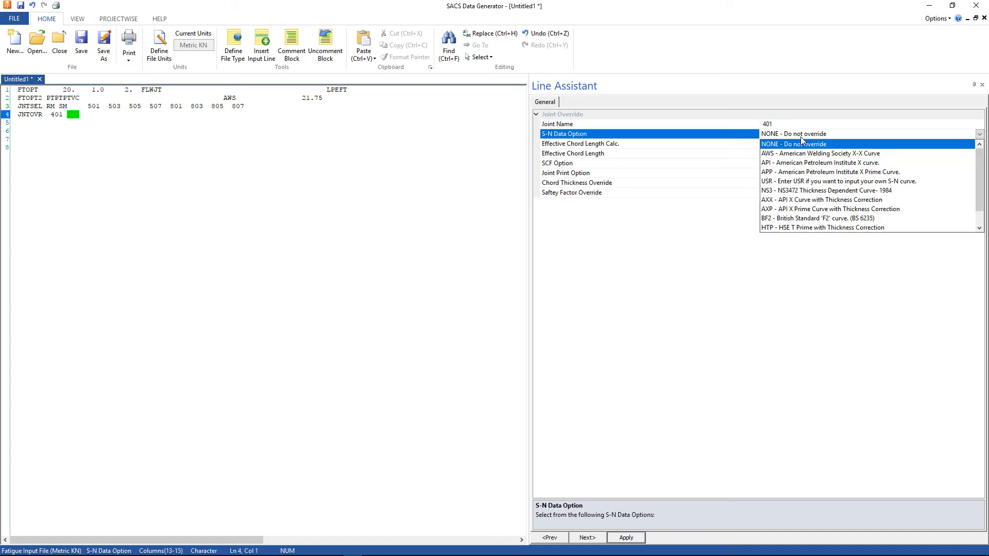
pyautogui.click(791, 163)
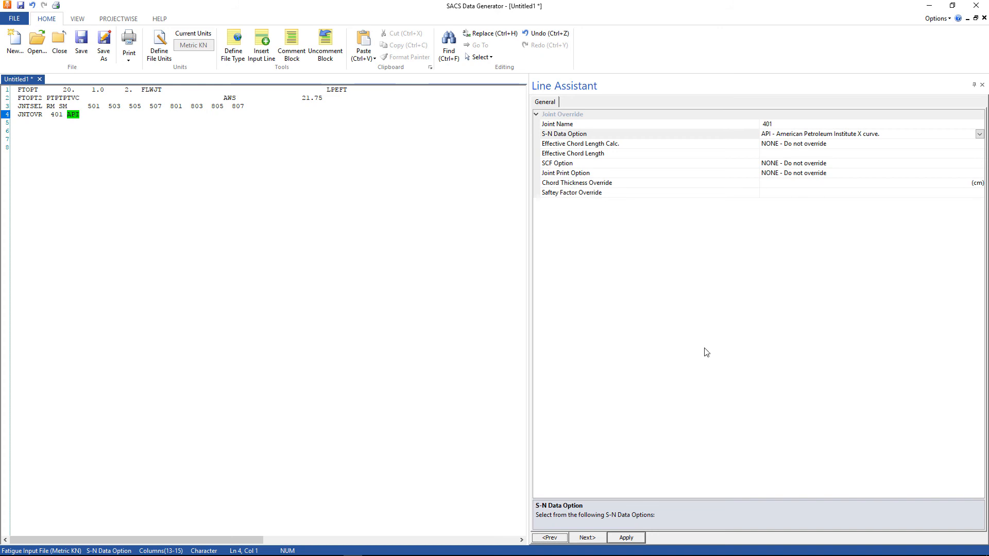
pyautogui.click(623, 542)
pyautogui.click(96, 111)
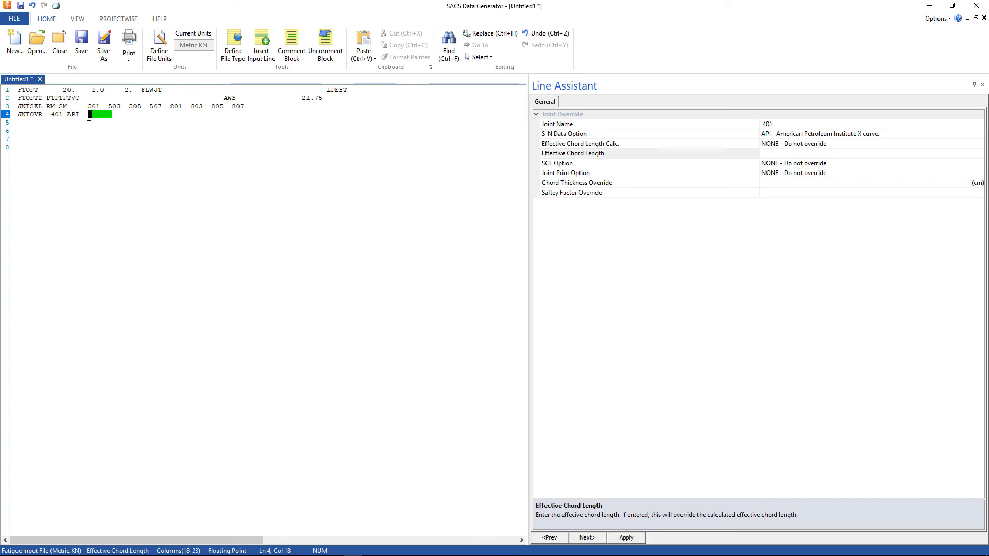
pyautogui.press('Return')
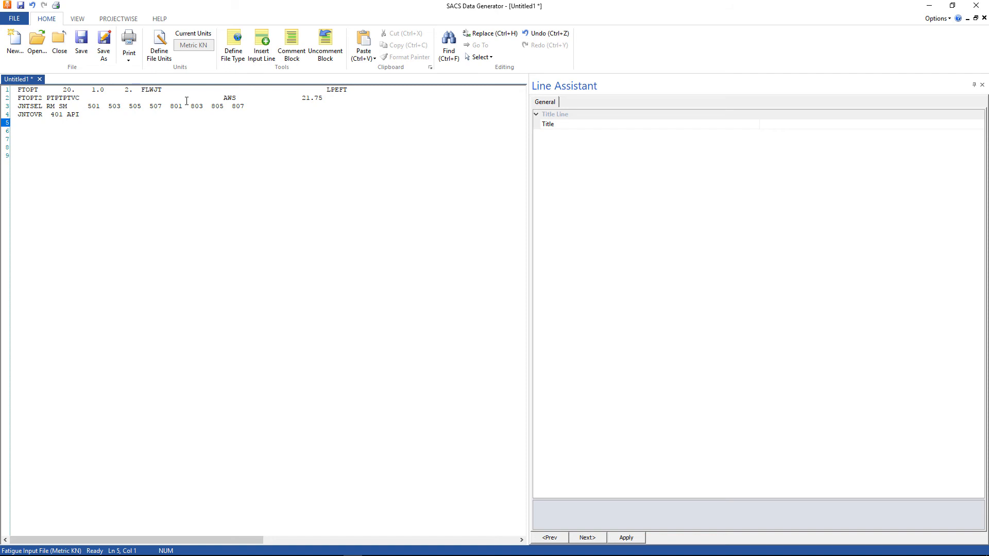
# Insert a GRPSEL (Group Selection) line below the JNTOVR line
pyautogui.click(262, 61)
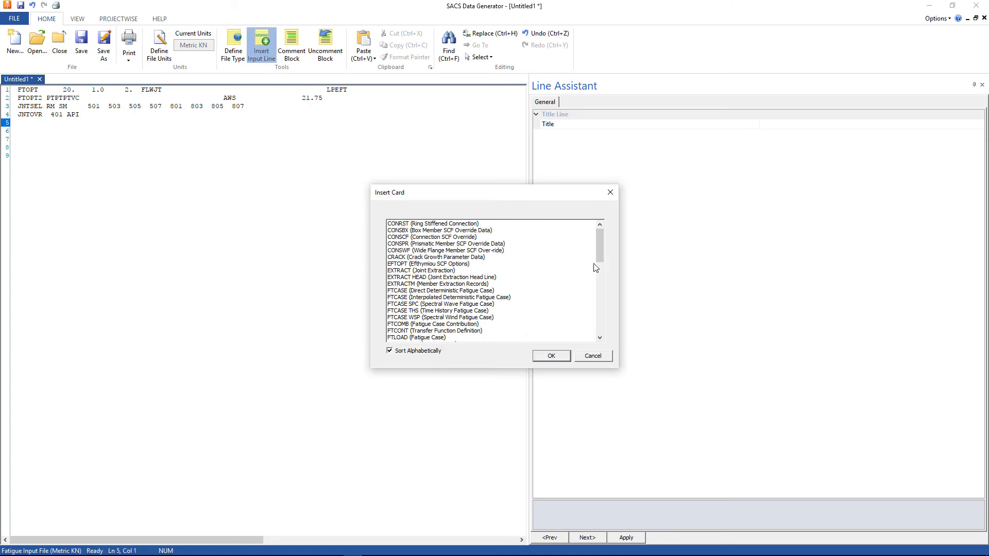
pyautogui.moveTo(601, 257); pyautogui.dragTo(601, 277)
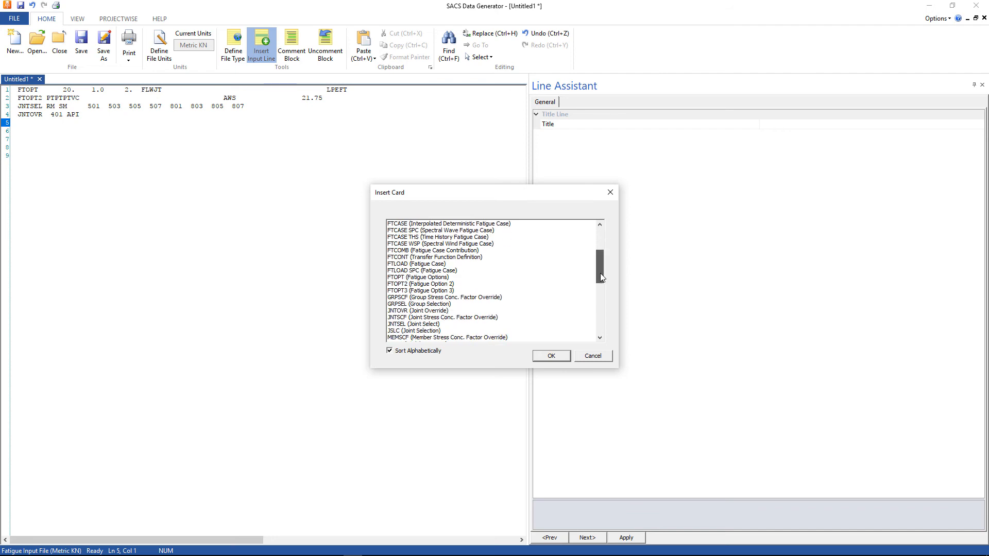
pyautogui.click(406, 305)
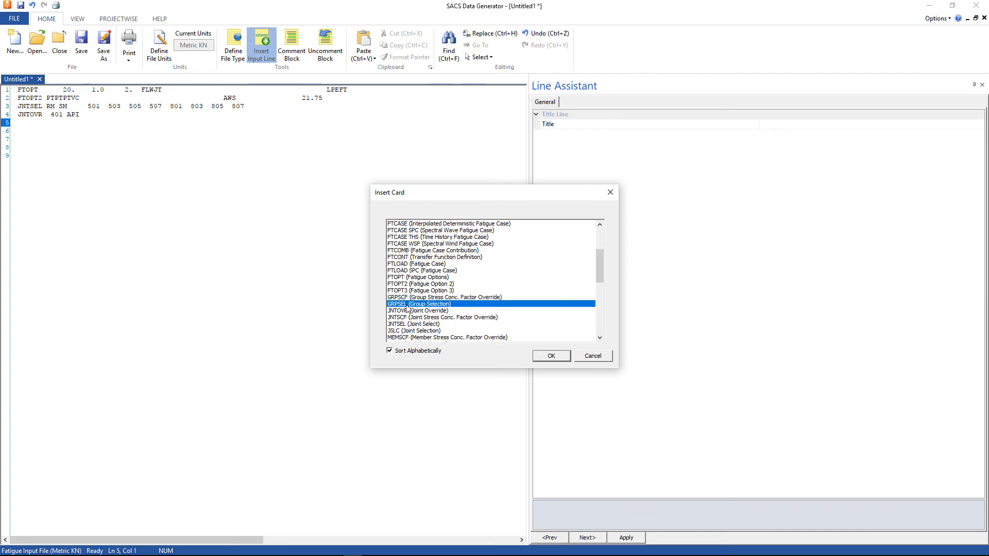
pyautogui.click(549, 356)
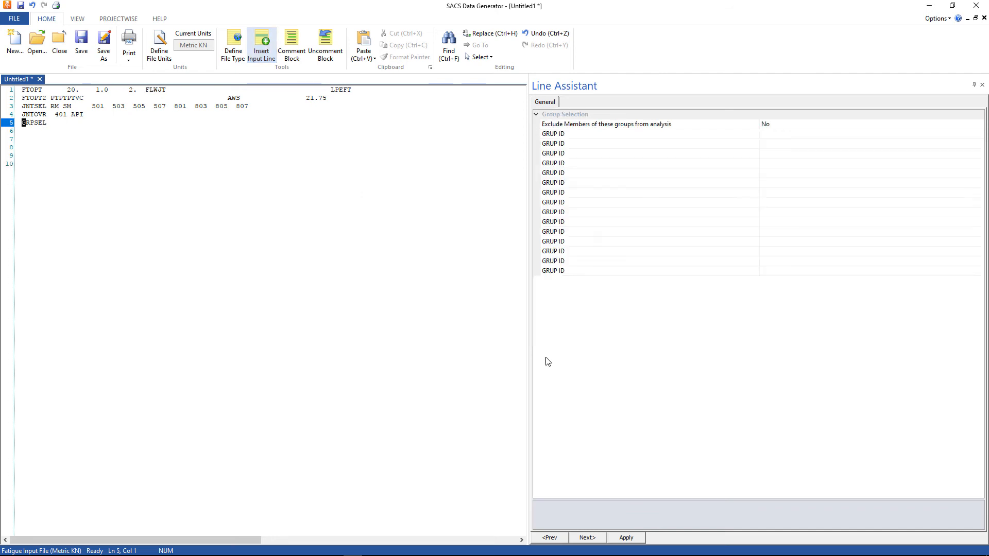
# On the GRPSEL line, set the exclusion of group members from analysis to Yes and enter PL1 and PL2 as the first two group IDs
pyautogui.click(786, 125)
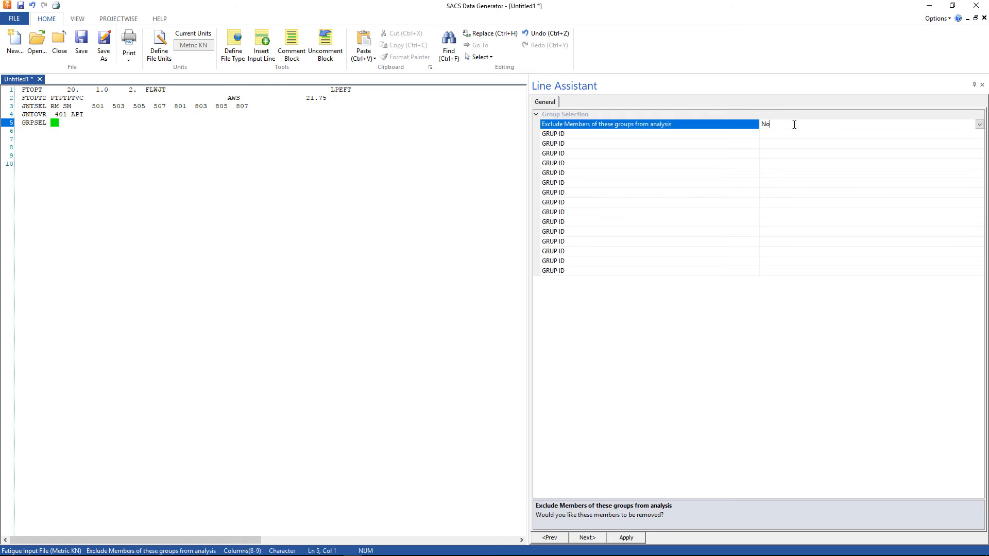
pyautogui.click(980, 126)
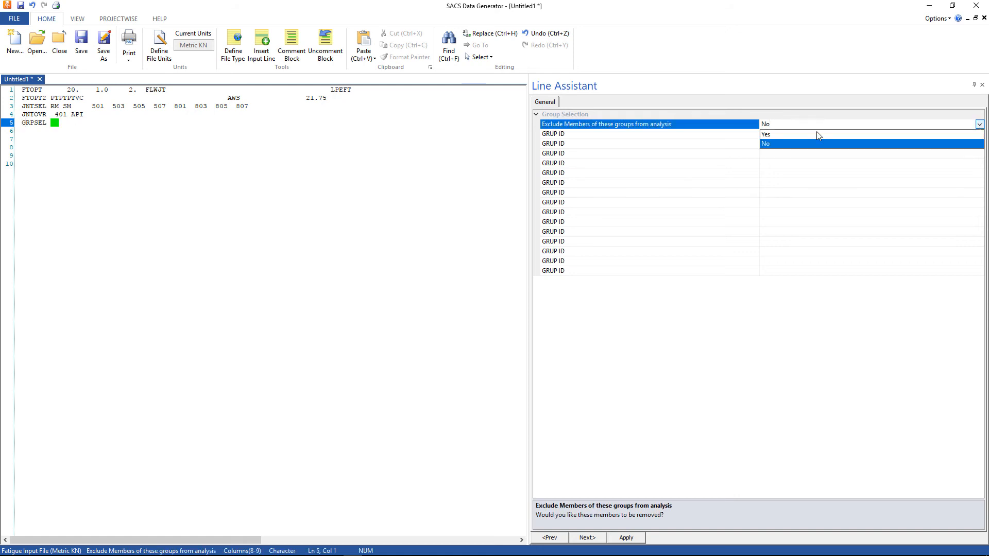
pyautogui.click(777, 136)
pyautogui.click(774, 133)
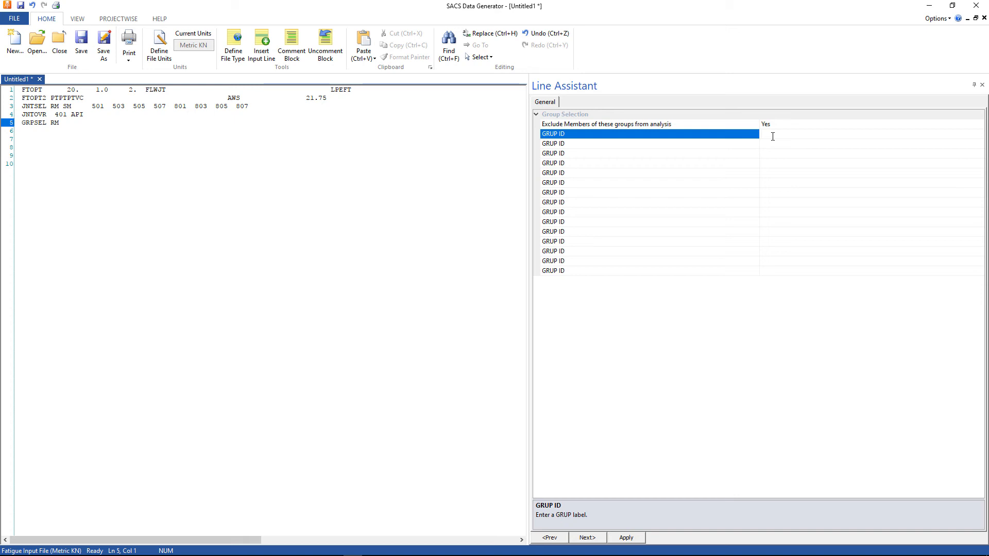
pyautogui.write('PL1')
pyautogui.press('Return')
pyautogui.write('PL2')
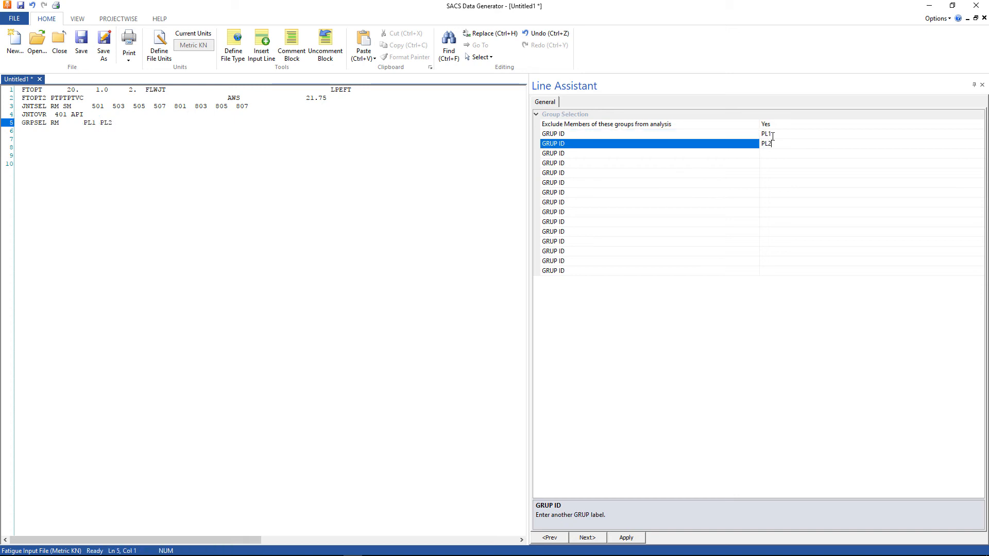
# Enter PL3, PL4 and W.B as the third to fifth group IDs and start a new line below GRPSEL
pyautogui.press('Return')
pyautogui.write('PL3')
pyautogui.press('Return')
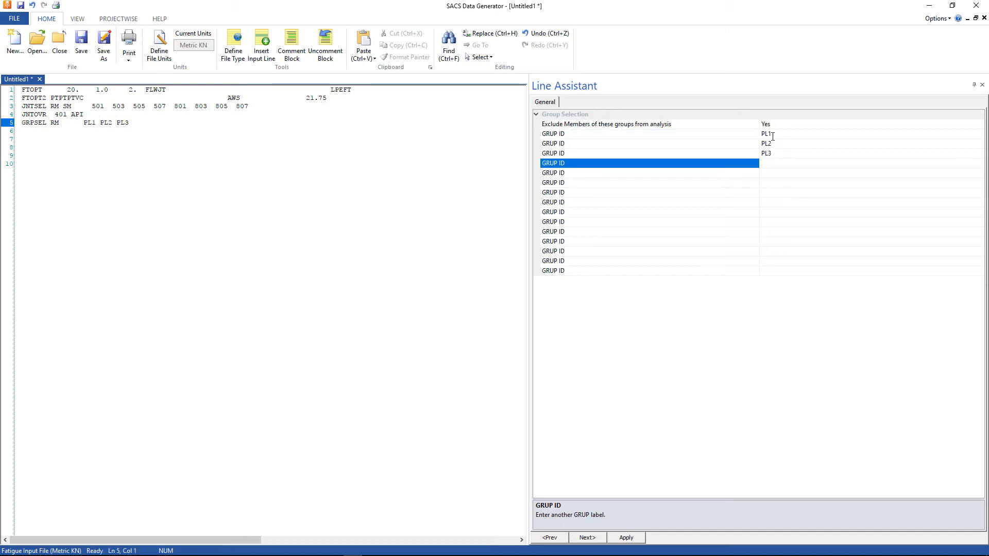
pyautogui.write('PL4')
pyautogui.press('Return')
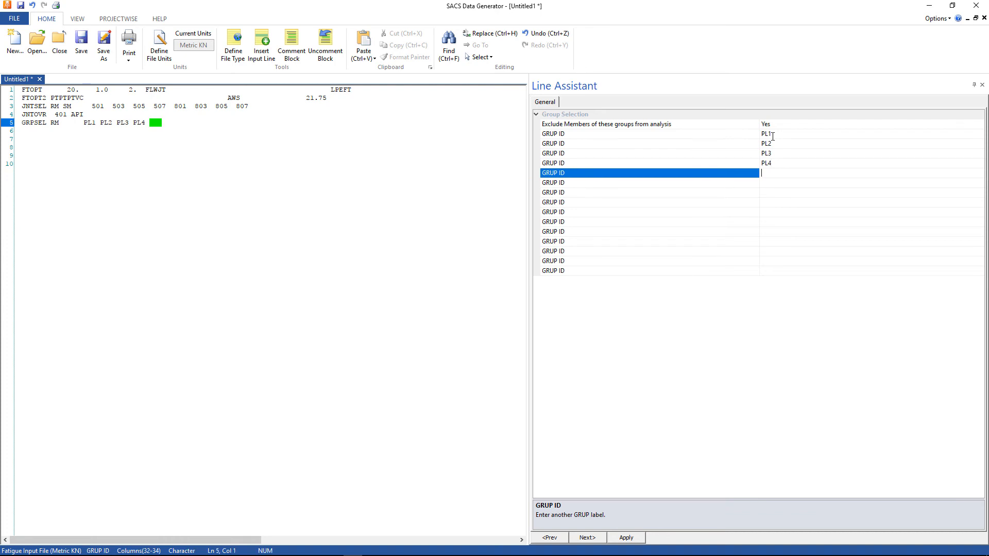
pyautogui.write('W.B')
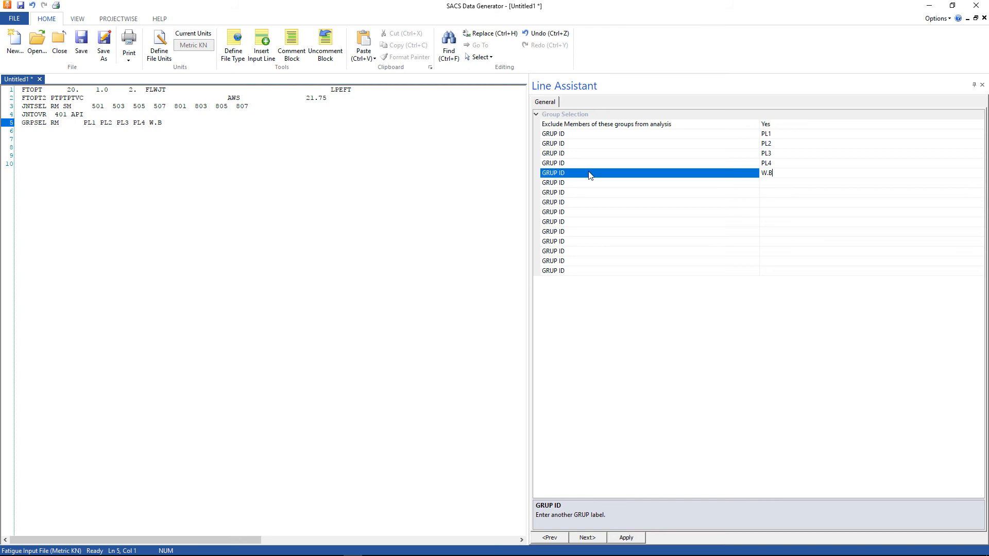
pyautogui.click(166, 124)
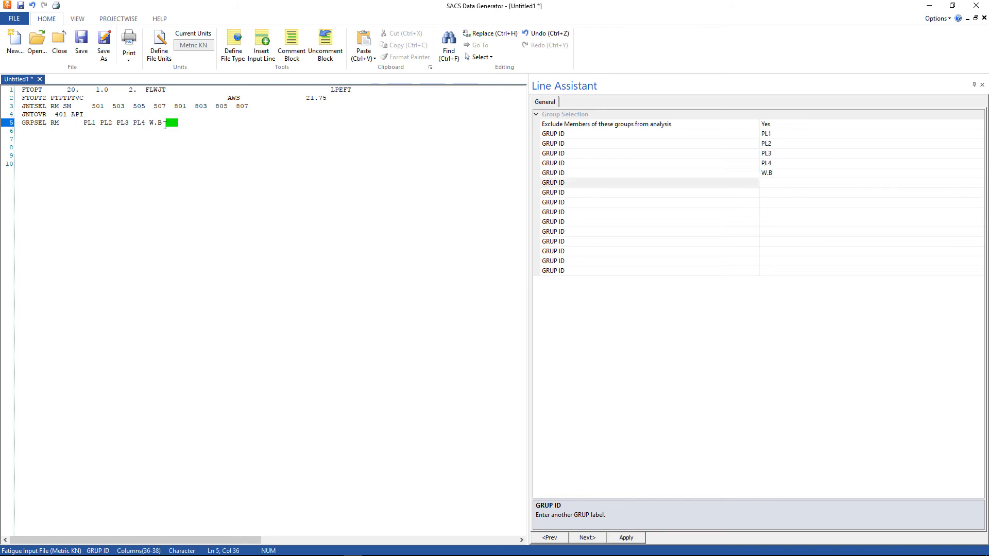
pyautogui.press('Return')
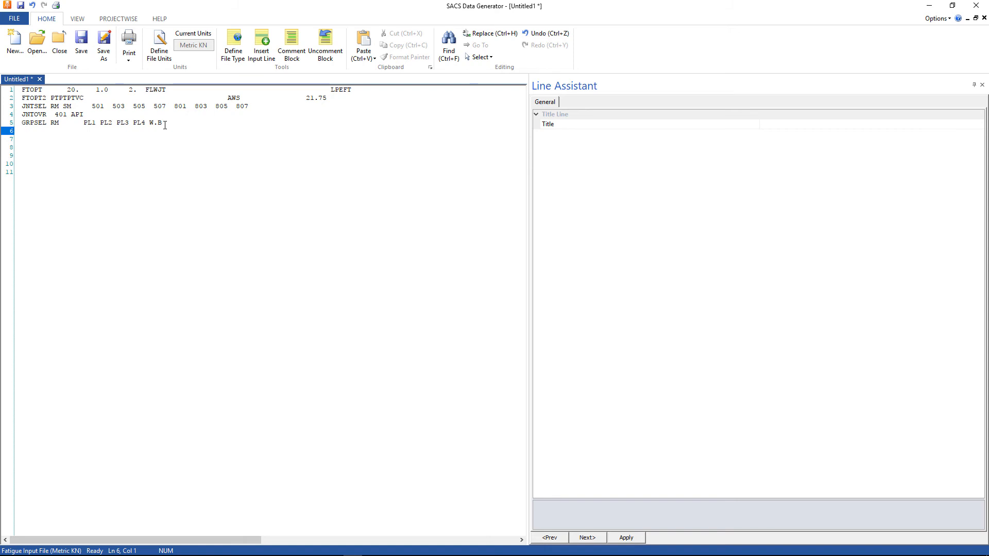
# Insert an SCFSEL (SCF Selection) line below the GRPSEL line
pyautogui.click(260, 56)
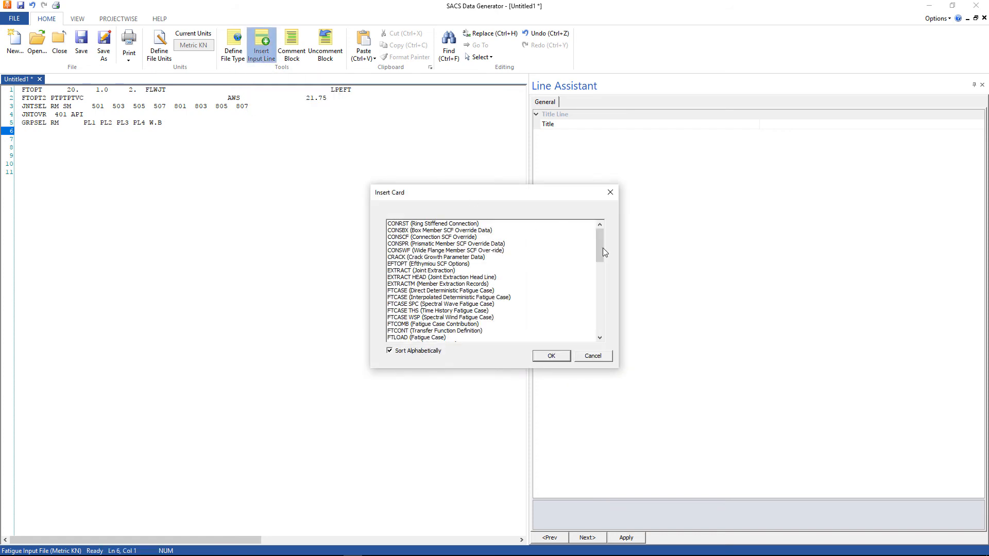
pyautogui.moveTo(601, 251); pyautogui.dragTo(598, 299)
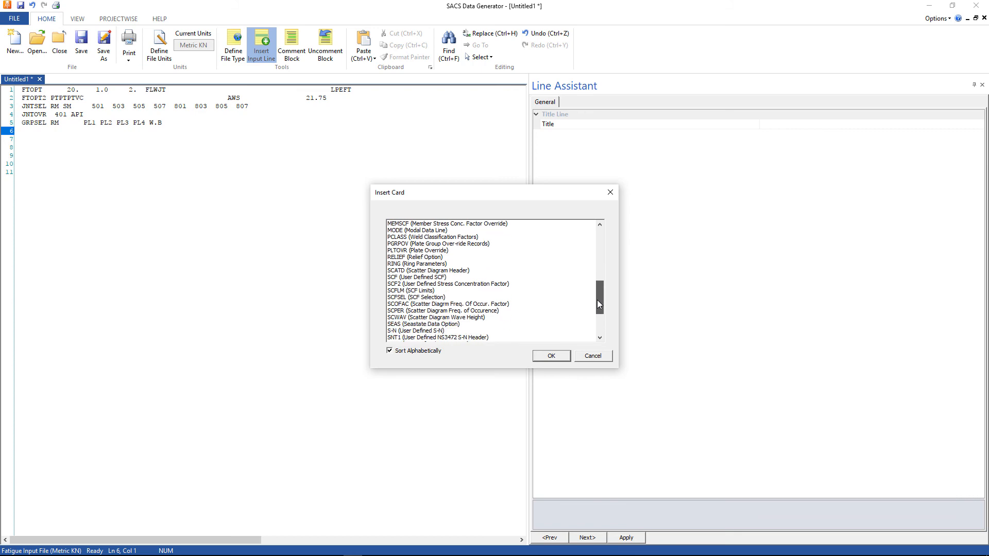
pyautogui.click(441, 298)
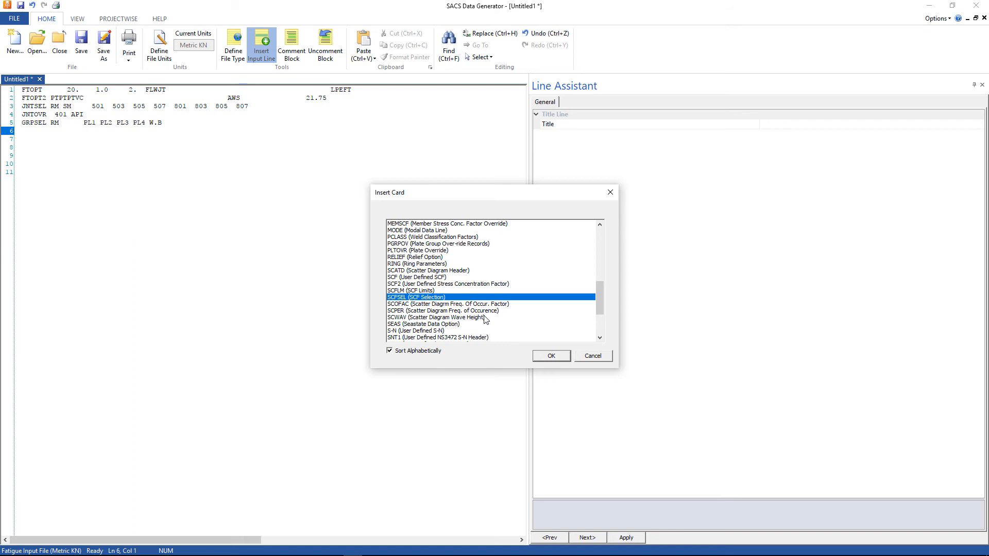
pyautogui.click(551, 357)
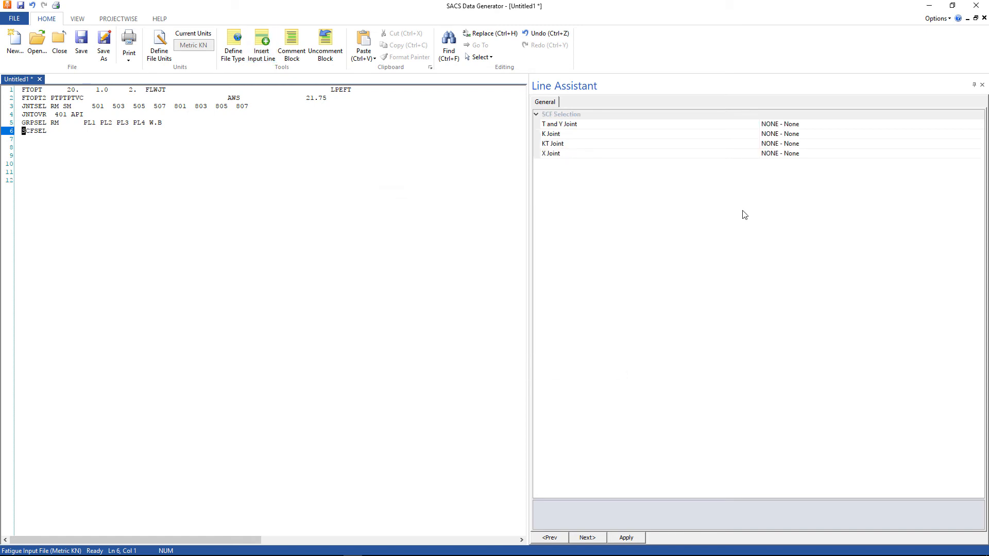
# Set the X Joint SCF method to MSH - SCF's suggested by Marshall and start a new line below SCFSEL
pyautogui.click(828, 154)
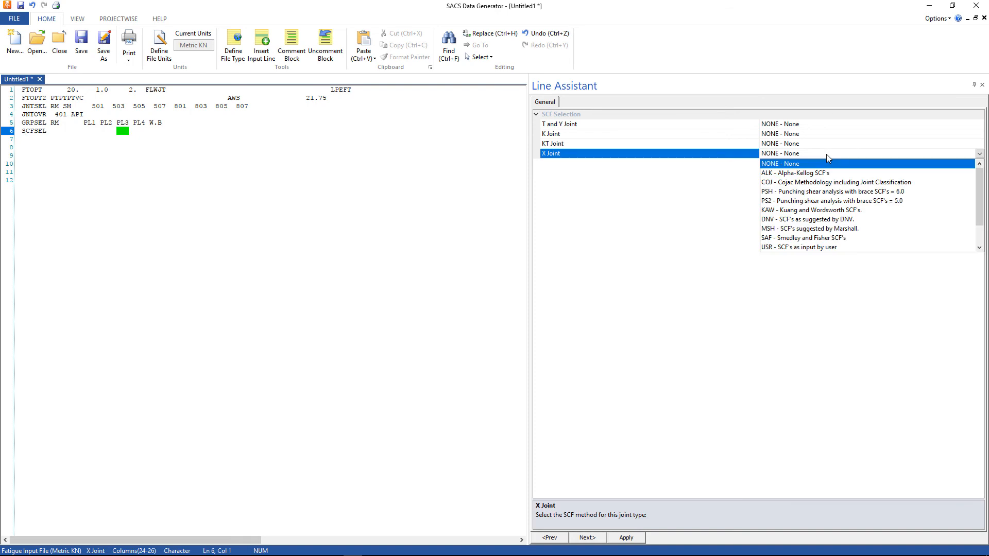
pyautogui.click(815, 229)
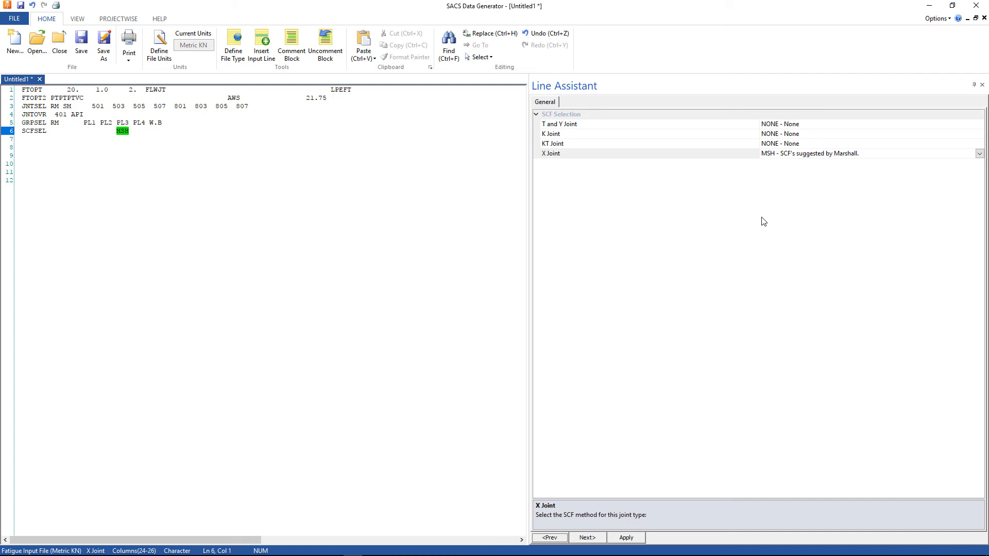
pyautogui.click(133, 129)
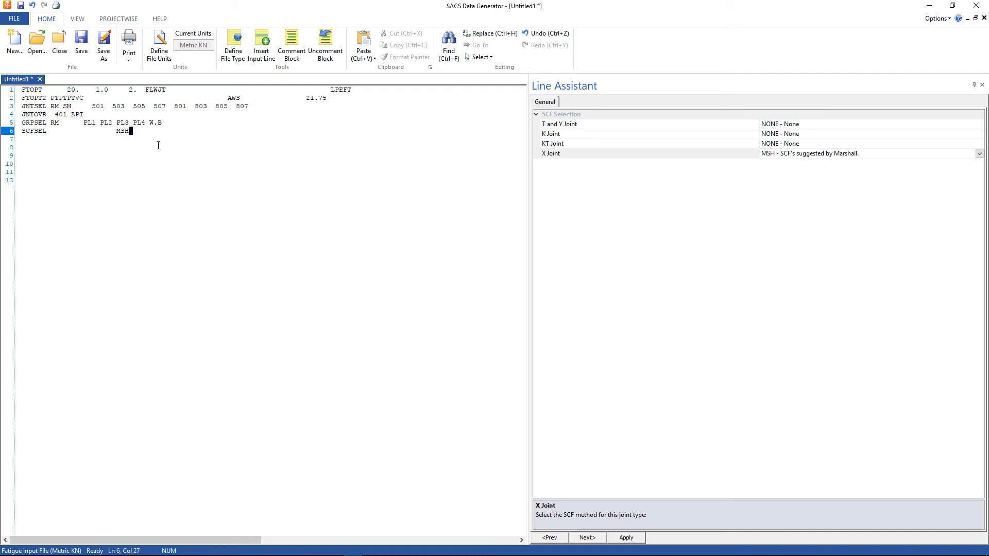
pyautogui.press('Return')
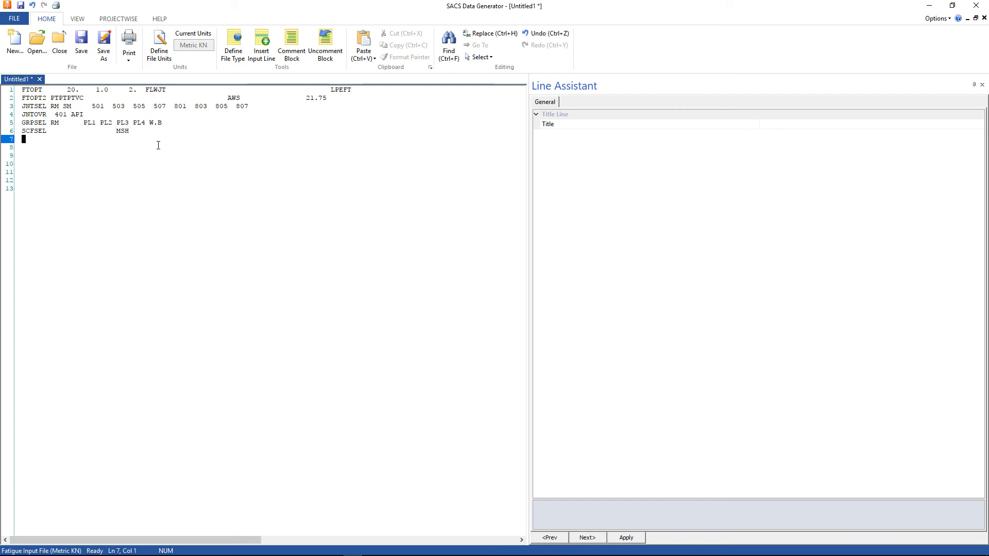
# Insert a RELIEF (Relief Option) line below the SCFSEL line
pyautogui.click(262, 46)
pyautogui.scroll(-10, 600, 273)
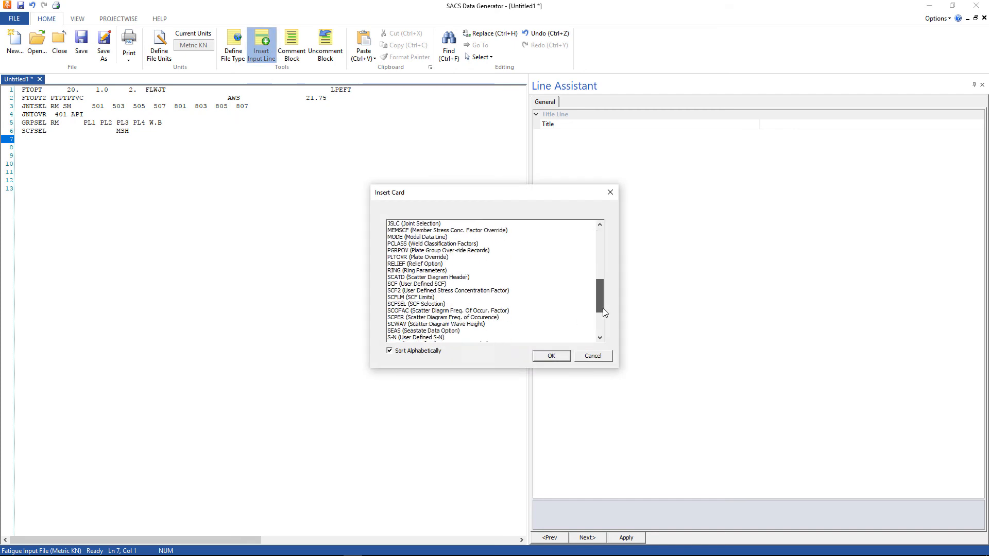
pyautogui.moveTo(605, 313); pyautogui.dragTo(603, 309)
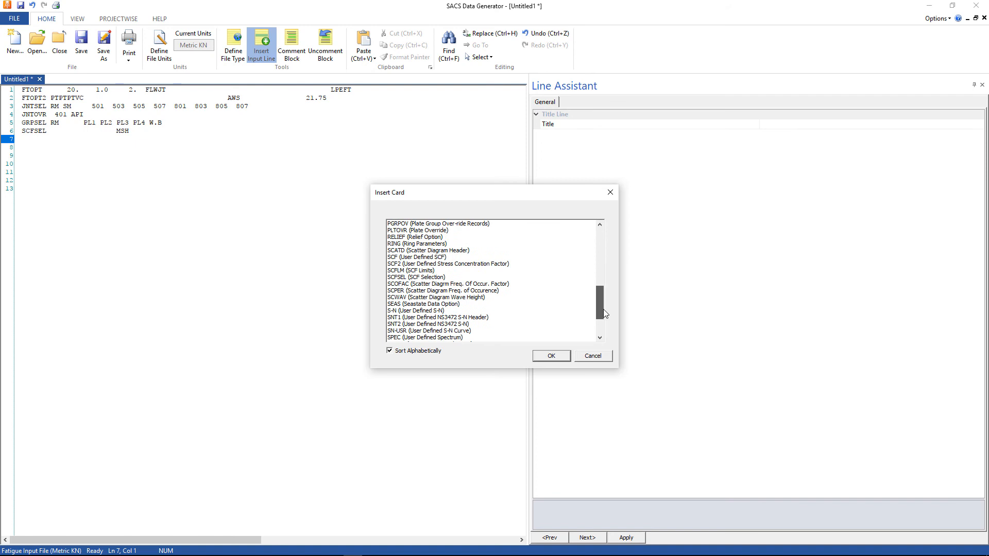
pyautogui.click(403, 237)
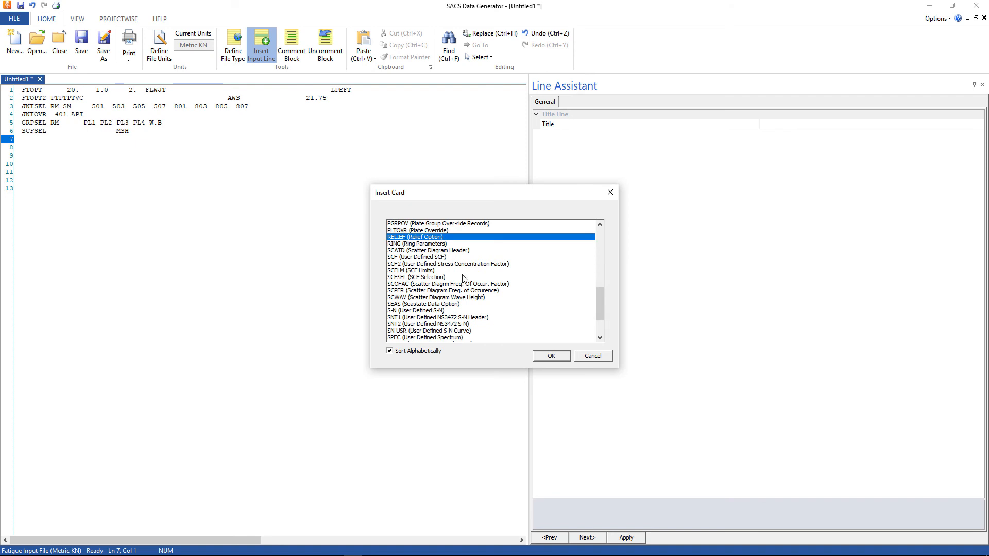
pyautogui.click(550, 357)
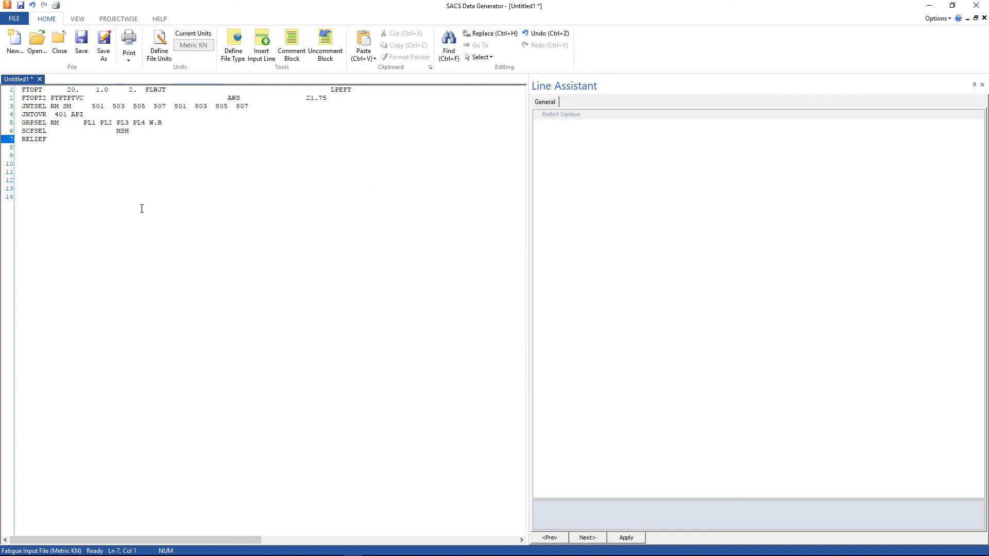
# Insert a SEAS (Seastate Data Option) line below the RELIEF line
pyautogui.click(23, 148)
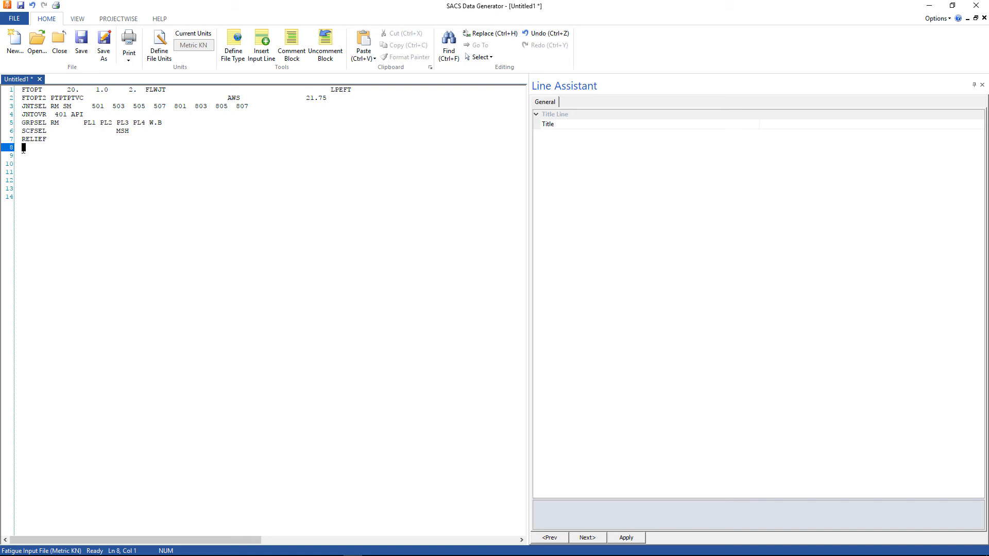
pyautogui.click(260, 52)
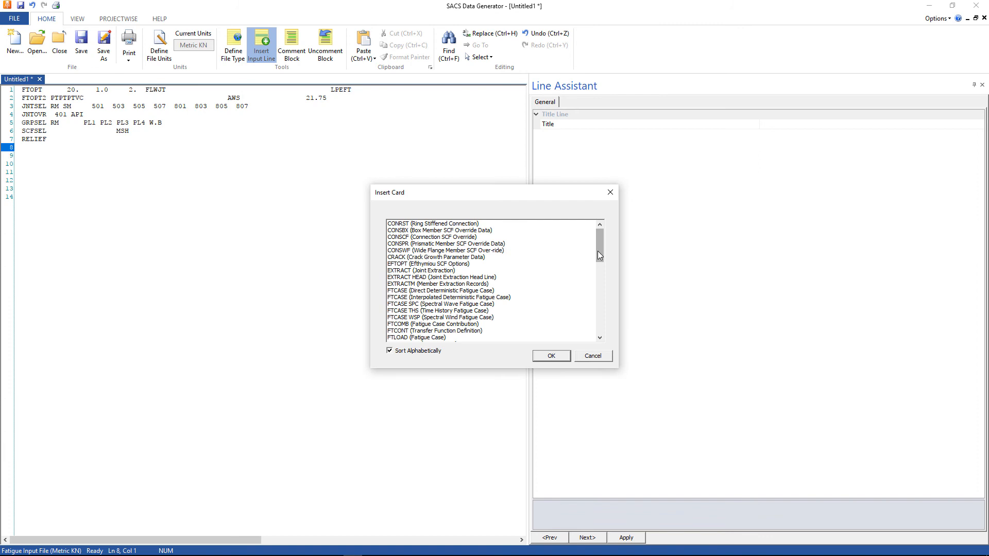
pyautogui.moveTo(600, 252); pyautogui.dragTo(601, 307)
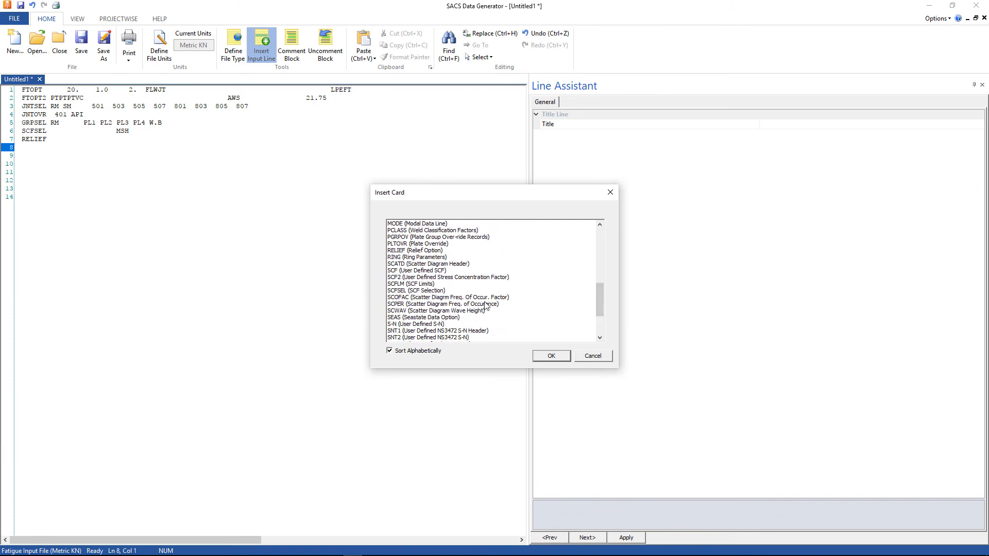
pyautogui.click(442, 317)
pyautogui.click(561, 355)
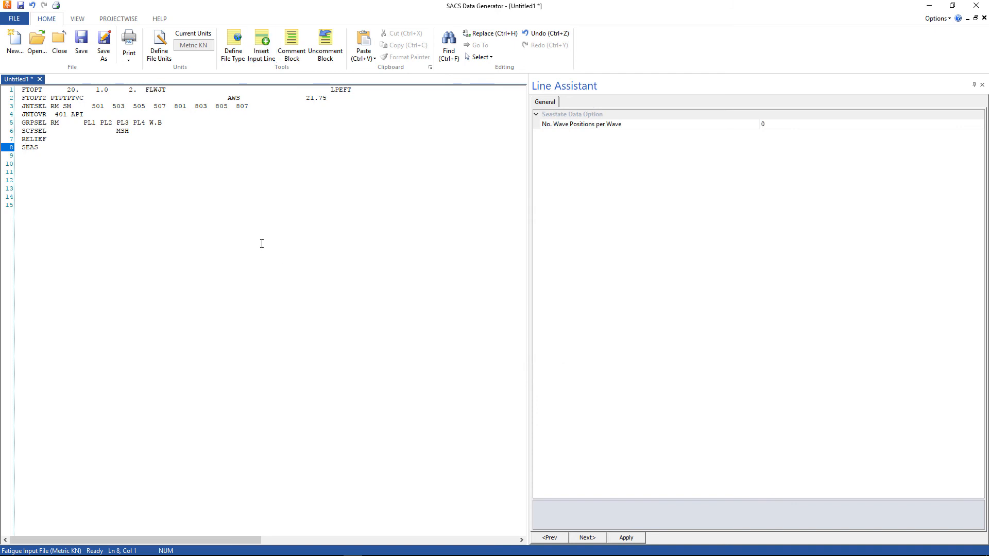
# Insert an FTCASE SPC (Spectral Wave Fatigue Case) line below the SEAS line
pyautogui.click(23, 155)
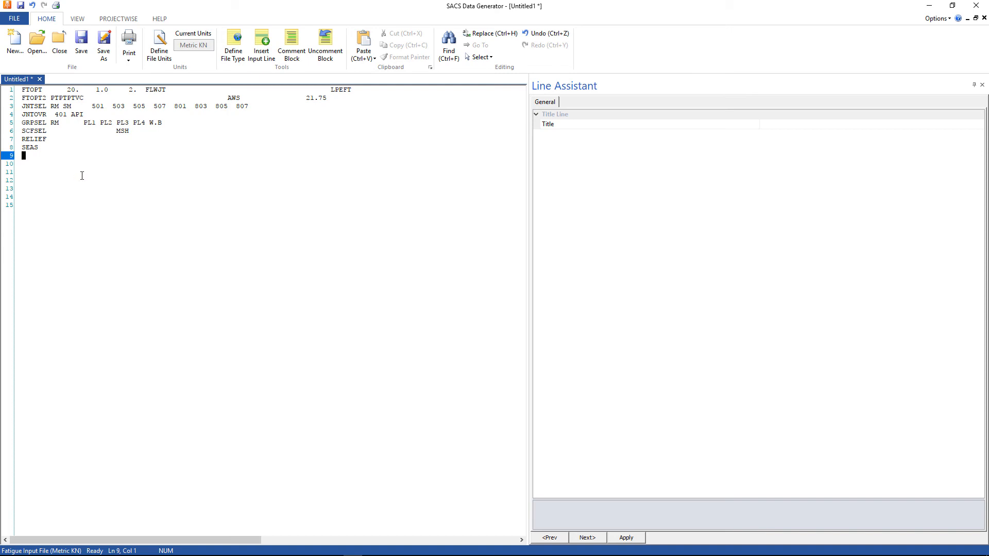
pyautogui.click(262, 58)
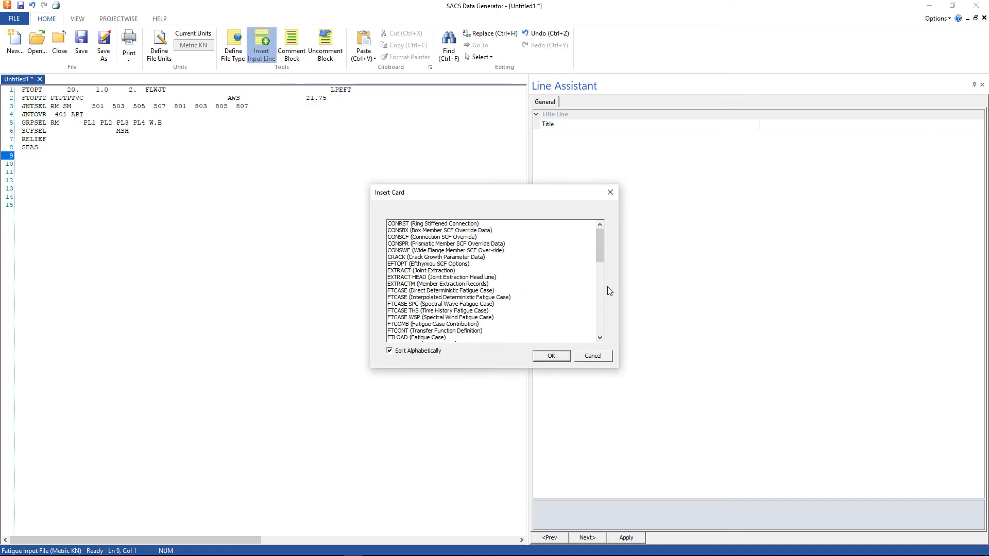
pyautogui.click(399, 305)
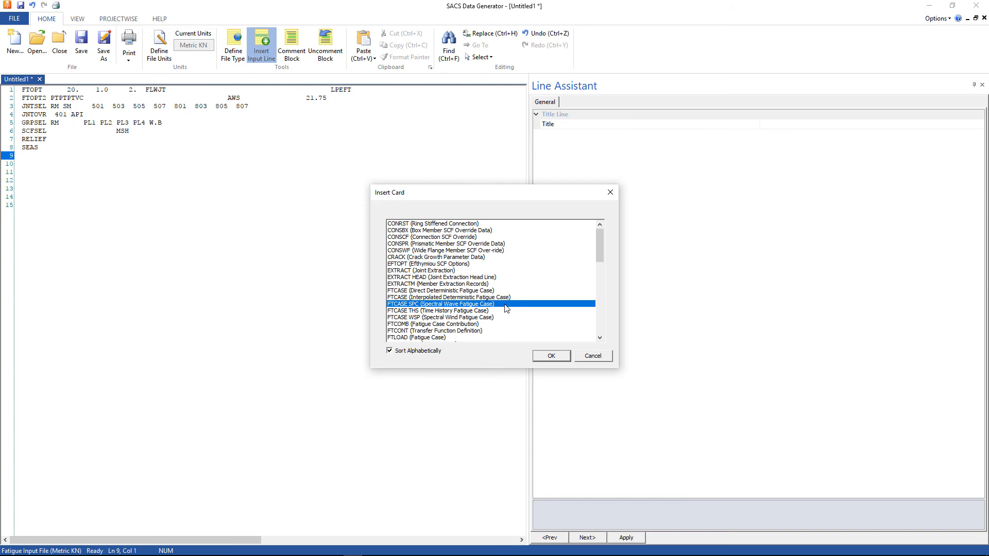
pyautogui.click(557, 358)
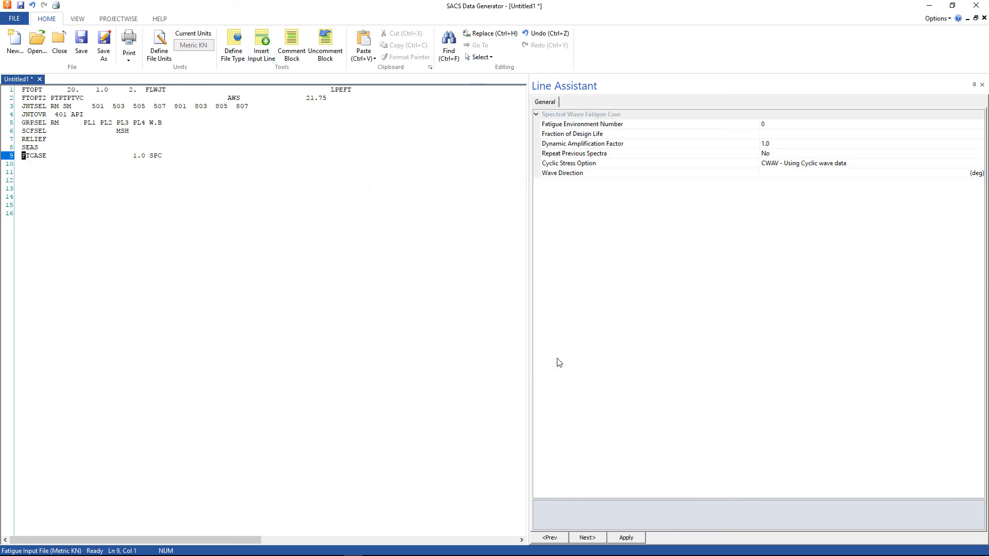
# Set the fatigue case's Fatigue Environment Number to 1 and its Fraction of Design Life to 0.47
pyautogui.click(766, 125)
pyautogui.write('1')
pyautogui.press('Return')
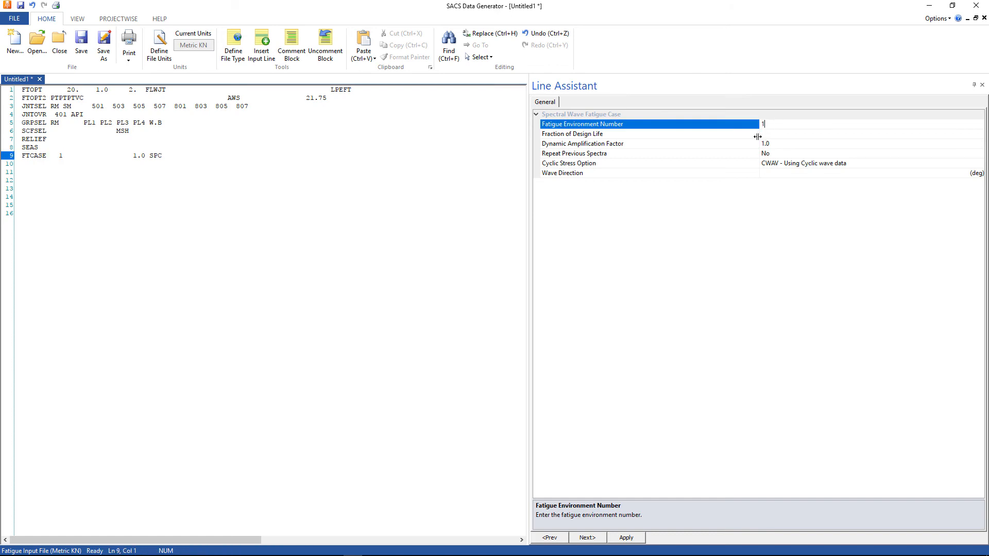
pyautogui.click(767, 134)
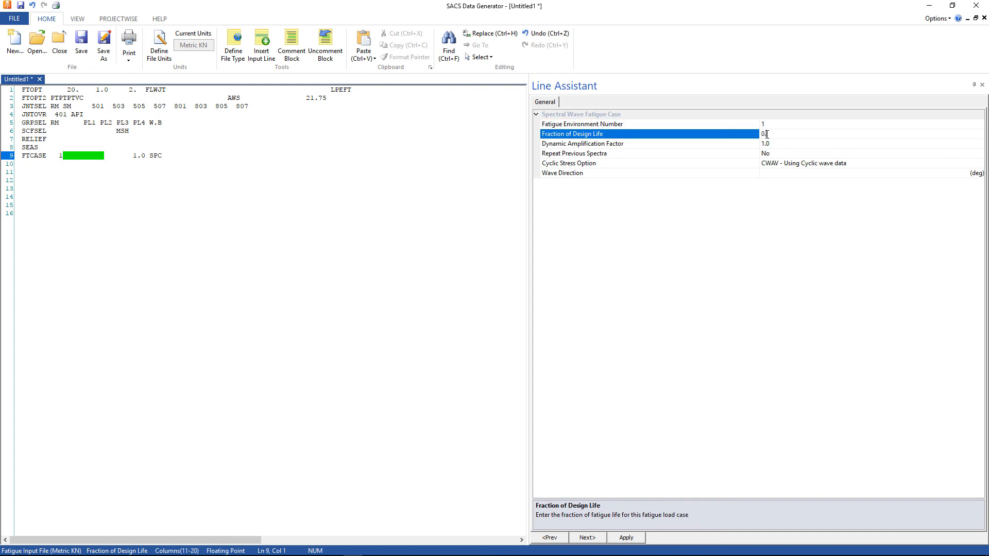
pyautogui.write('0.47')
pyautogui.press('Return')
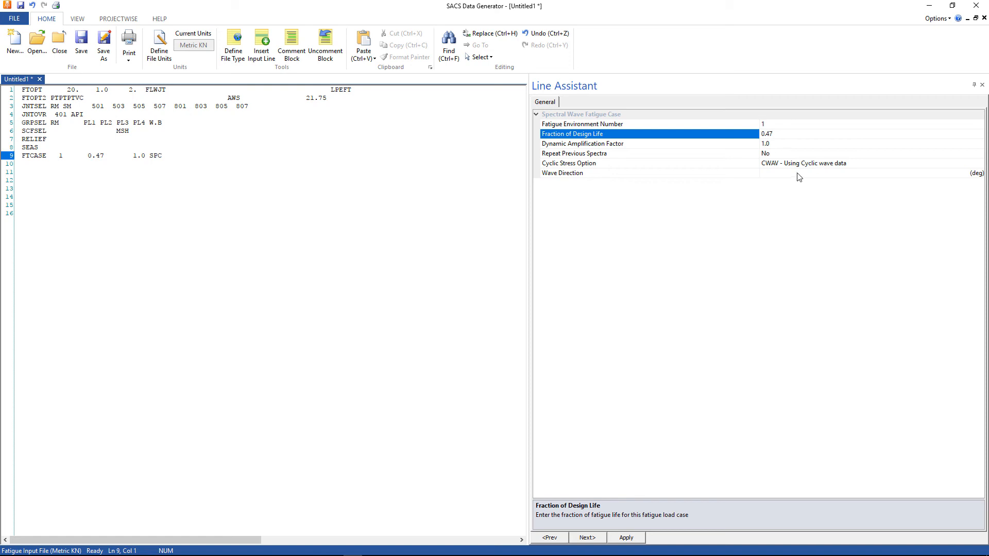
# Try to set the fatigue case's Wave Direction to 0.0 degrees and apply the line
pyautogui.click(784, 175)
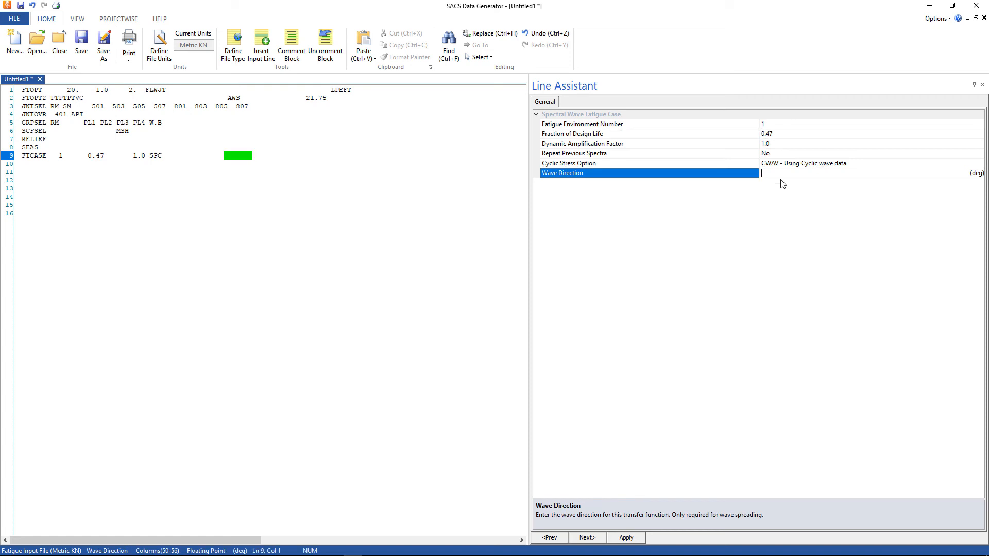
pyautogui.write('0.1')
pyautogui.press('Return')
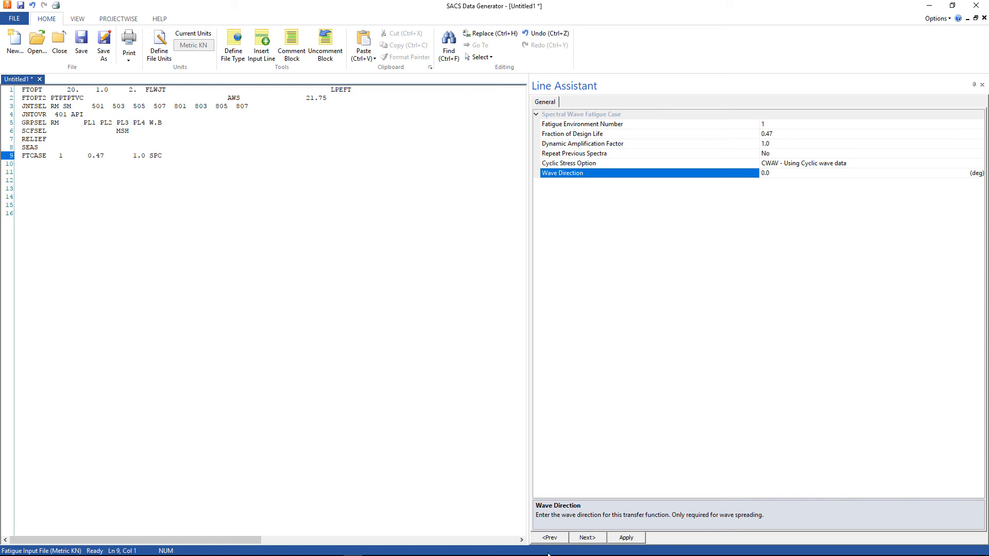
pyautogui.click(634, 537)
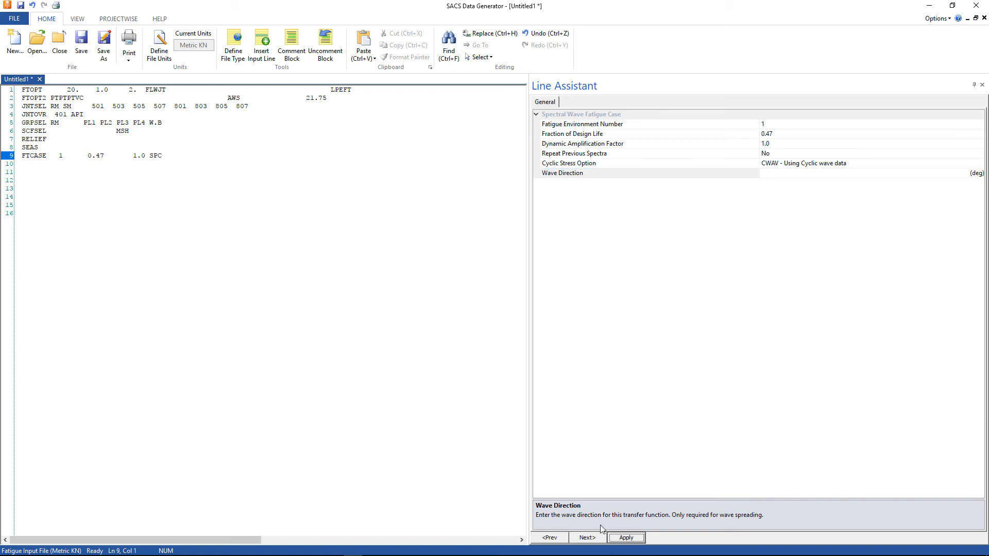
# Insert a SCATD (Scatter Diagram Header) line with its default settings below the FTCASE line
pyautogui.click(23, 164)
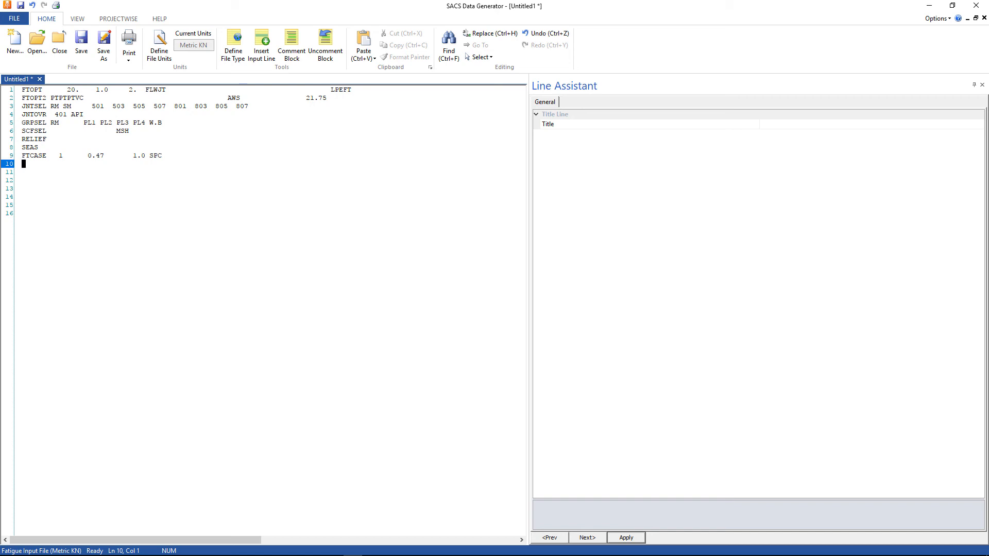
pyautogui.click(263, 59)
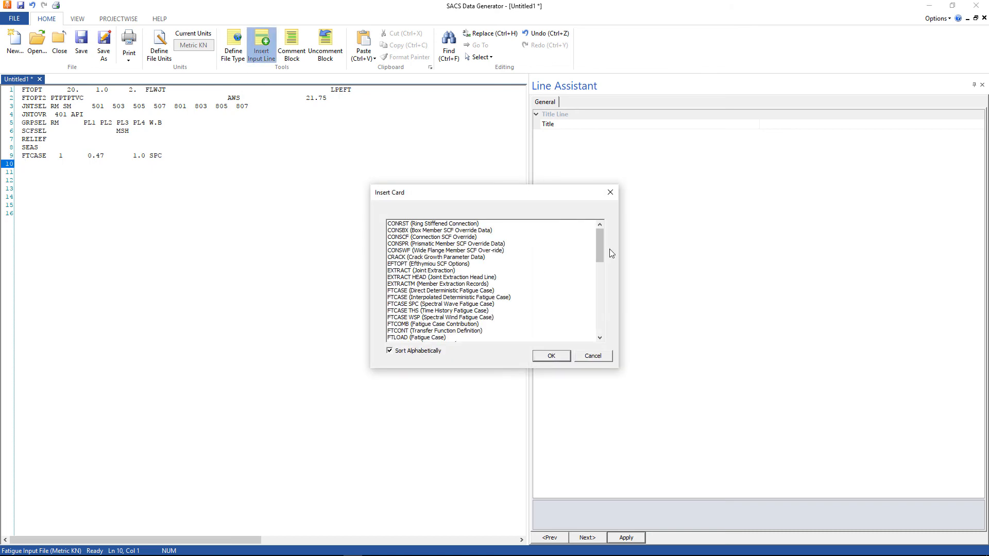
pyautogui.moveTo(602, 247); pyautogui.dragTo(594, 304)
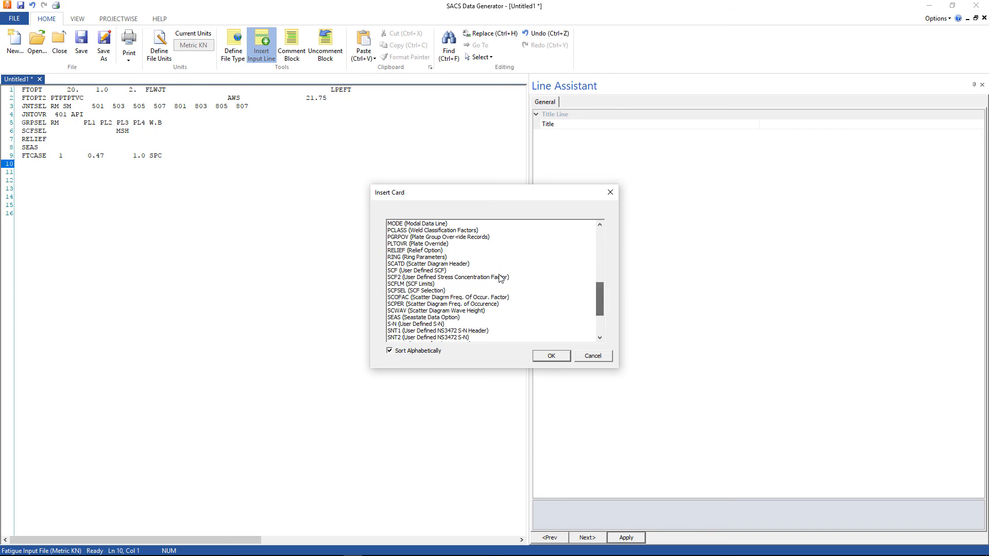
pyautogui.click(426, 265)
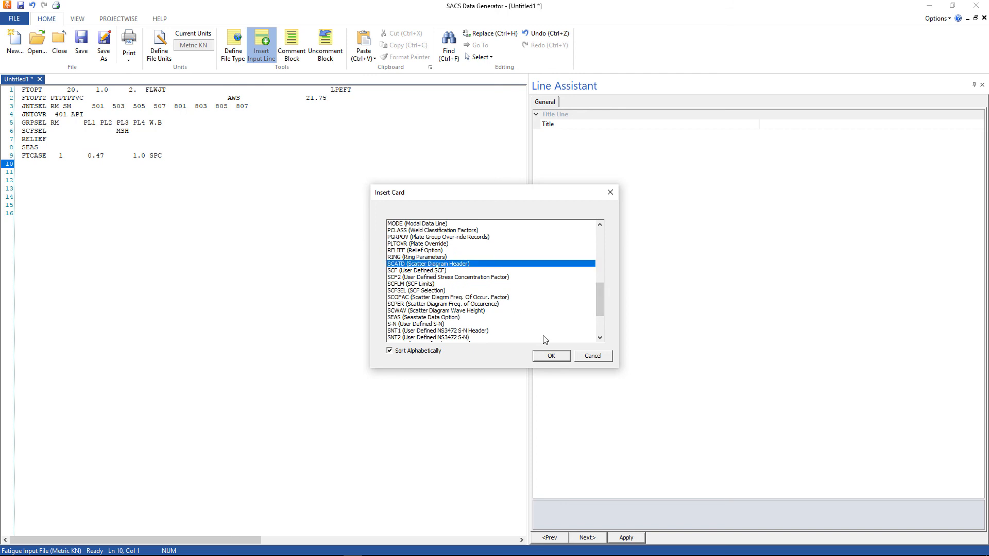
pyautogui.click(550, 356)
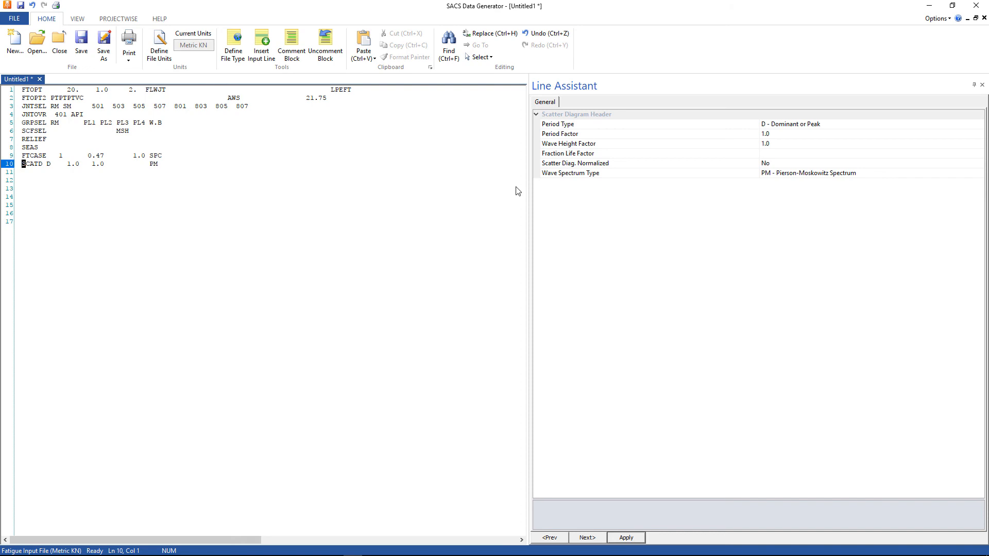
# Insert a SCWAV (Scatter Diagram Wave Height) line below the SCATD line
pyautogui.click(23, 173)
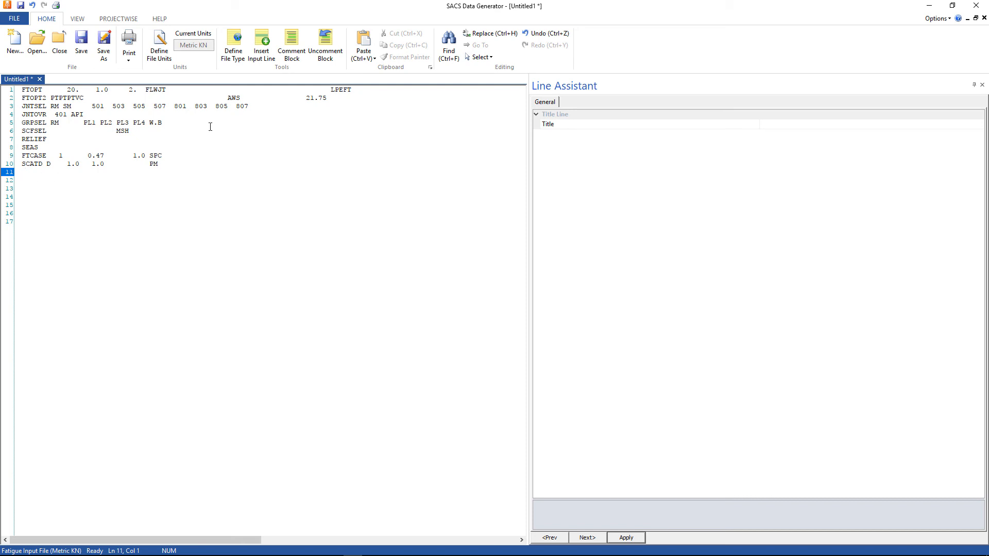
pyautogui.click(268, 52)
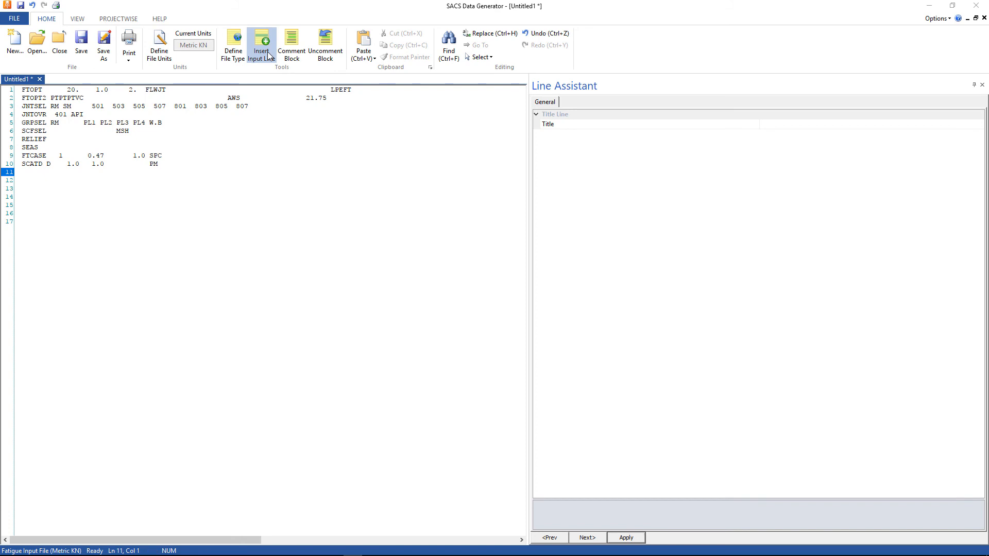
pyautogui.moveTo(602, 249); pyautogui.dragTo(599, 309)
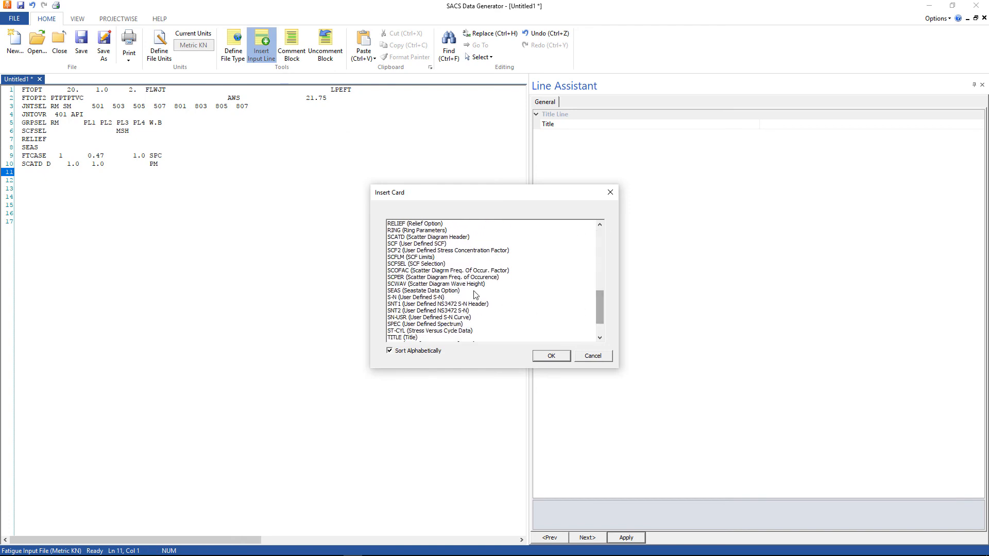
pyautogui.click(497, 286)
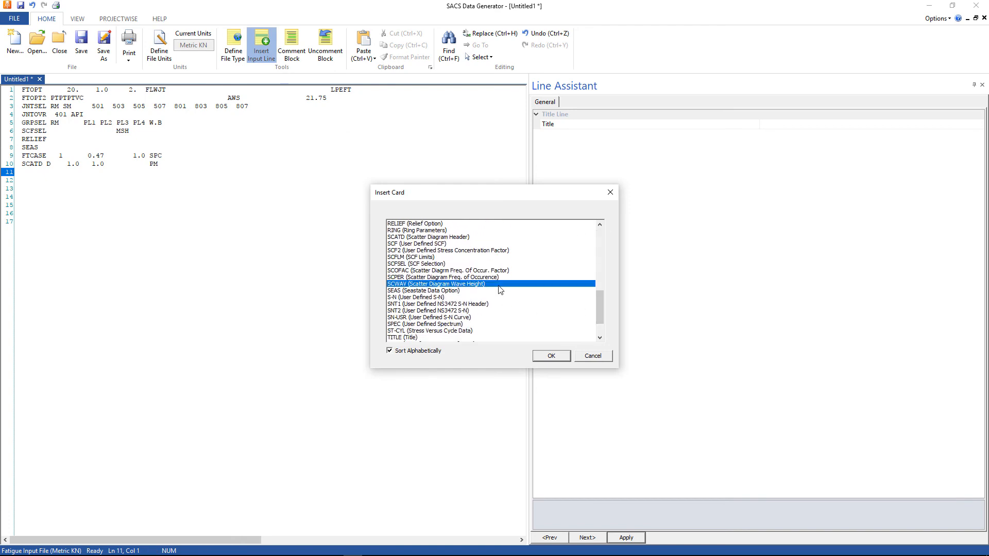
pyautogui.click(551, 356)
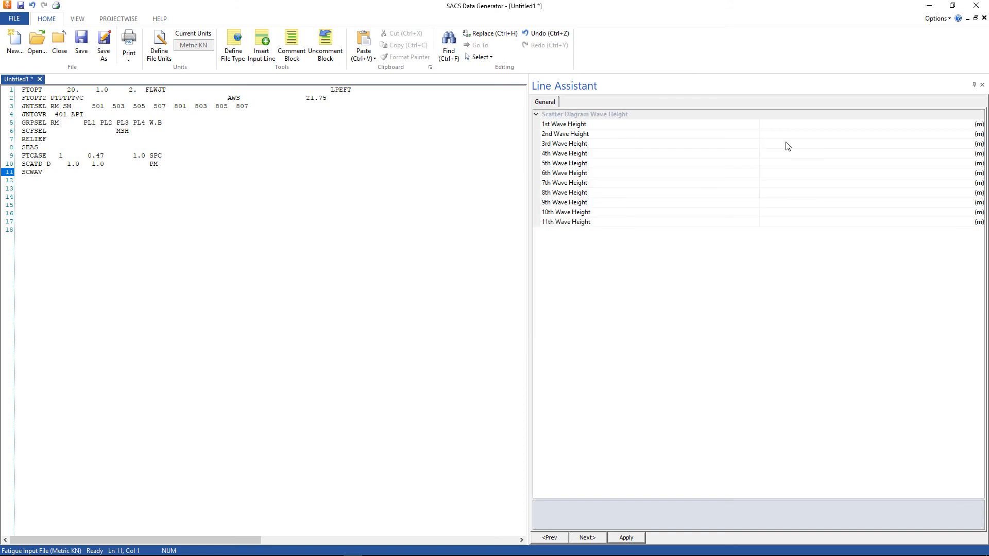
# Set the first three scatter diagram wave heights to 1, 3 and 6 m and apply the line
pyautogui.click(777, 126)
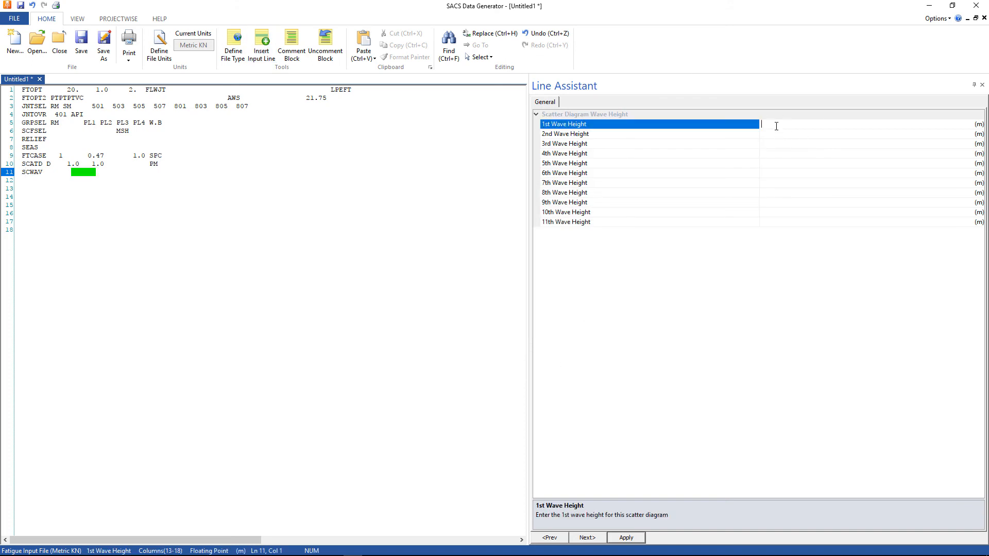
pyautogui.write('1')
pyautogui.press('Return')
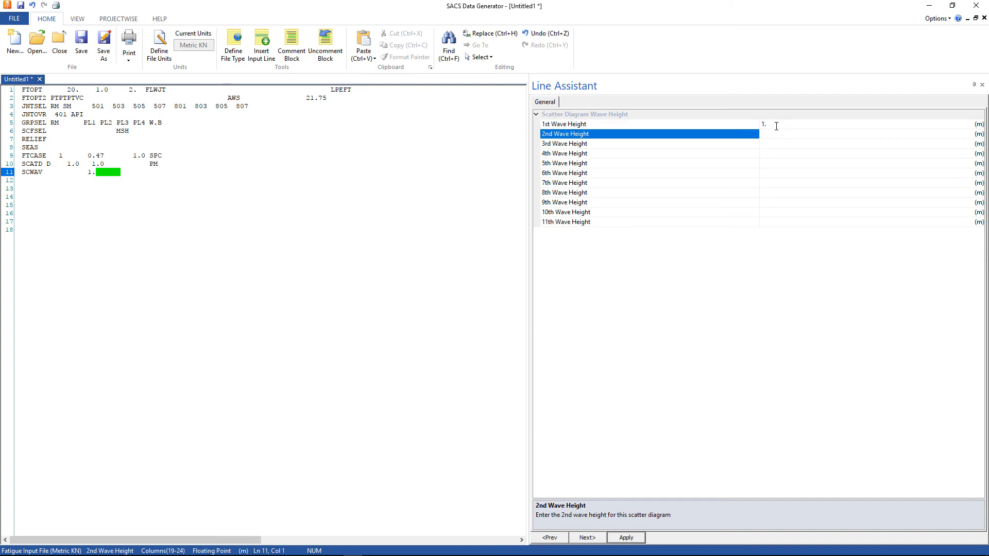
pyautogui.write('3')
pyautogui.press('Return')
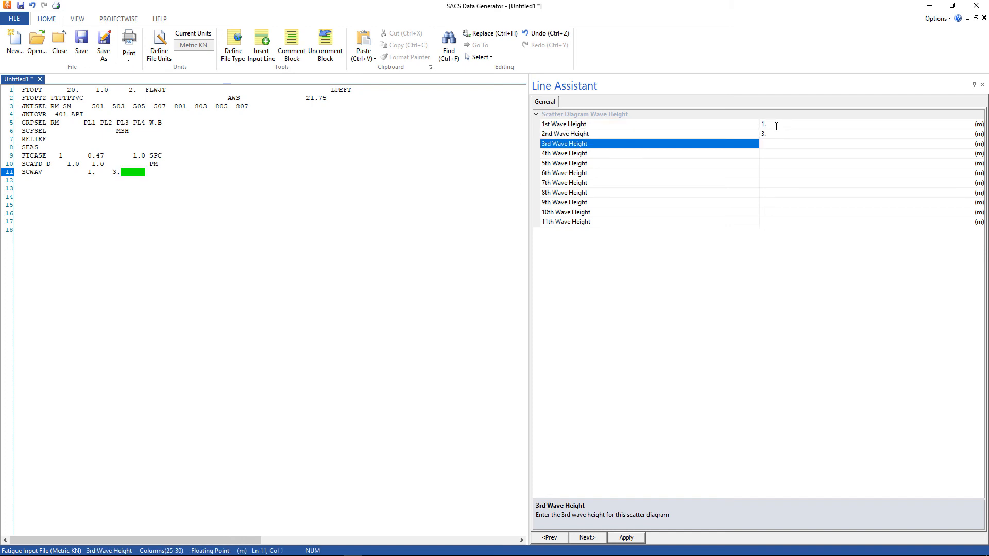
pyautogui.write('6')
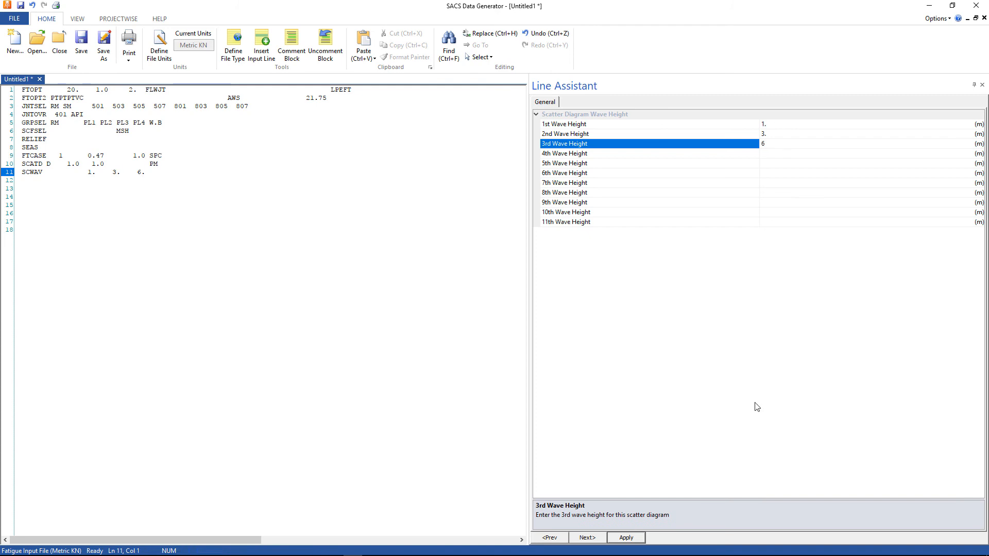
pyautogui.click(626, 537)
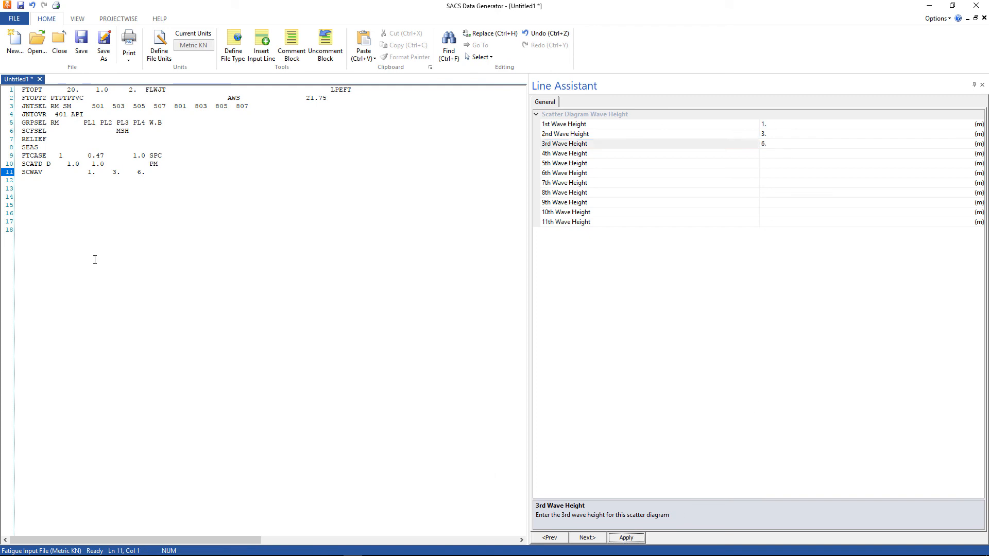
# Insert a SCPER (Scatter Diagram Freq. of Occurence) line below the SCWAV line
pyautogui.click(23, 181)
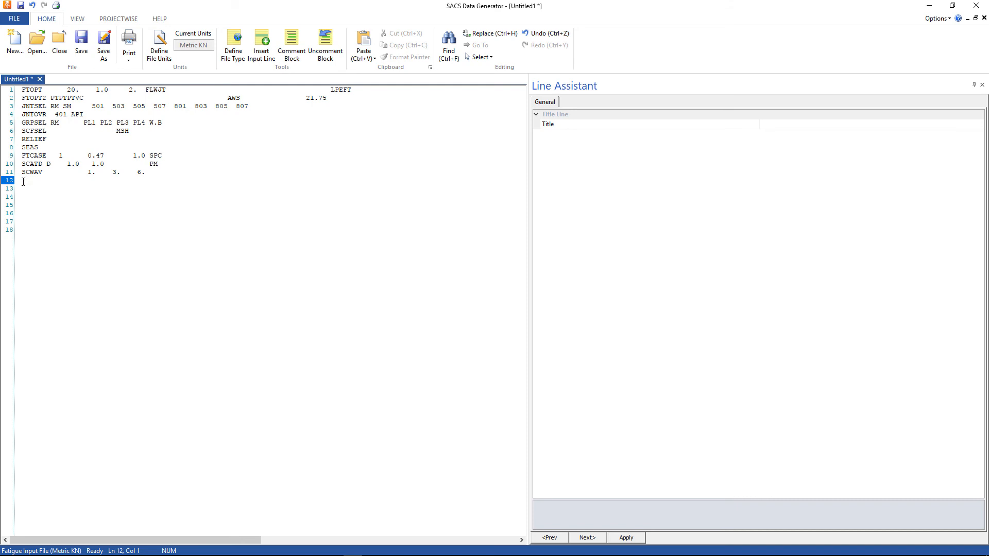
pyautogui.click(261, 45)
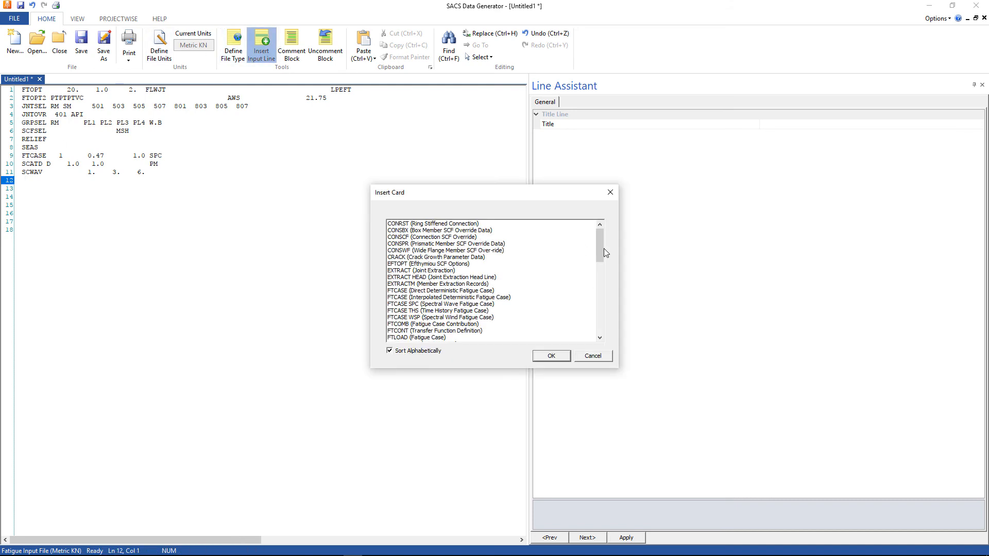
pyautogui.moveTo(601, 252); pyautogui.dragTo(598, 299)
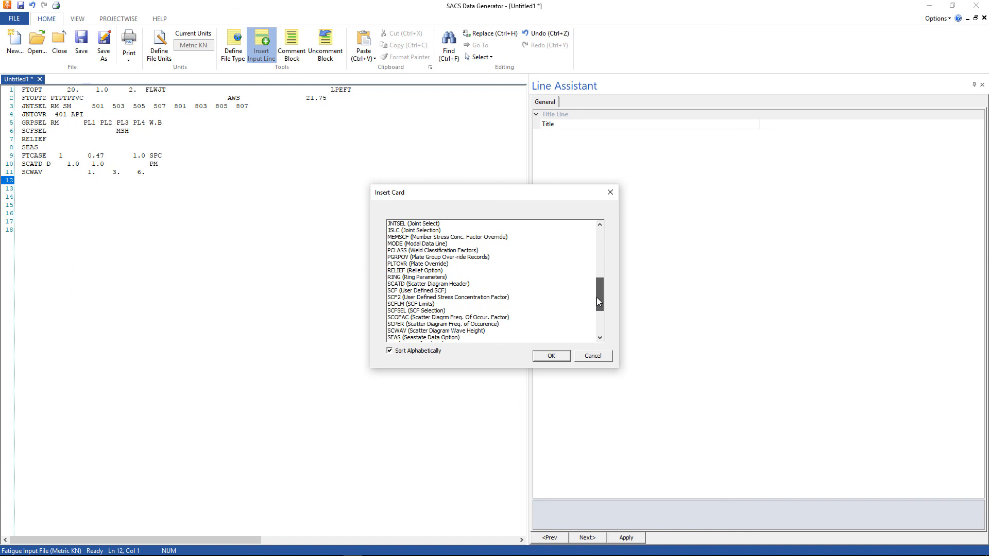
pyautogui.click(429, 326)
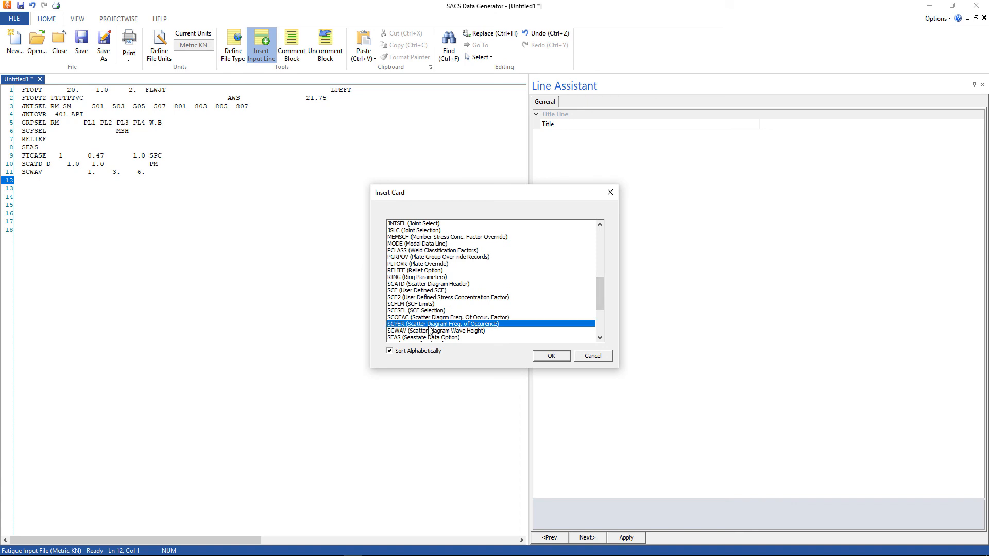
pyautogui.click(550, 357)
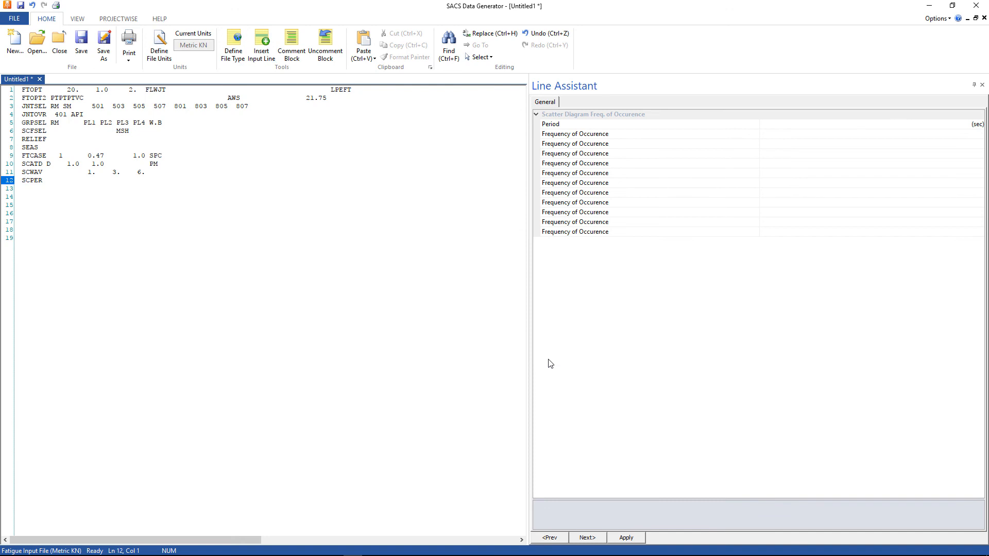
# Set the SCPER line's period to 1.5 s with frequencies of occurrence .15, 0.1 and 0.1
pyautogui.click(781, 123)
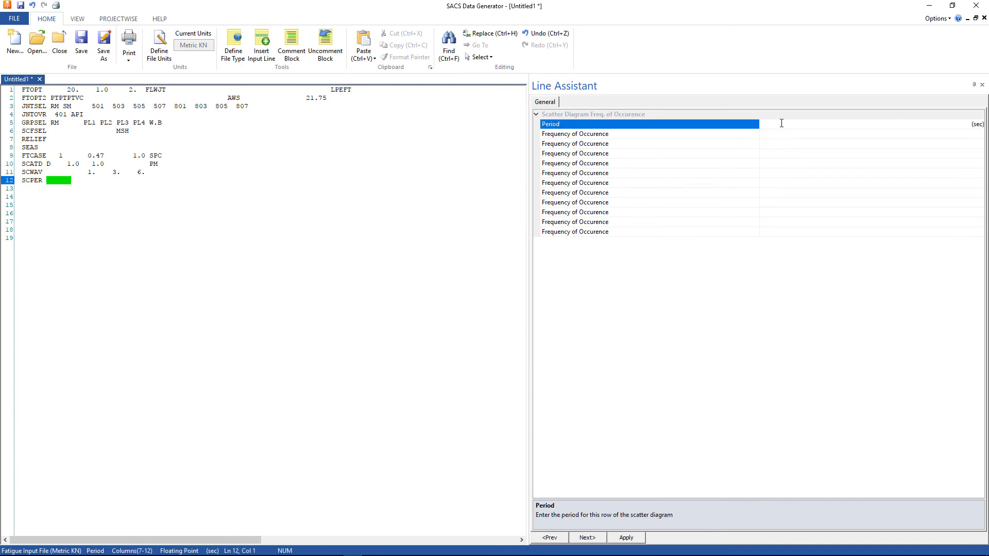
pyautogui.write('1.5')
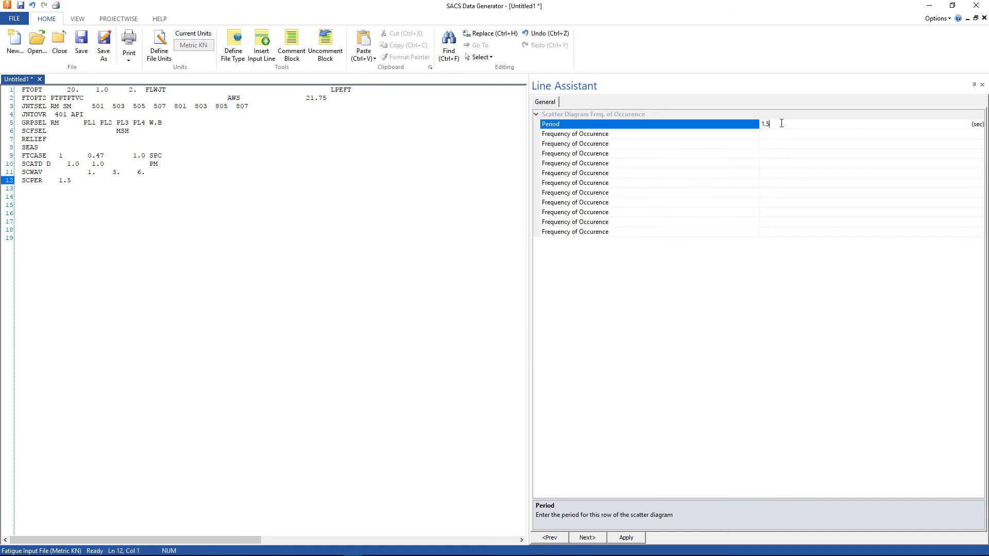
pyautogui.press('Return')
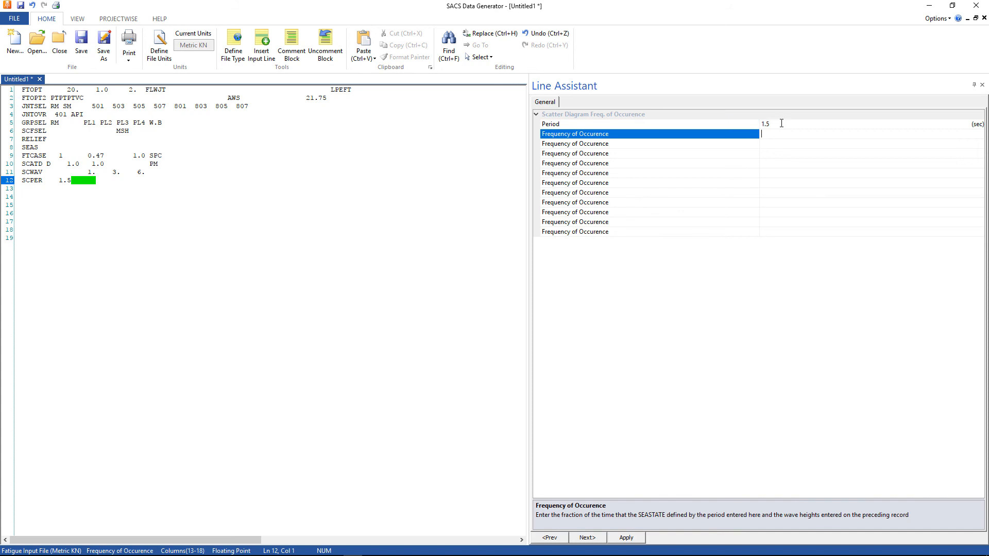
pyautogui.write('.015')
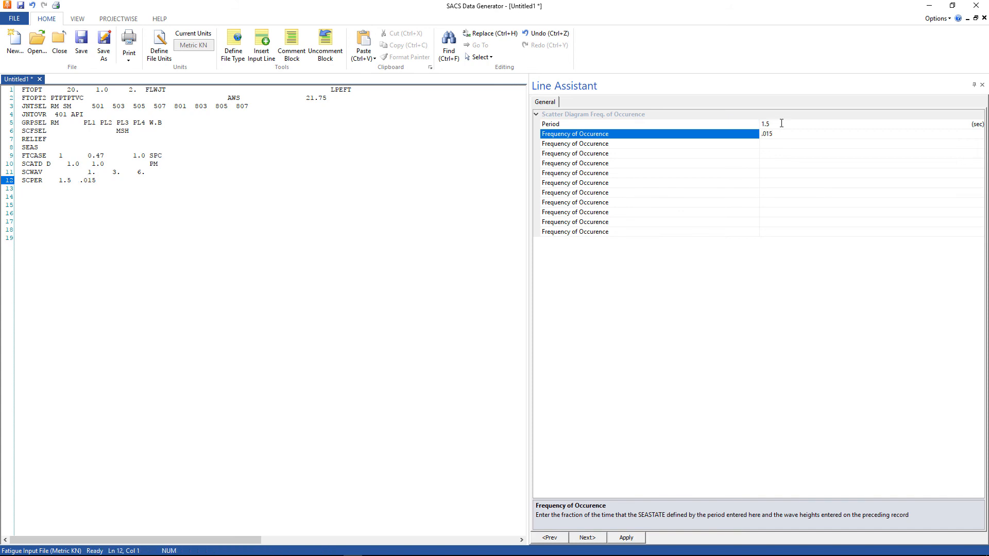
pyautogui.press('BackSpace')
pyautogui.press('BackSpace')
pyautogui.press('BackSpace')
pyautogui.write('15')
pyautogui.press('Return')
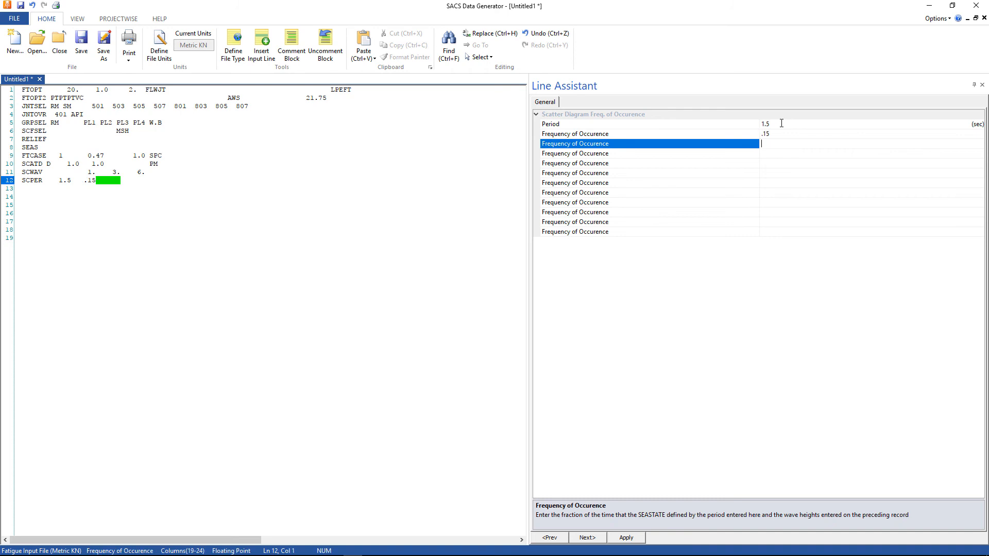
pyautogui.write('0.1')
pyautogui.press('Return')
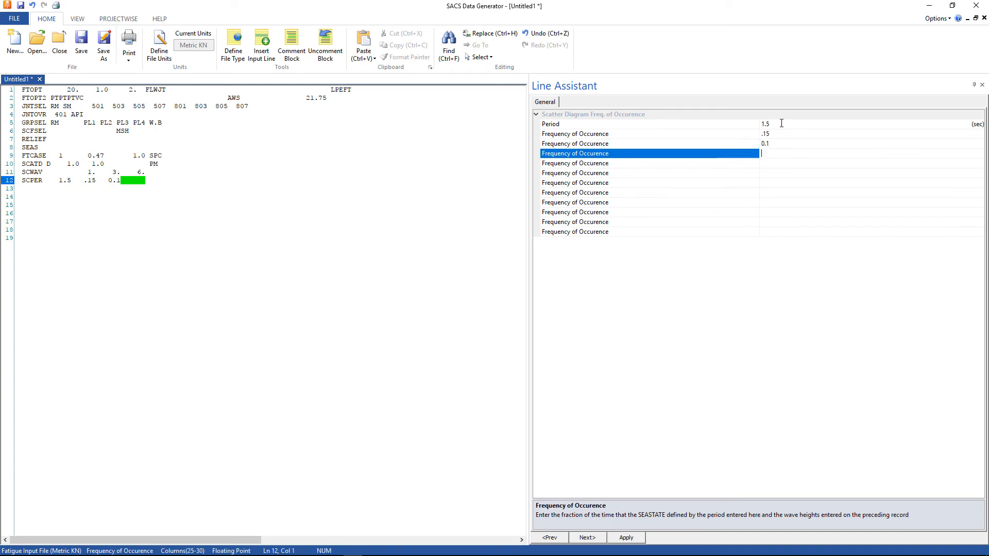
pyautogui.write('0.1')
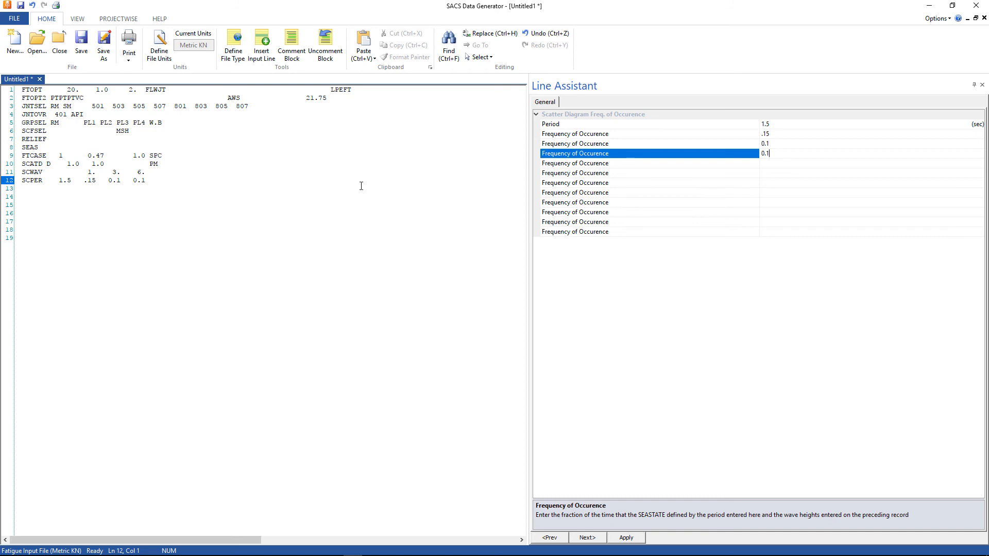
pyautogui.click(45, 191)
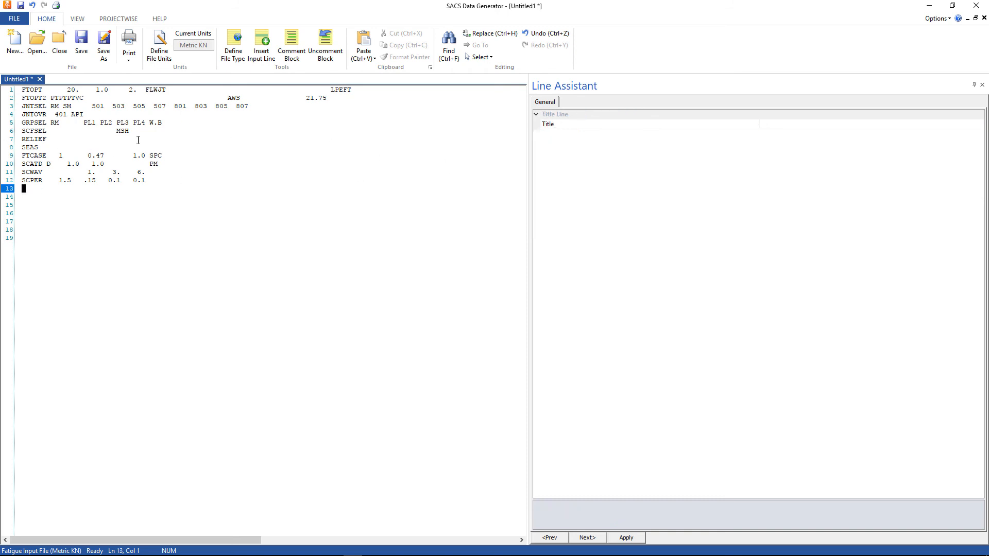
pyautogui.click(68, 181)
pyautogui.write('1.0')
pyautogui.press('Tab')
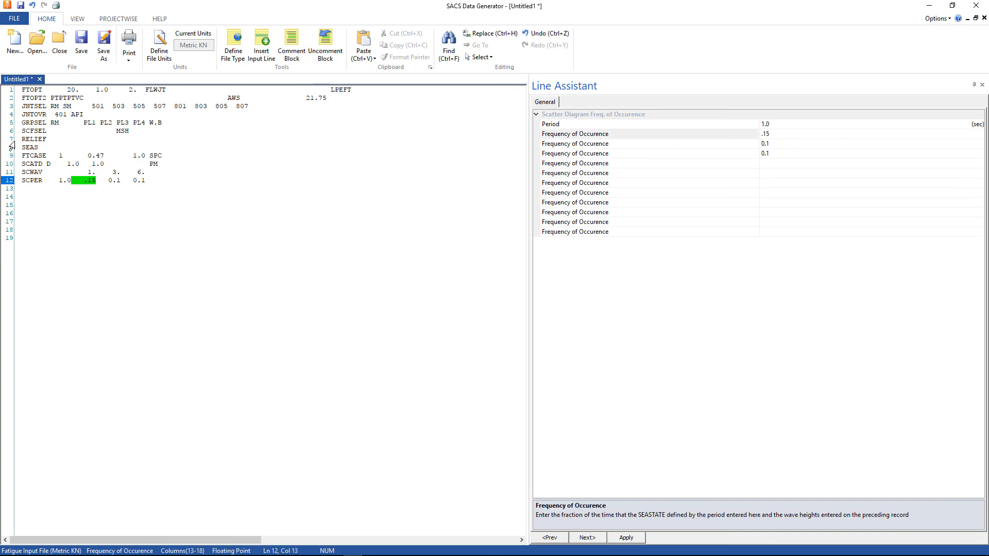
pyautogui.click(62, 181)
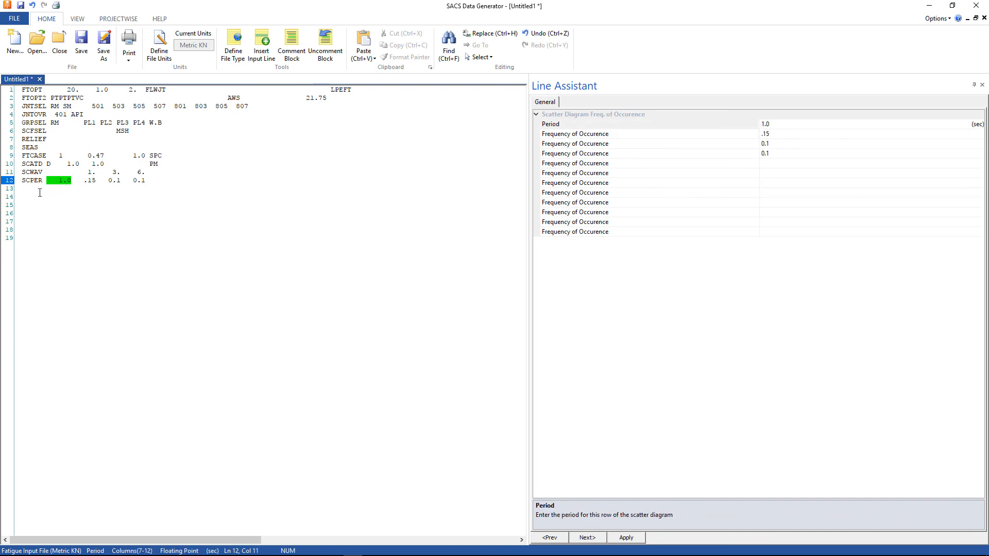
pyautogui.click(24, 189)
pyautogui.hotkey('ctrl', 'z')
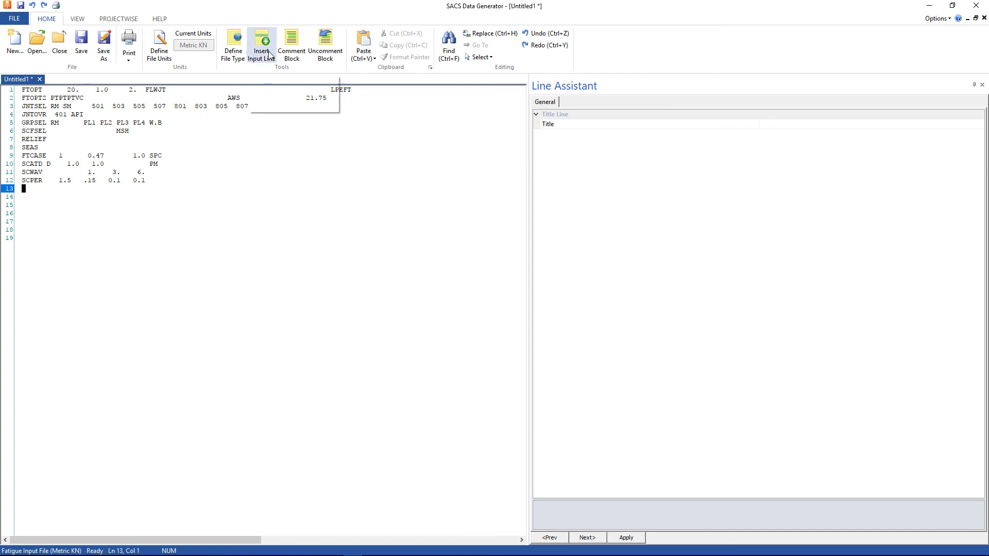
# Insert a second SCPER (Scatter Diagram Freq. of Occurence) line below the first SCPER line
pyautogui.click(262, 44)
pyautogui.moveTo(601, 252); pyautogui.dragTo(600, 308)
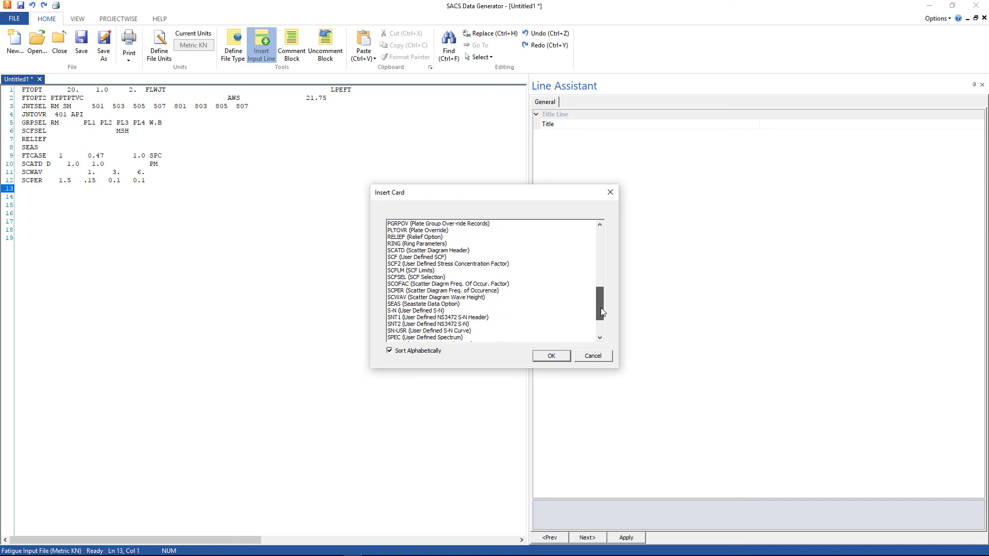
pyautogui.click(438, 290)
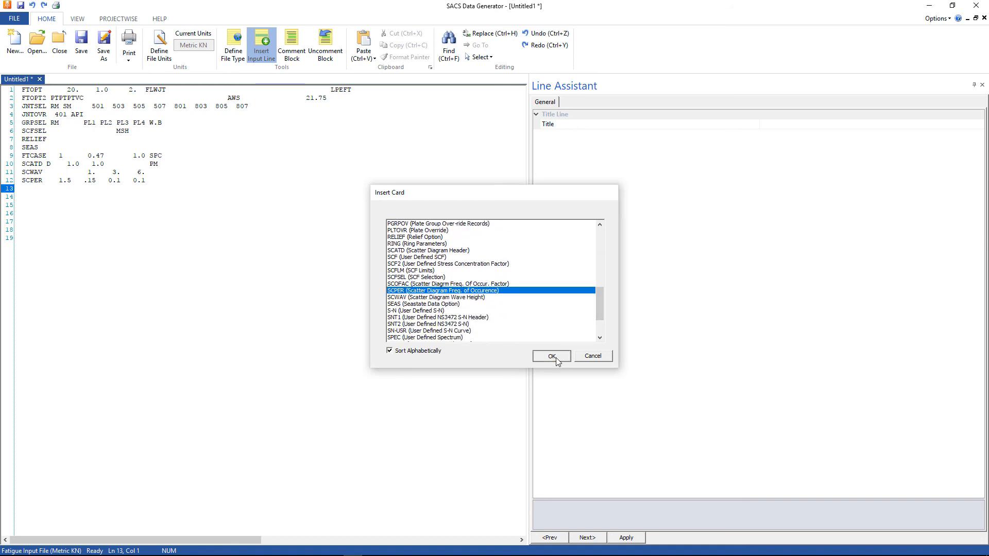
pyautogui.click(551, 356)
# Set the second SCPER line's period to 3.0 s with frequencies of occurrence 0.1, 0.19 and 0.11
pyautogui.click(820, 126)
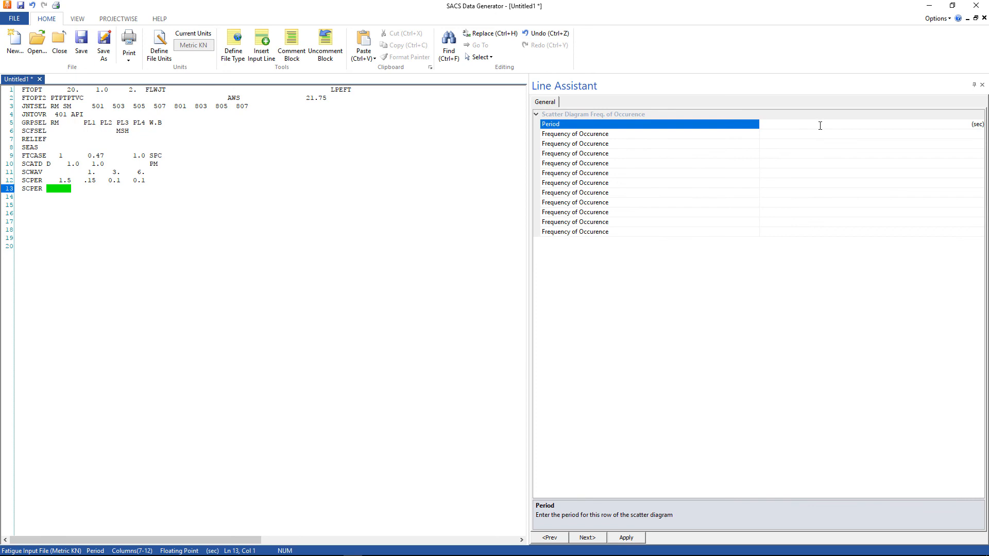
pyautogui.write('3.0')
pyautogui.press('Return')
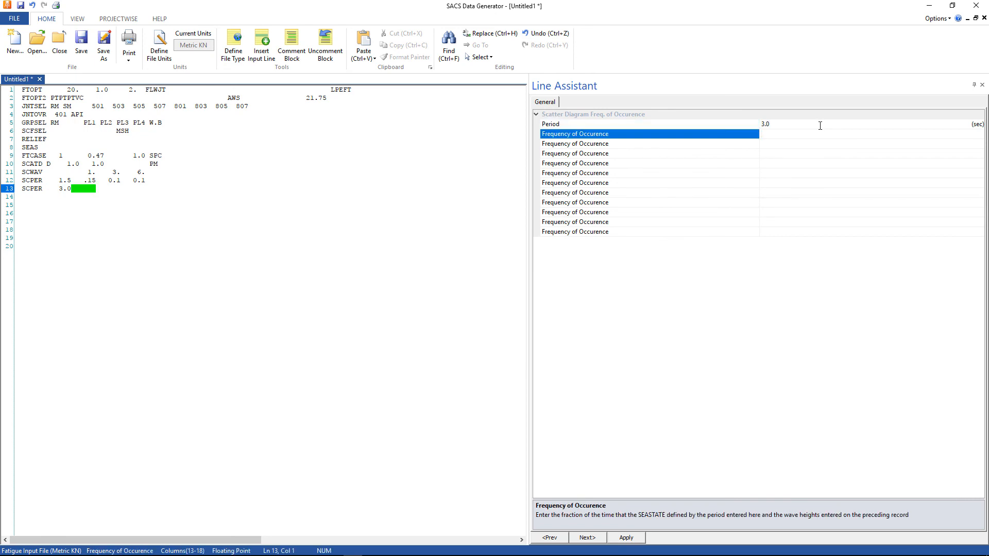
pyautogui.write('0.1')
pyautogui.press('Return')
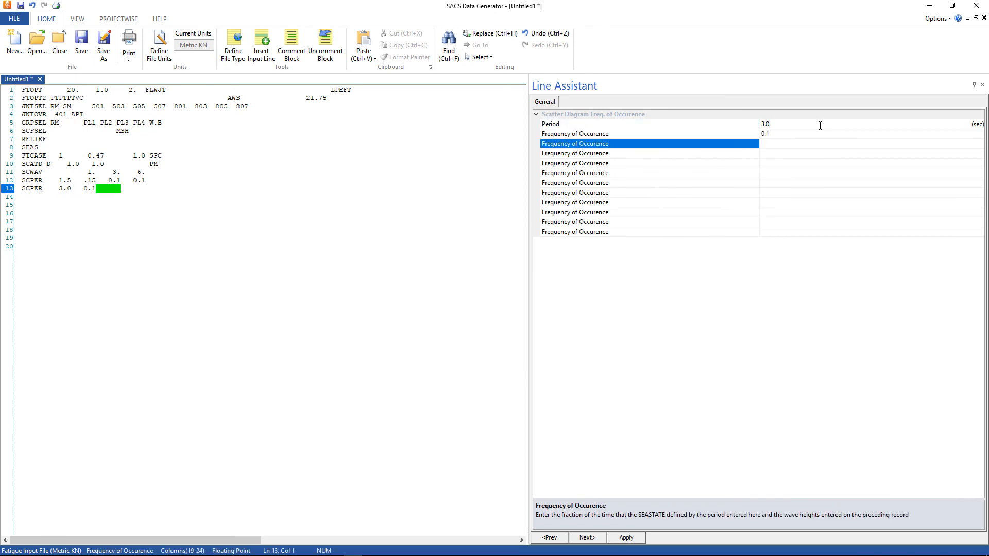
pyautogui.write('0.19')
pyautogui.press('Return')
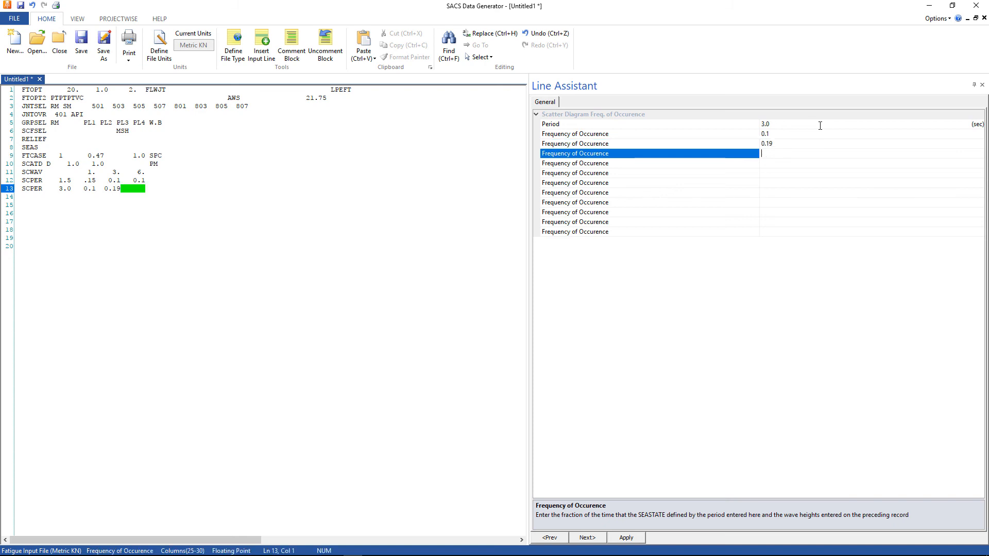
pyautogui.write('0.11')
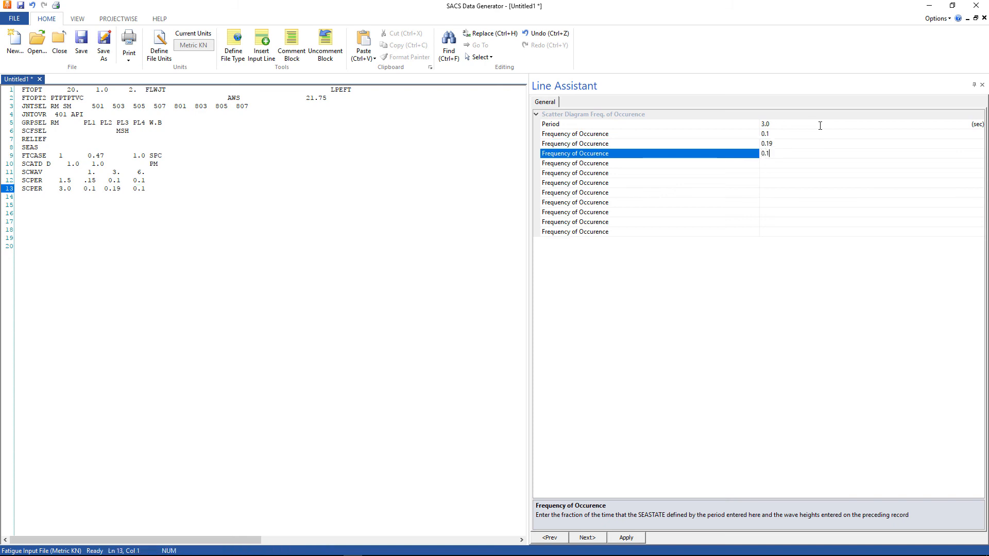
# Add a third SCPER line with a period of 5.0 s and frequencies of occurrence 0.05, 0.08 and 0.05
pyautogui.click(160, 189)
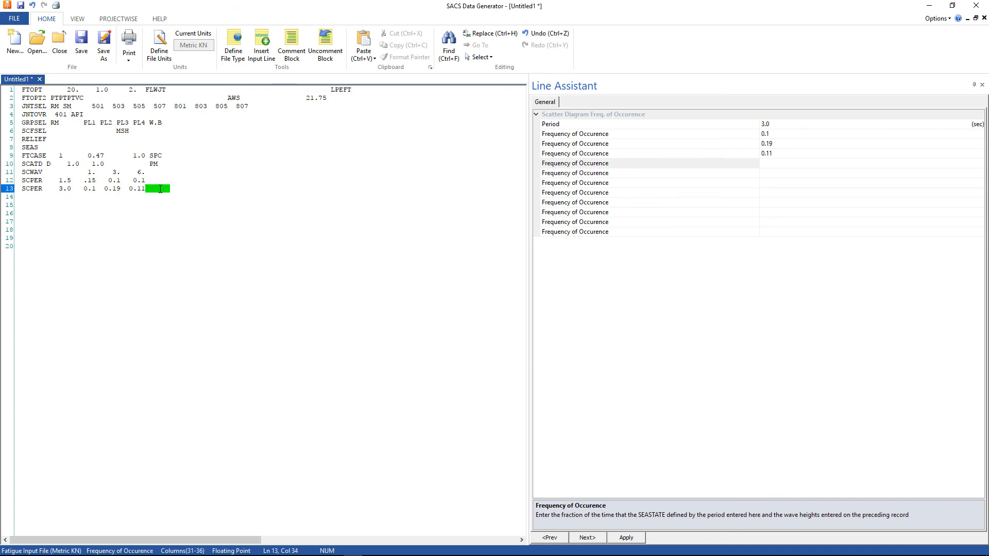
pyautogui.press('Return')
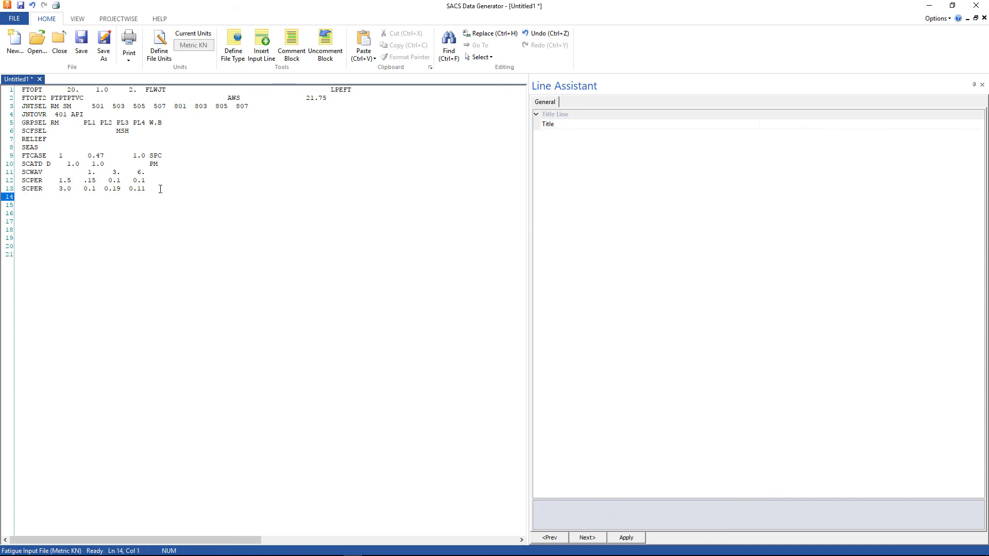
pyautogui.write('SCPER')
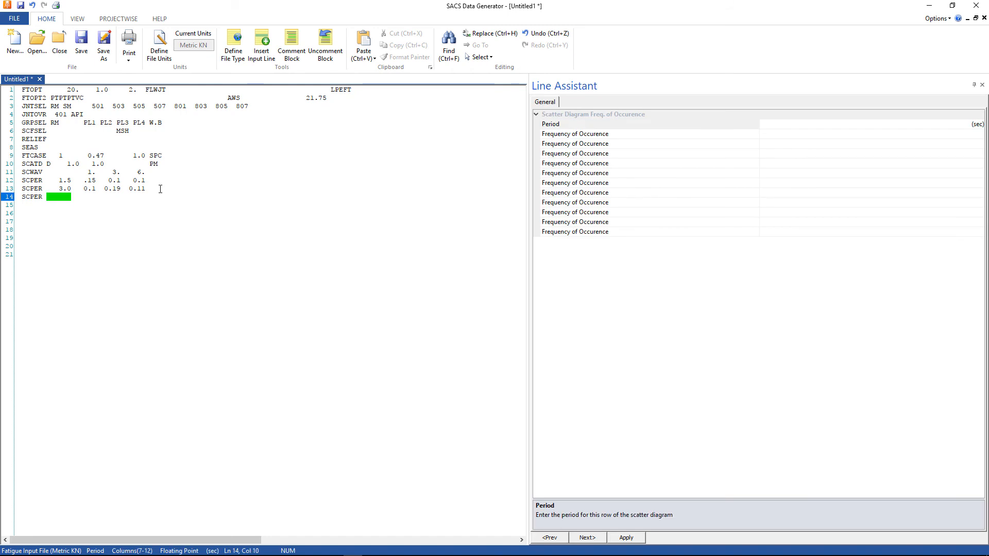
pyautogui.write('    5.0')
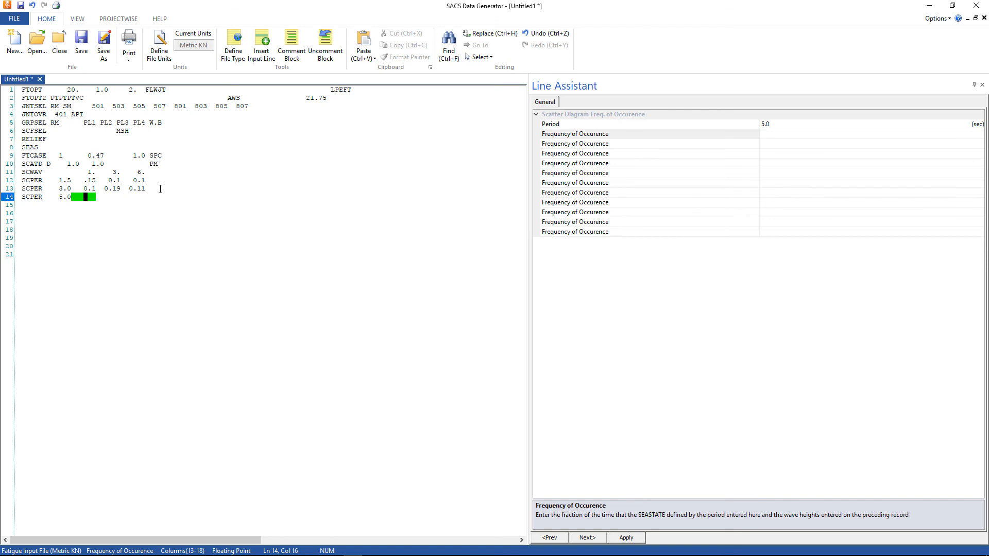
pyautogui.click(782, 136)
pyautogui.write('0.')
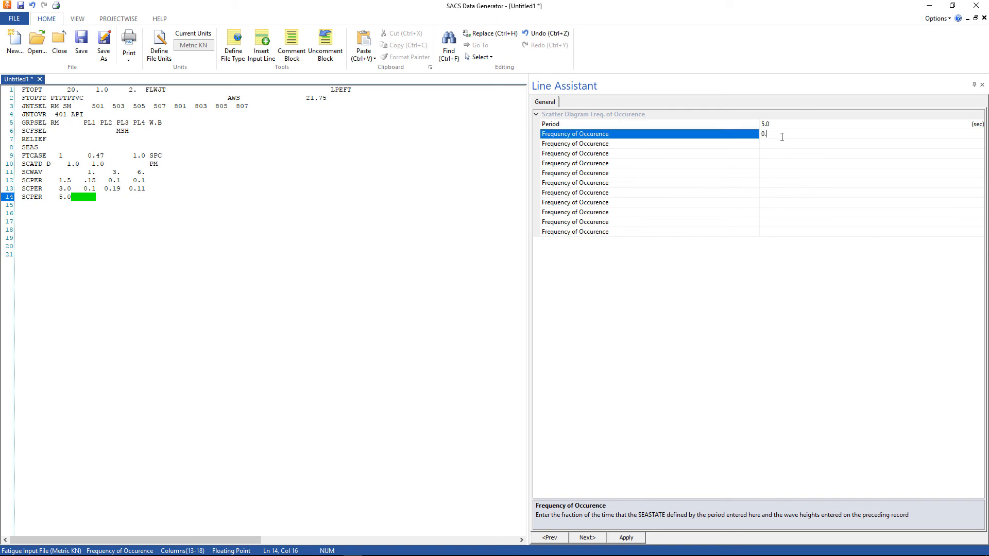
pyautogui.write('05')
pyautogui.press('Tab')
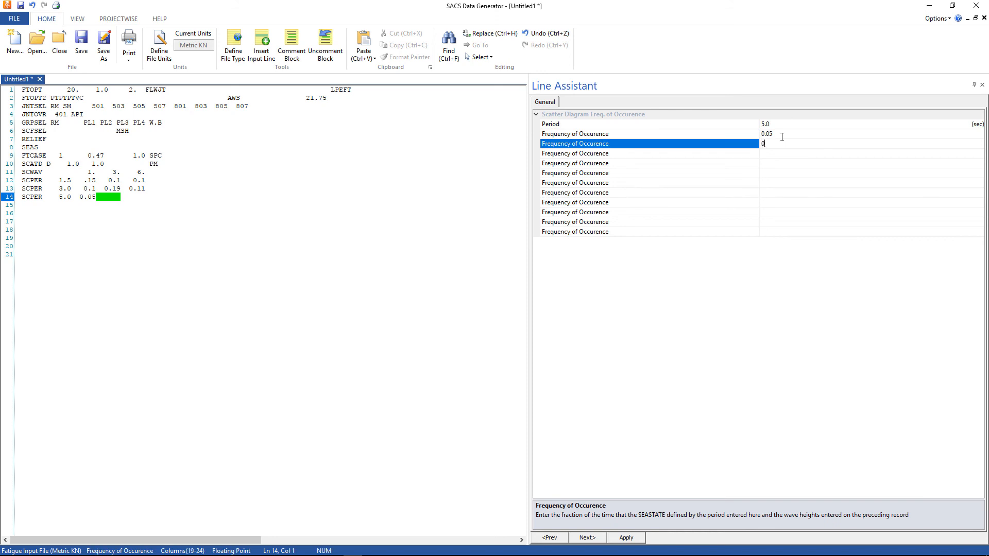
pyautogui.write('0.08')
pyautogui.press('Tab')
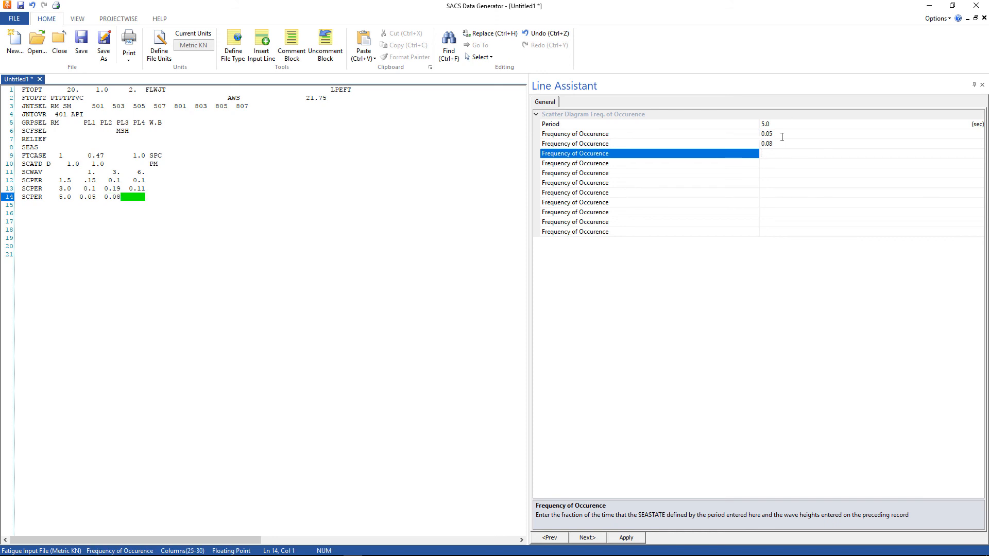
pyautogui.write('0.05')
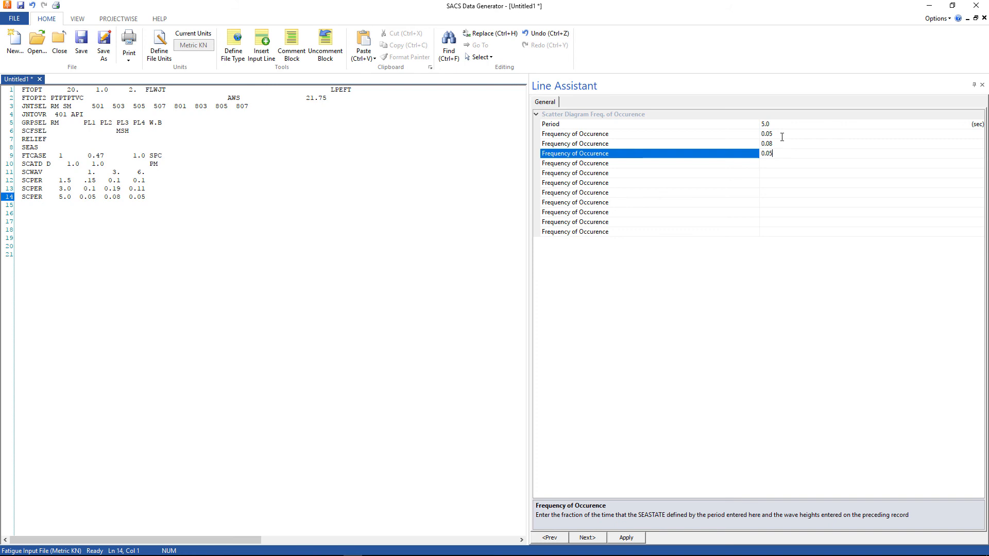
# Add a fourth SCPER line with a period of 8. s and frequencies of occurrence 0.02, 0.03 and 0.02
pyautogui.click(173, 200)
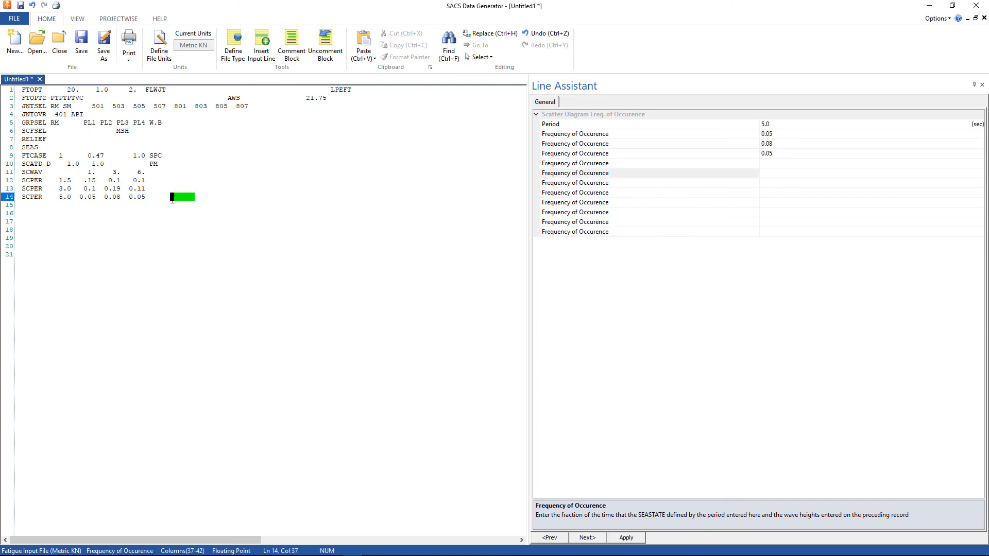
pyautogui.press('Return')
pyautogui.write('SCPER')
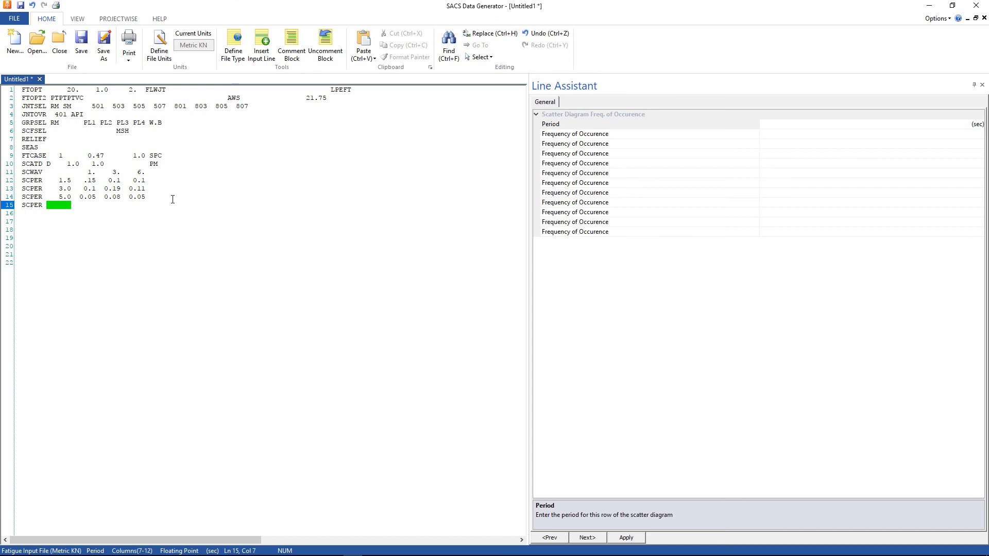
pyautogui.click(784, 124)
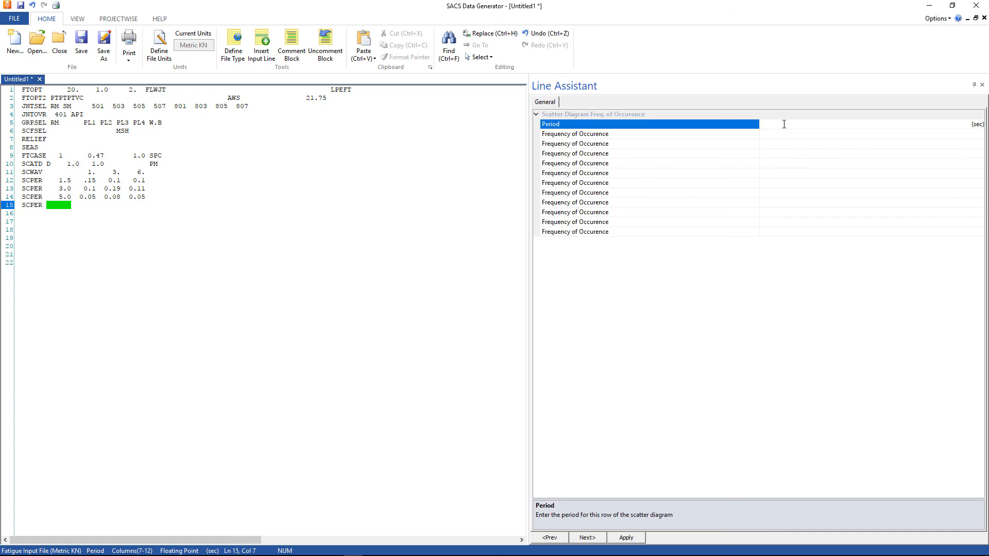
pyautogui.write('8')
pyautogui.press('Return')
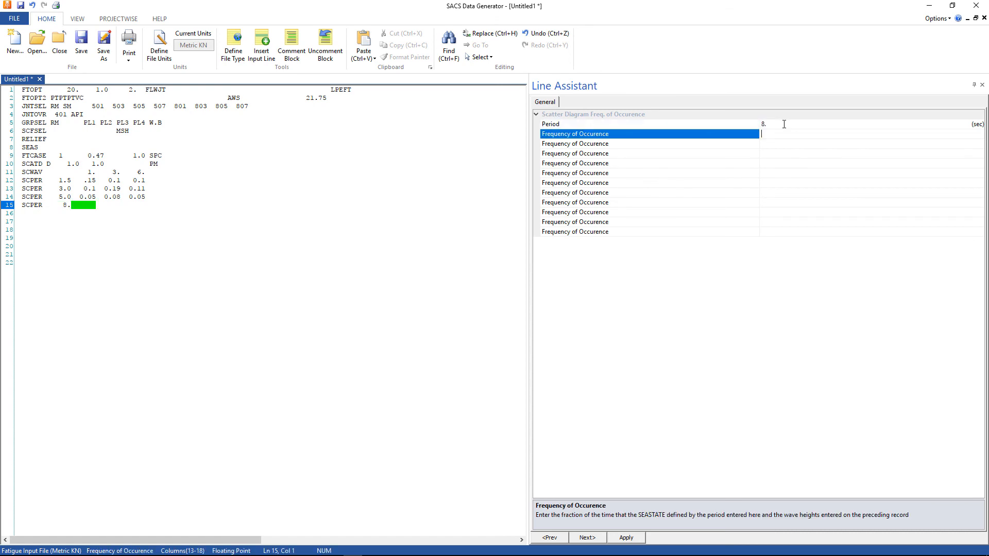
pyautogui.write('0.02')
pyautogui.press('Return')
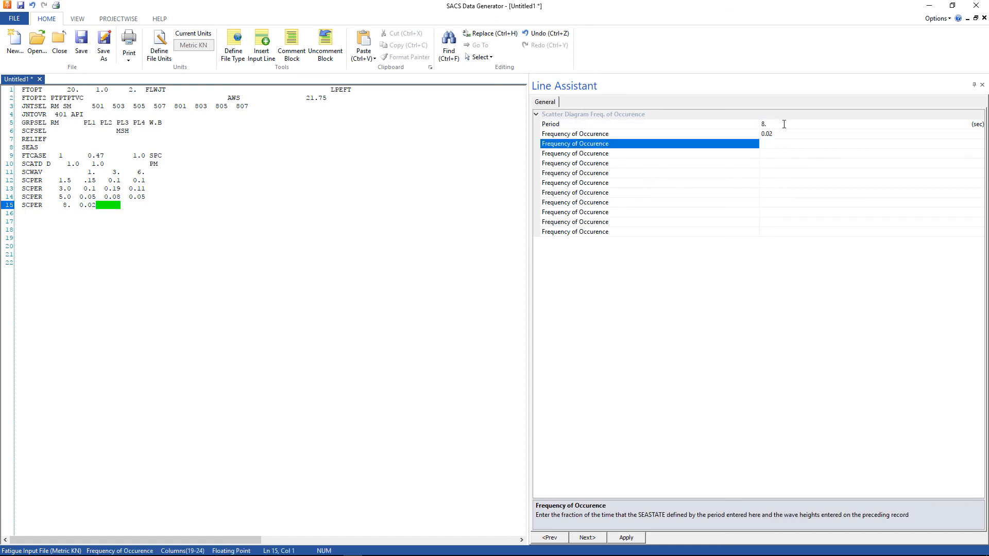
pyautogui.write('0.03')
pyautogui.press('Return')
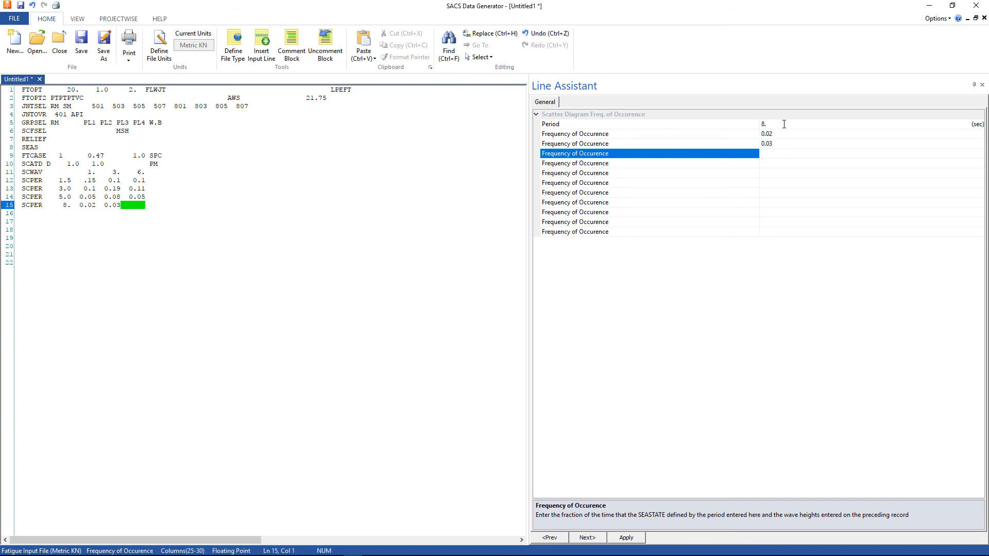
pyautogui.write('0.02')
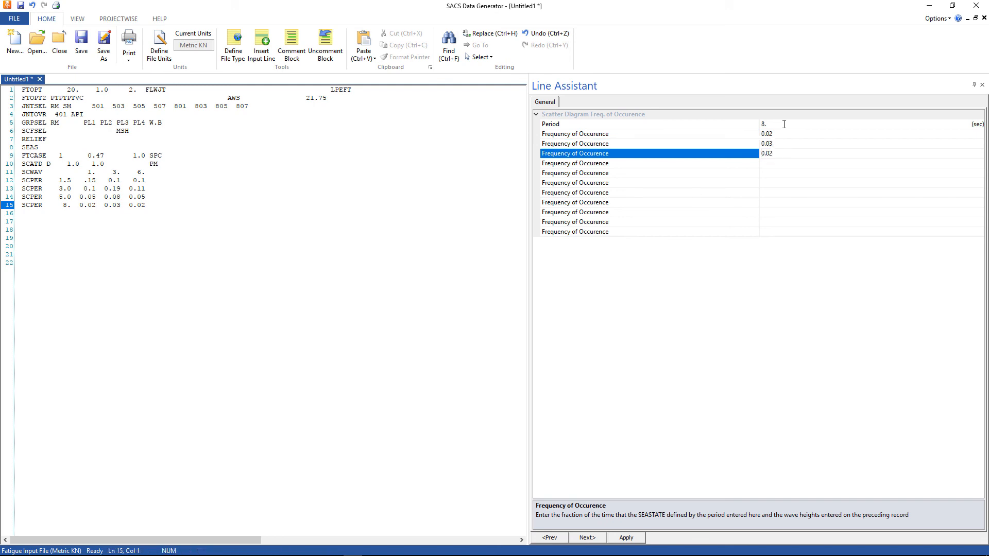
pyautogui.press('Return')
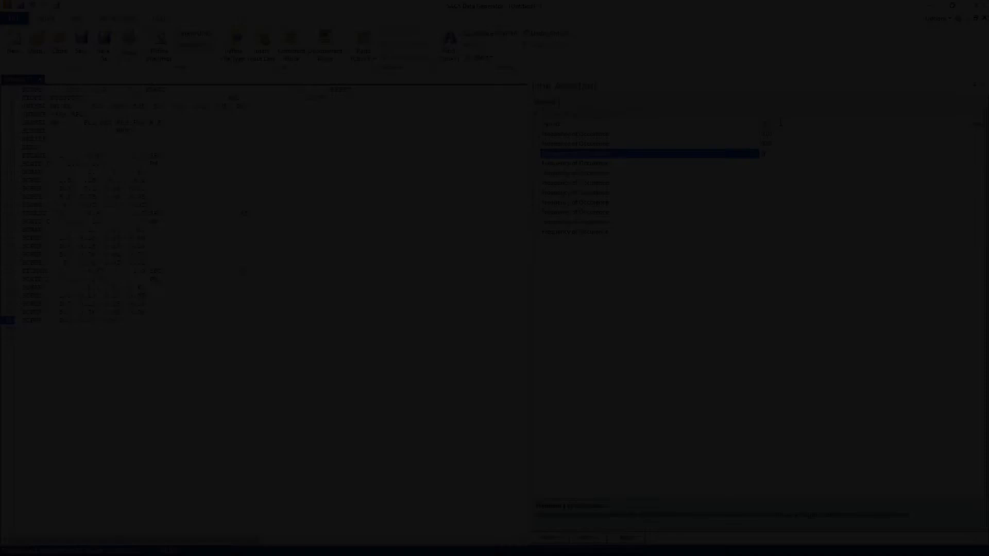
# Set the third frequency of occurrence on the 8.0 s SCPER line of fatigue case 3 to 0.02
pyautogui.press('BackSpace')
pyautogui.write('.')
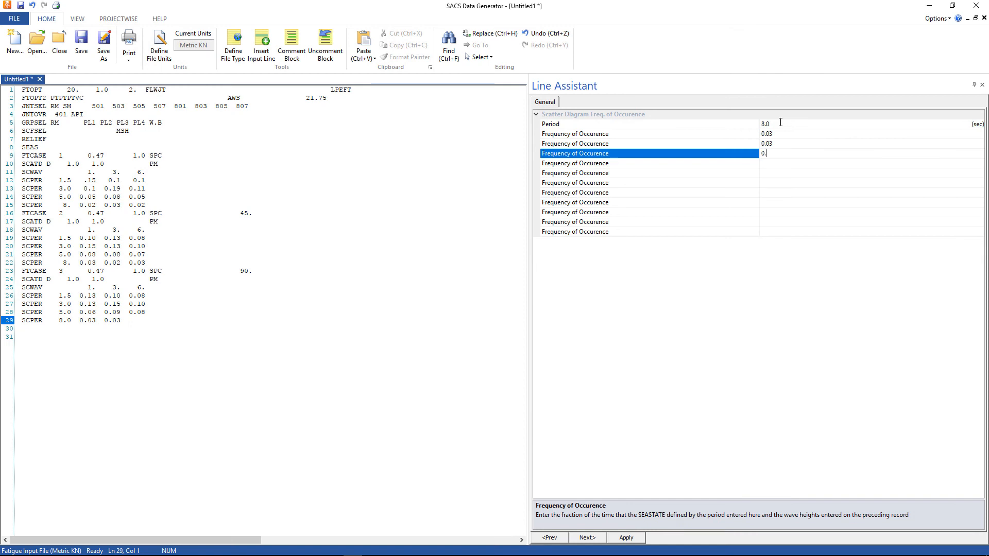
pyautogui.write('02')
pyautogui.click(154, 320)
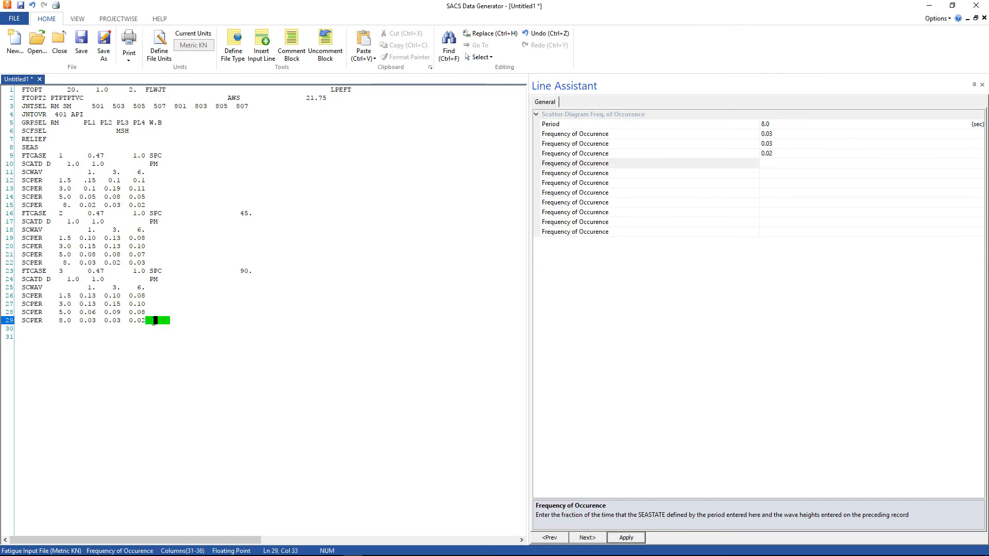
# Insert an EXTRACT HEAD (Joint Extraction Head Line) on a new line below the last SCPER line
pyautogui.press('Return')
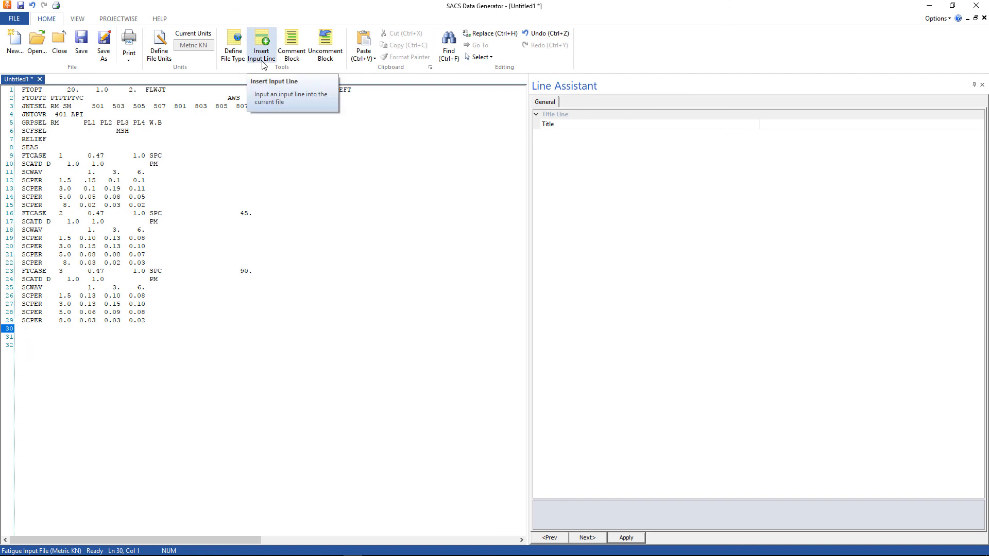
pyautogui.click(262, 44)
pyautogui.moveTo(602, 246); pyautogui.dragTo(604, 261)
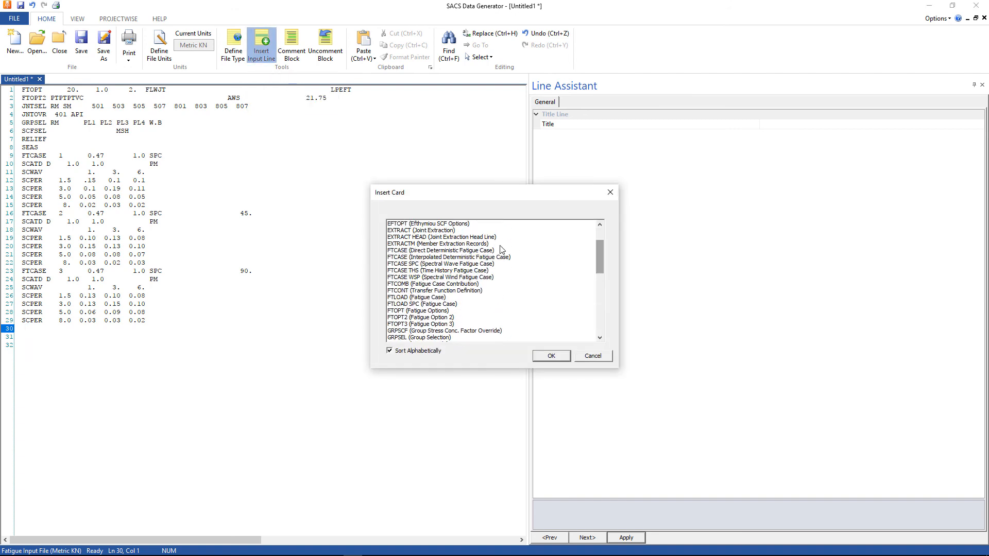
pyautogui.click(448, 238)
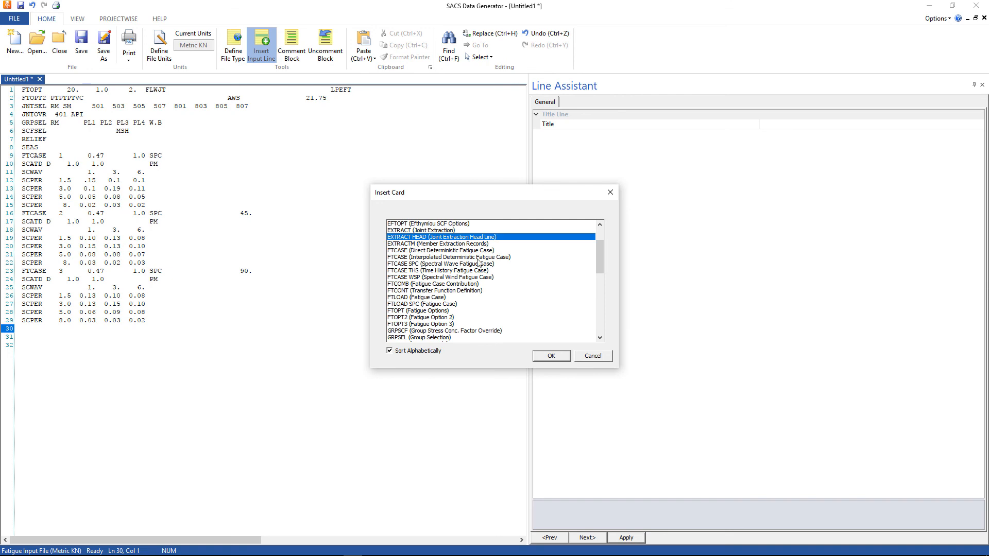
pyautogui.click(548, 357)
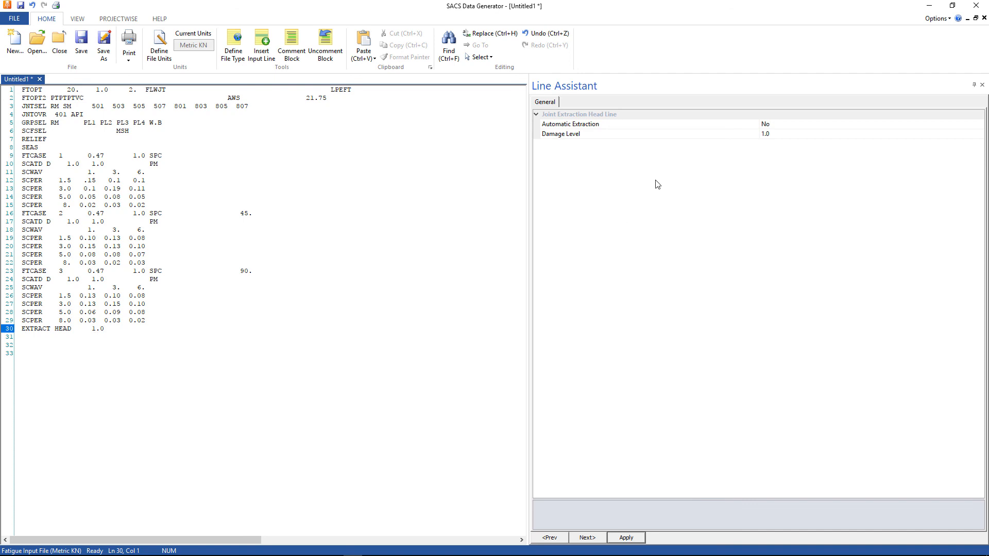
# Set Automatic Extraction to Yes-All on the EXTRACT HEAD line and apply it
pyautogui.click(669, 126)
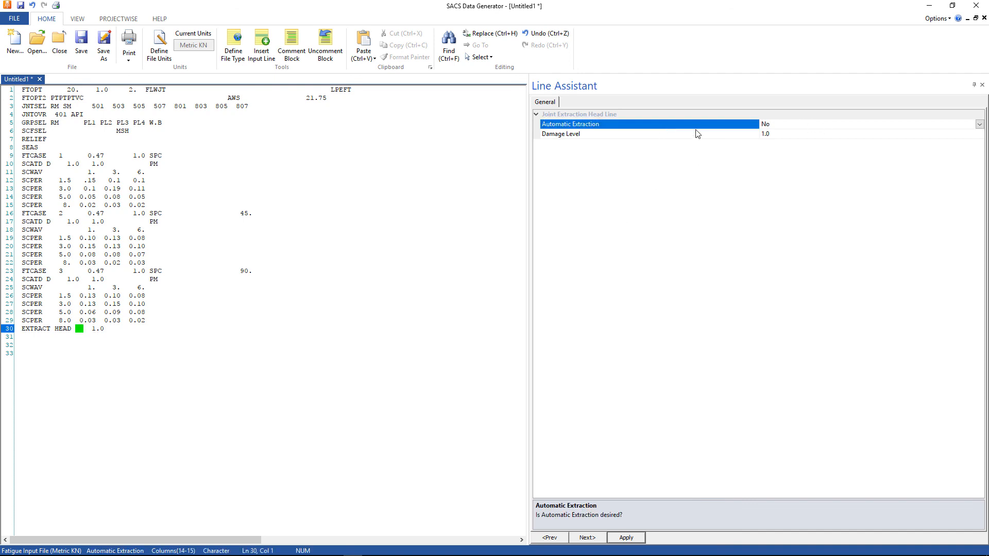
pyautogui.click(980, 126)
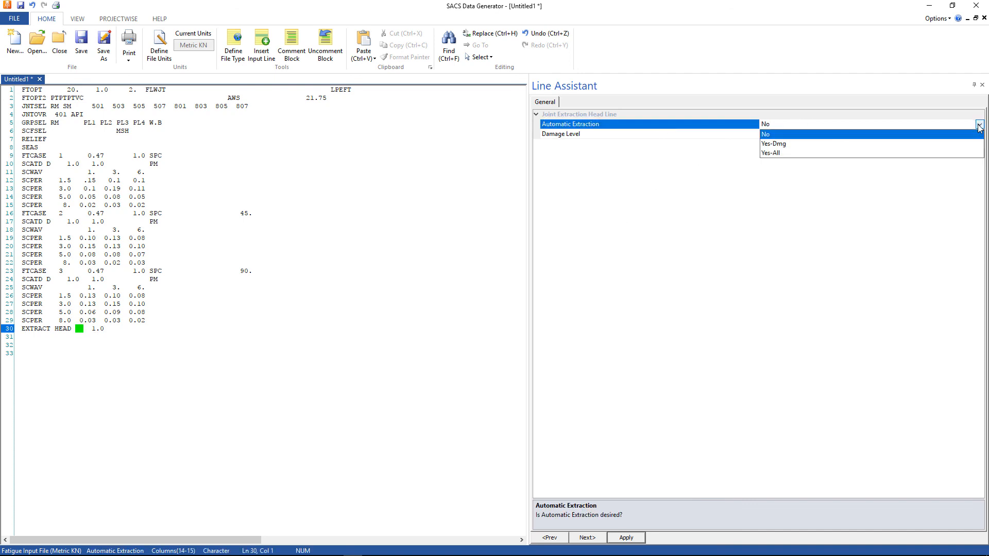
pyautogui.click(778, 153)
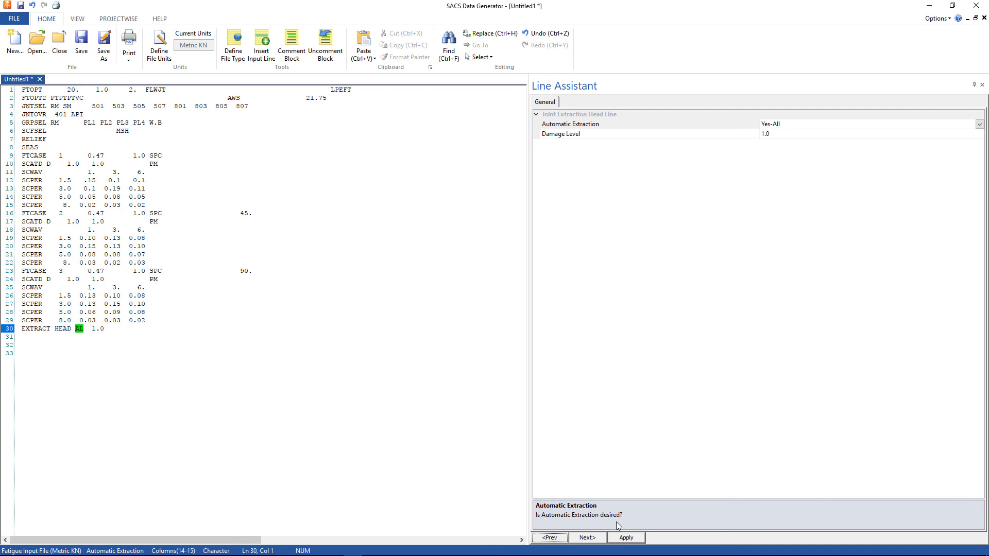
pyautogui.click(627, 538)
# Finish the fatigue input with an END line, save it as ftginp.dat and close the Data Generator
pyautogui.click(23, 337)
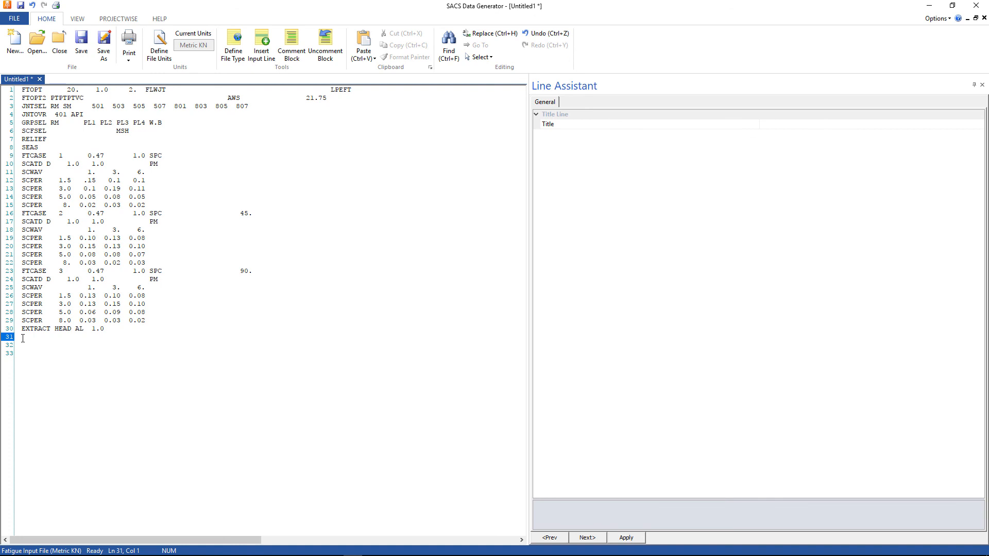
pyautogui.write('END')
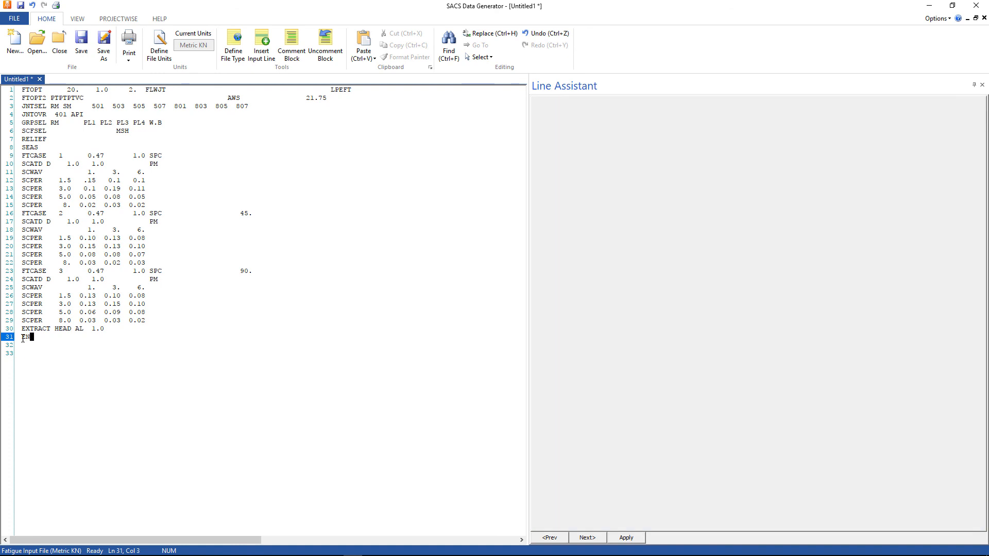
pyautogui.click(114, 60)
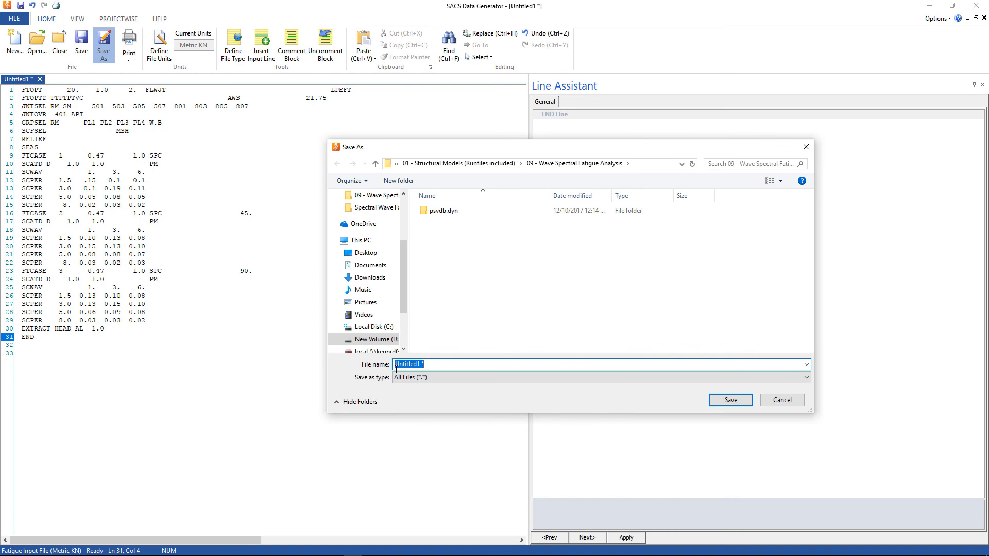
pyautogui.write('ftginp.dat')
pyautogui.press('Return')
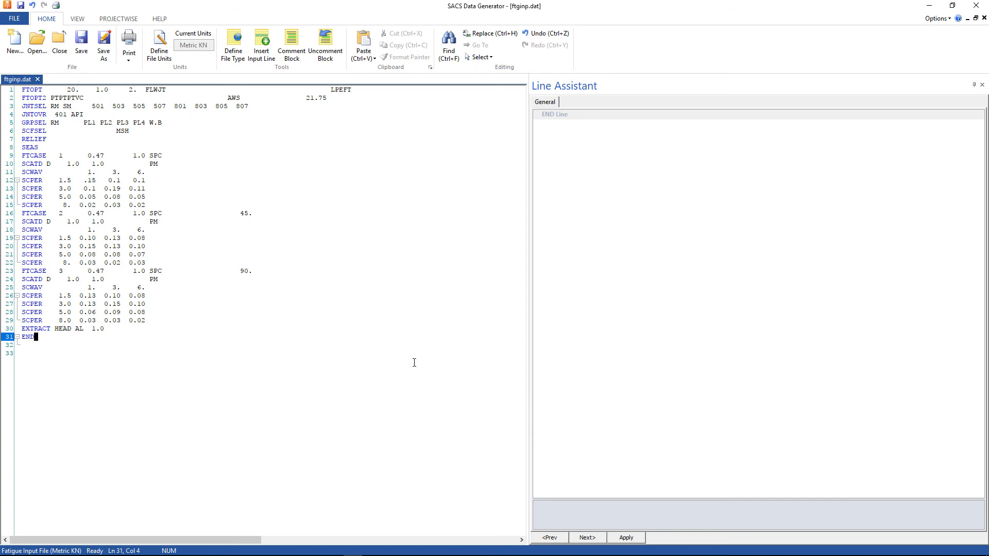
pyautogui.click(976, 6)
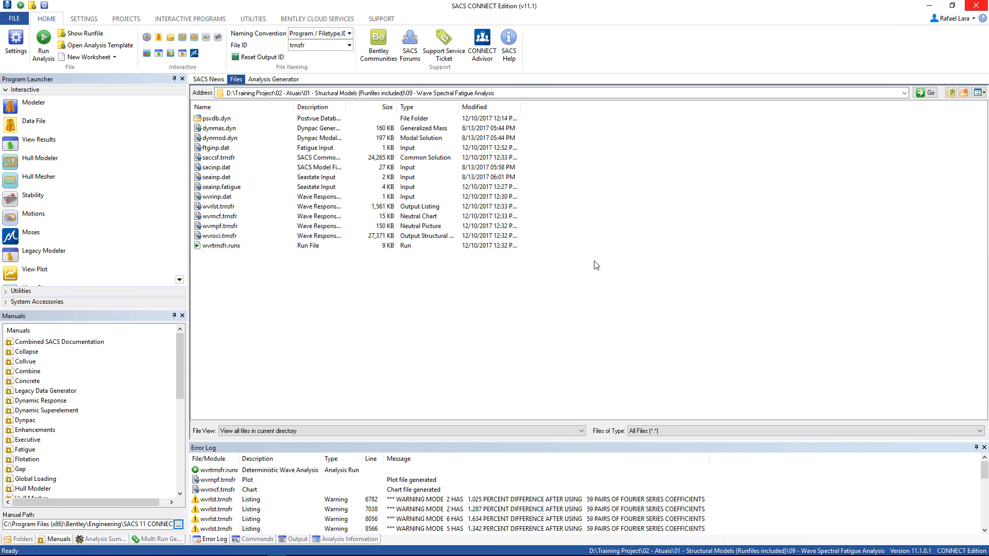
# Reset the current analysis type in the Analysis Generator
pyautogui.click(275, 81)
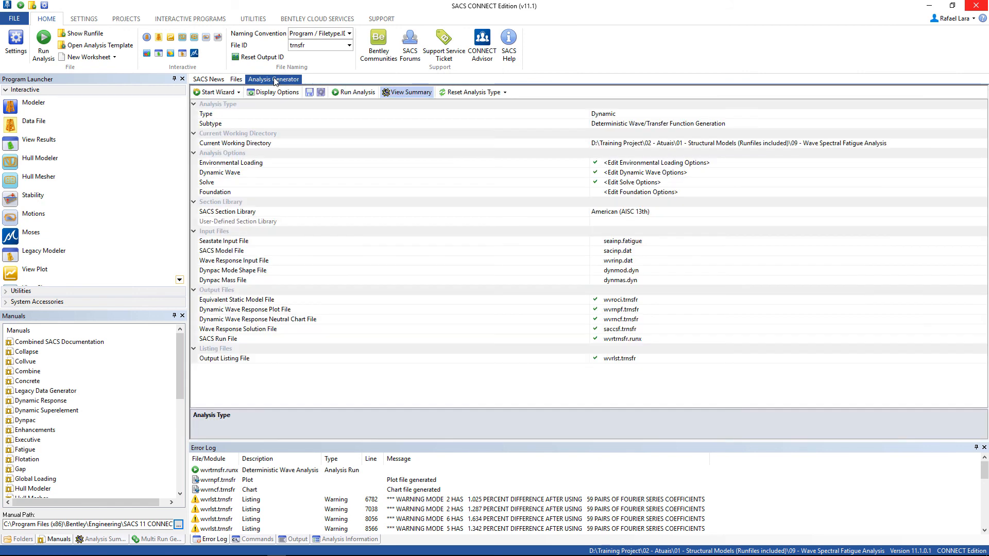
pyautogui.click(469, 93)
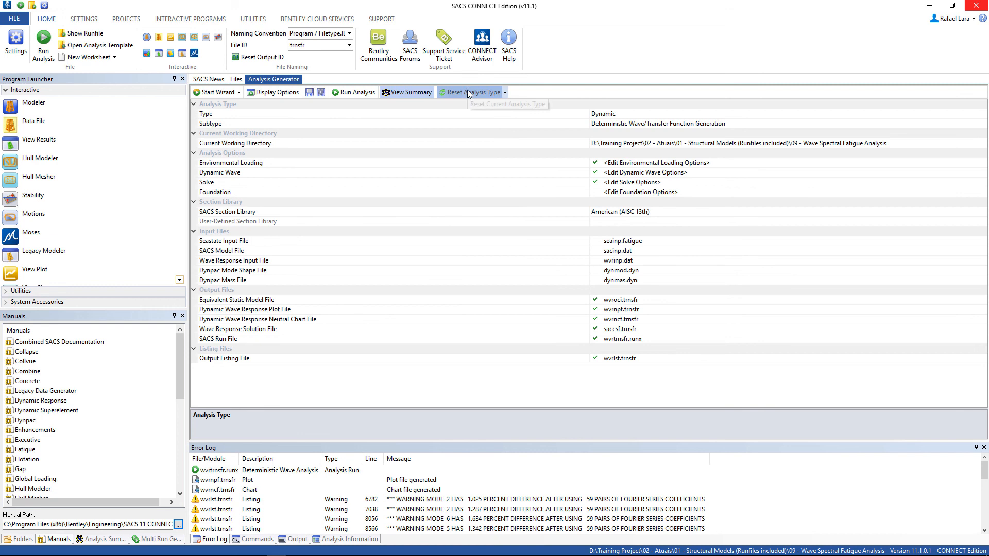
pyautogui.click(525, 308)
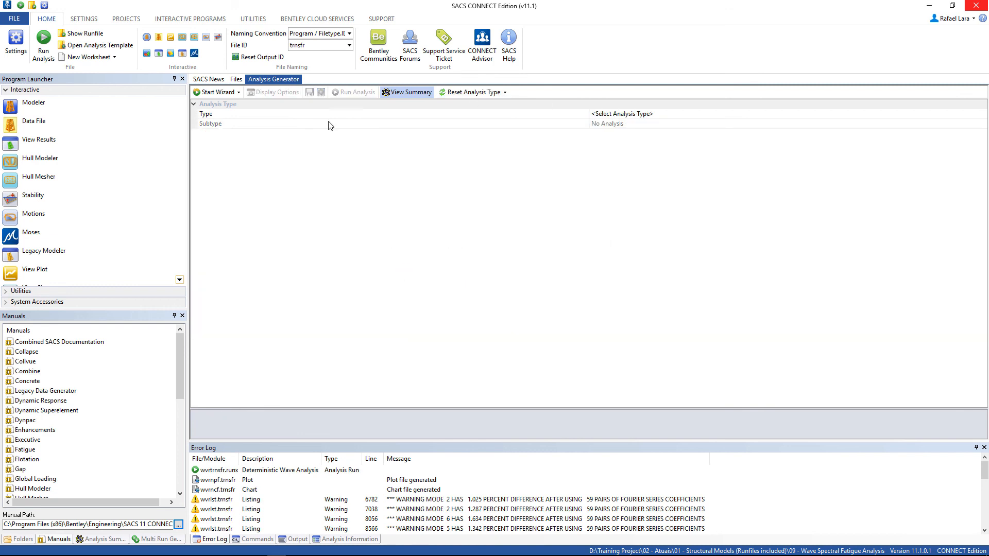
# Change the file ID to fatigue and reset the output ID
pyautogui.click(314, 45)
pyautogui.press('BackSpace')
pyautogui.write('fatigue')
pyautogui.click(256, 58)
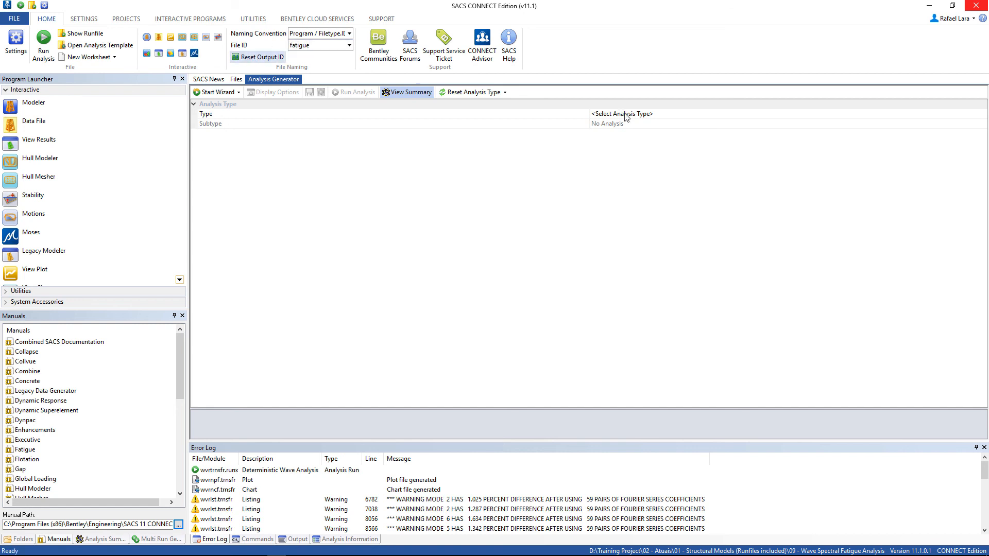
# Set the analysis type to Post Processing with the Spectral Fatigue subtype
pyautogui.click(665, 117)
pyautogui.click(665, 117)
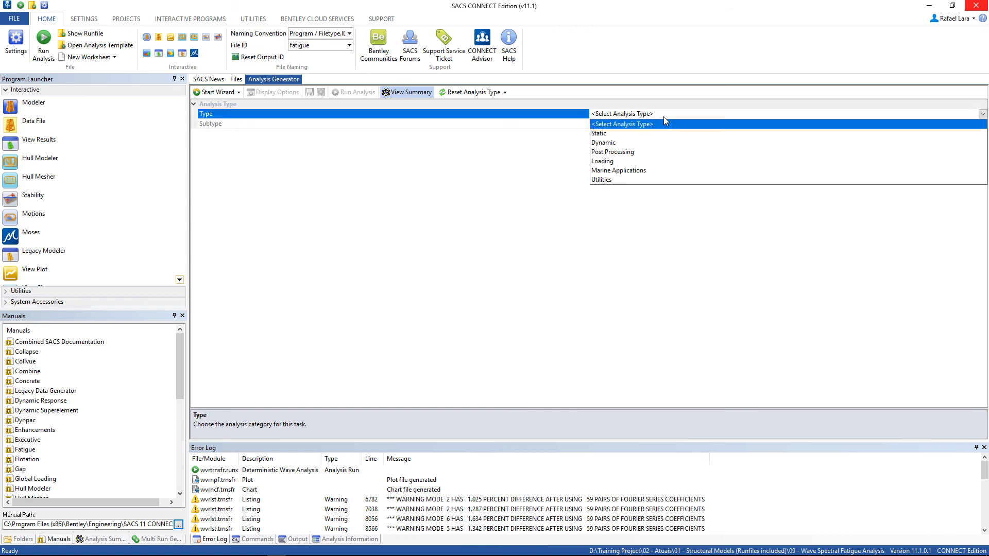
pyautogui.click(623, 153)
pyautogui.click(639, 127)
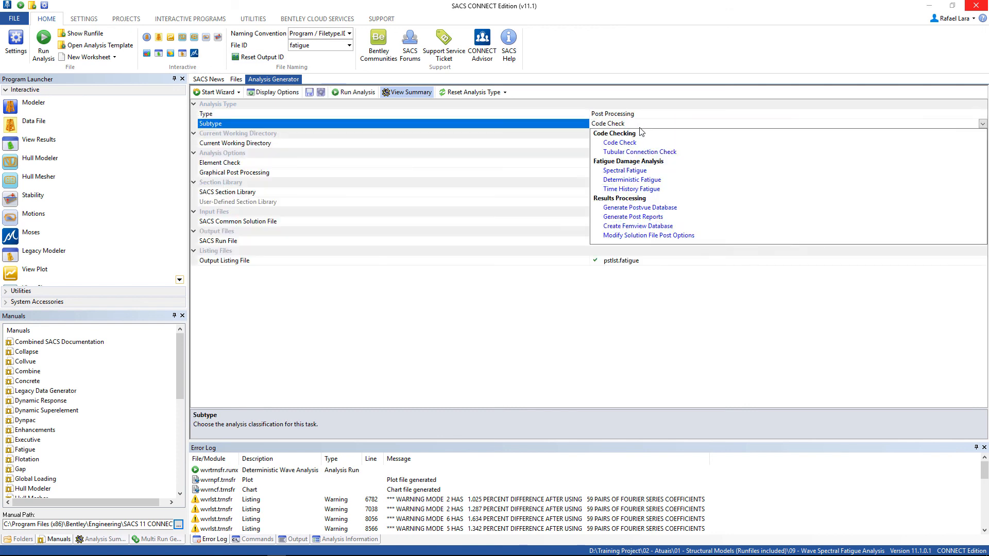
pyautogui.click(625, 170)
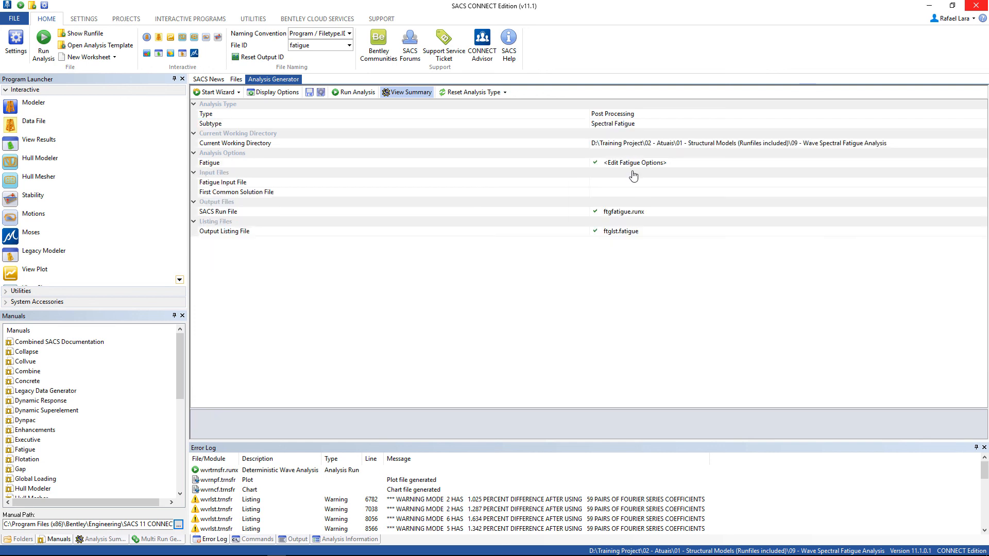
# Assign ftginp.dat as the Fatigue Input File
pyautogui.click(697, 186)
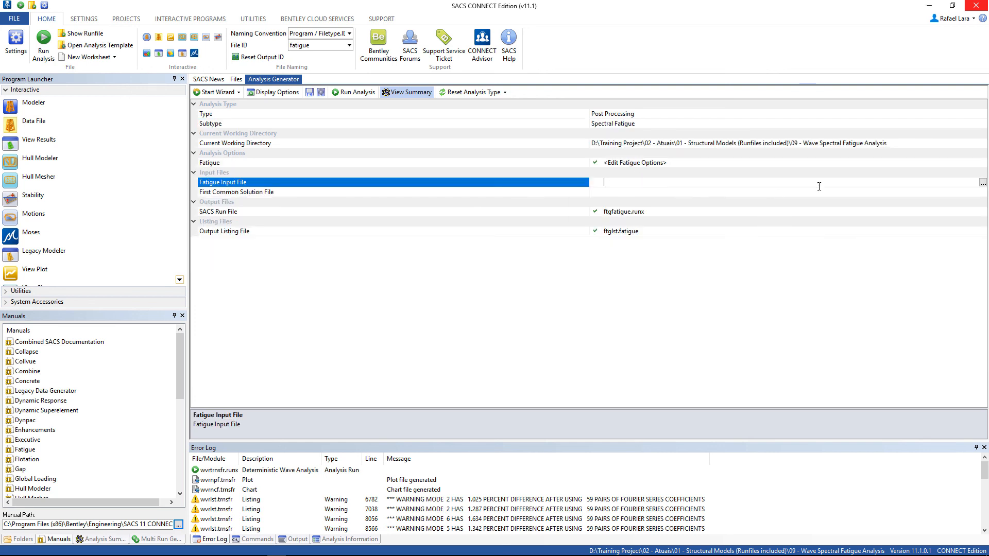
pyautogui.click(983, 183)
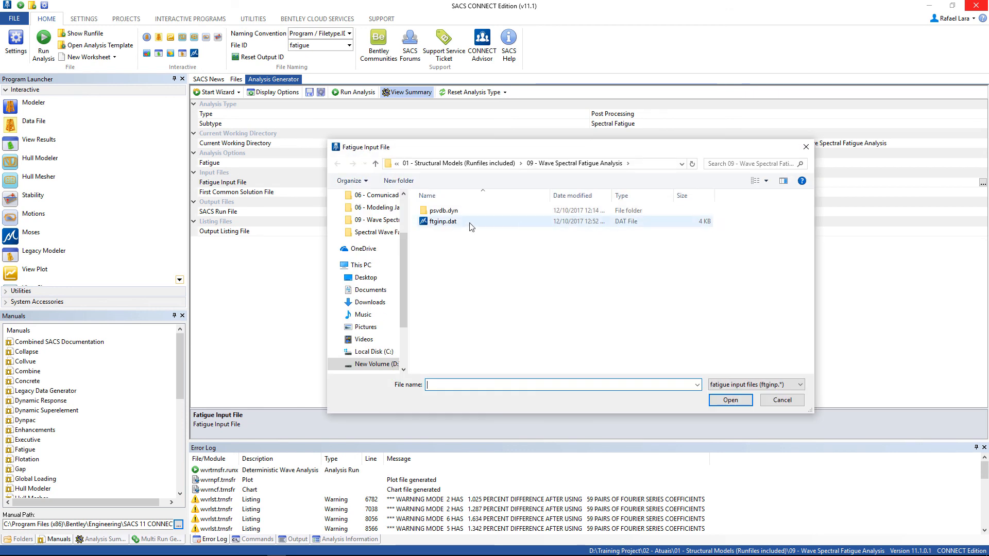
pyautogui.click(470, 223)
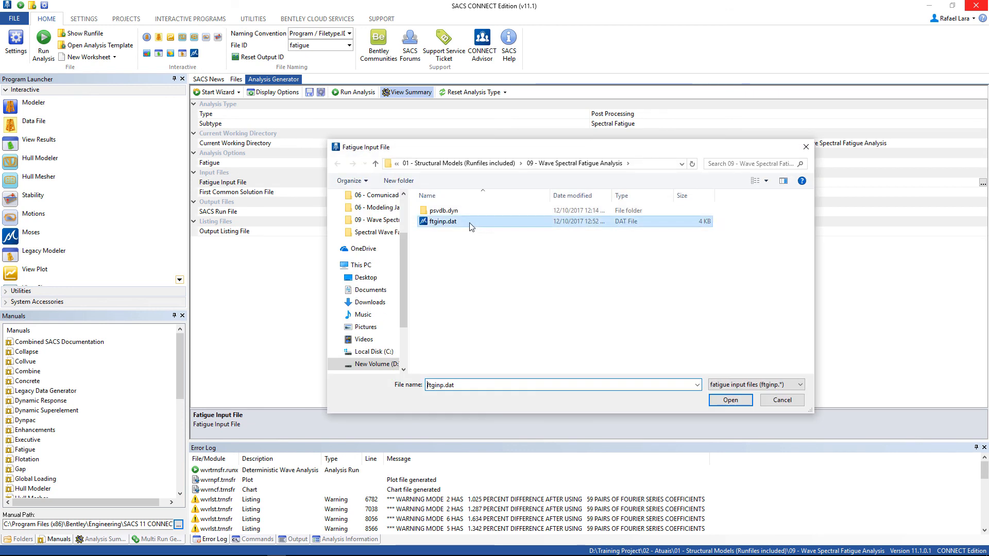
pyautogui.click(723, 405)
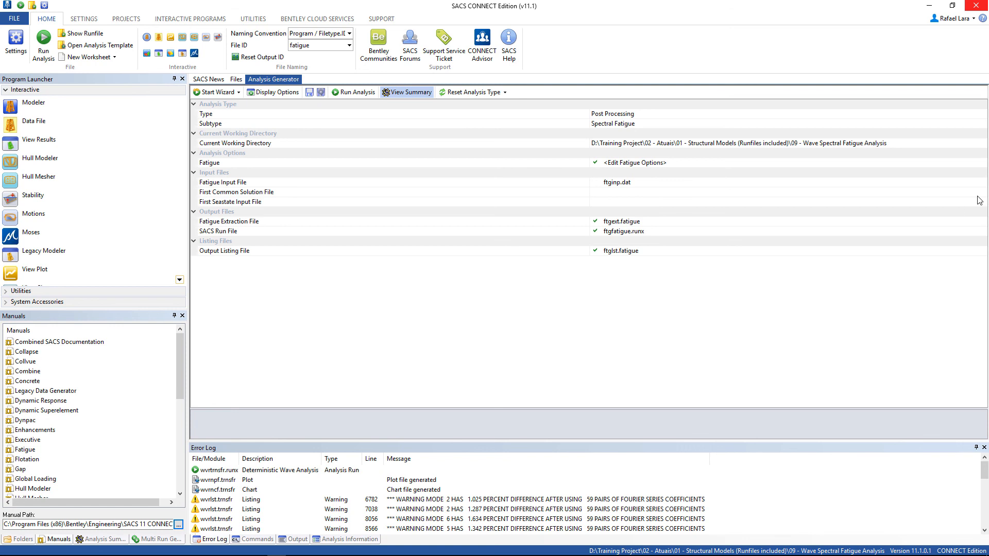
# Assign saccsf.trnsfr as the First Common Solution File
pyautogui.click(982, 196)
pyautogui.click(983, 194)
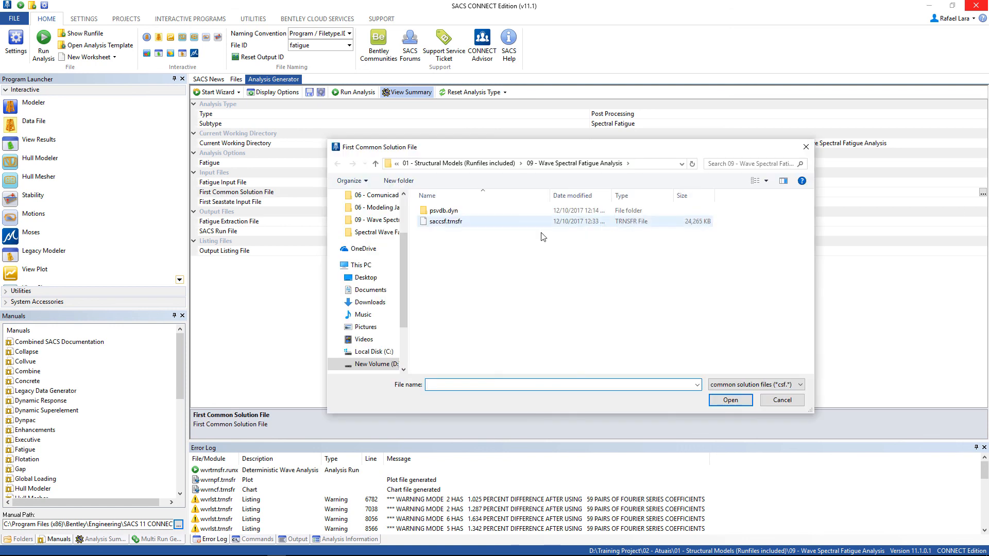
pyautogui.click(446, 224)
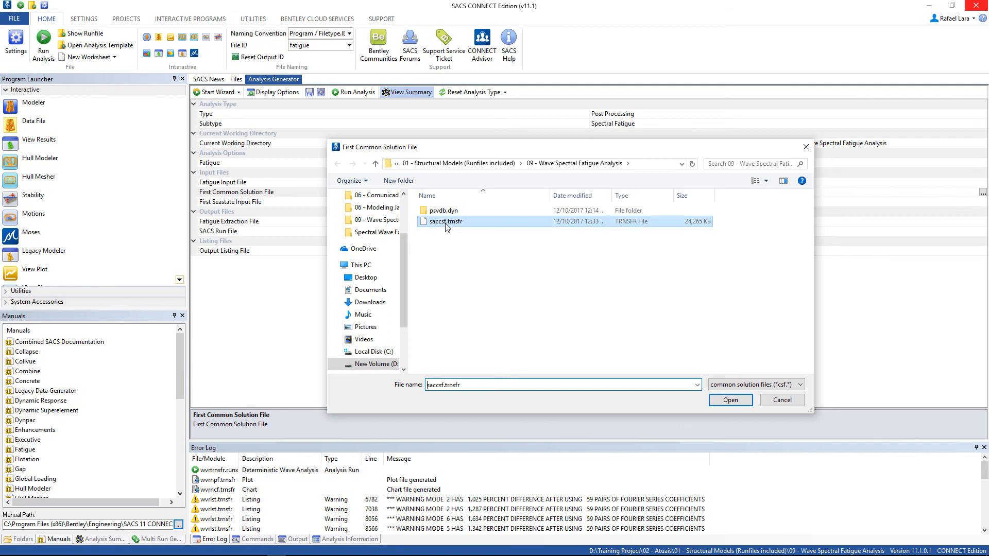
pyautogui.click(731, 400)
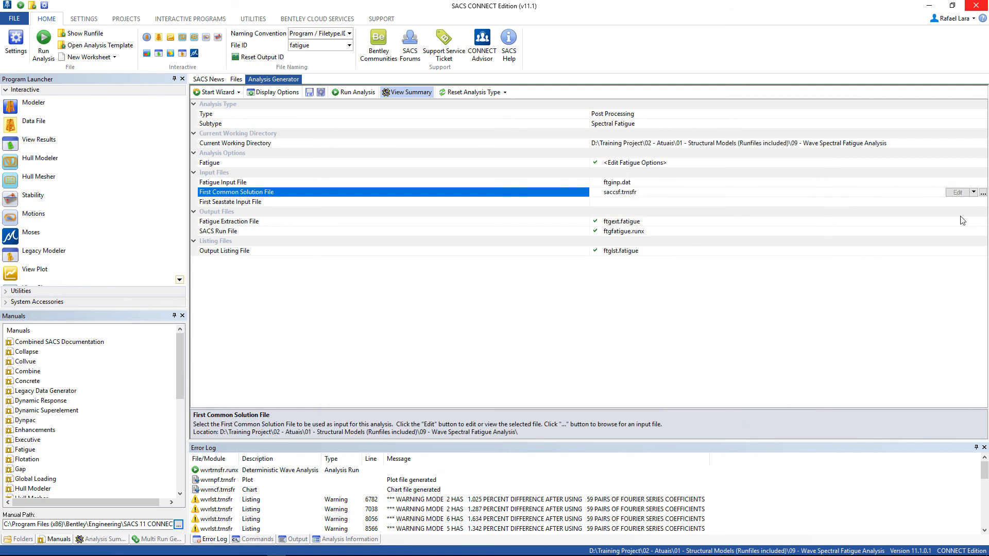
# Assign seainp.fatigue as the First Seastate Input File
pyautogui.click(982, 204)
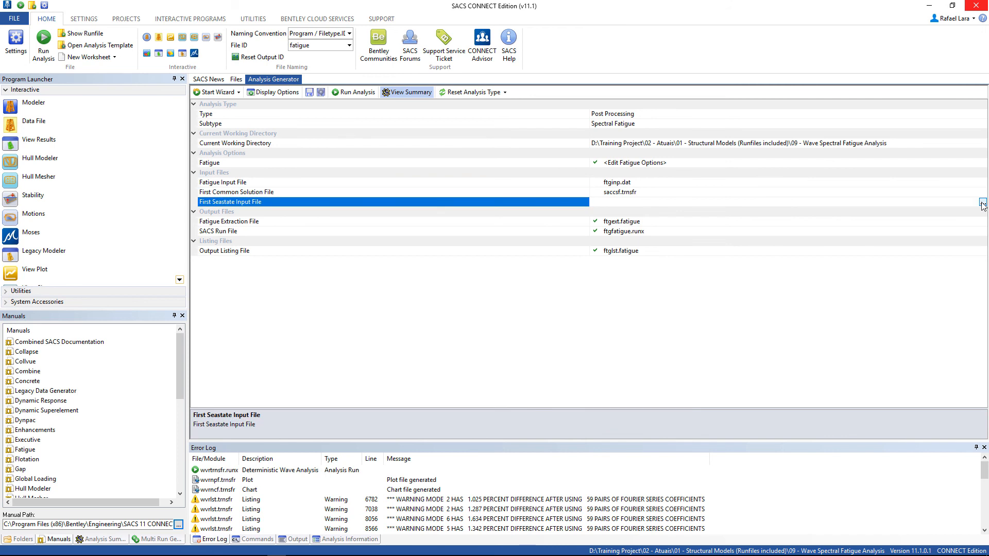
pyautogui.click(983, 203)
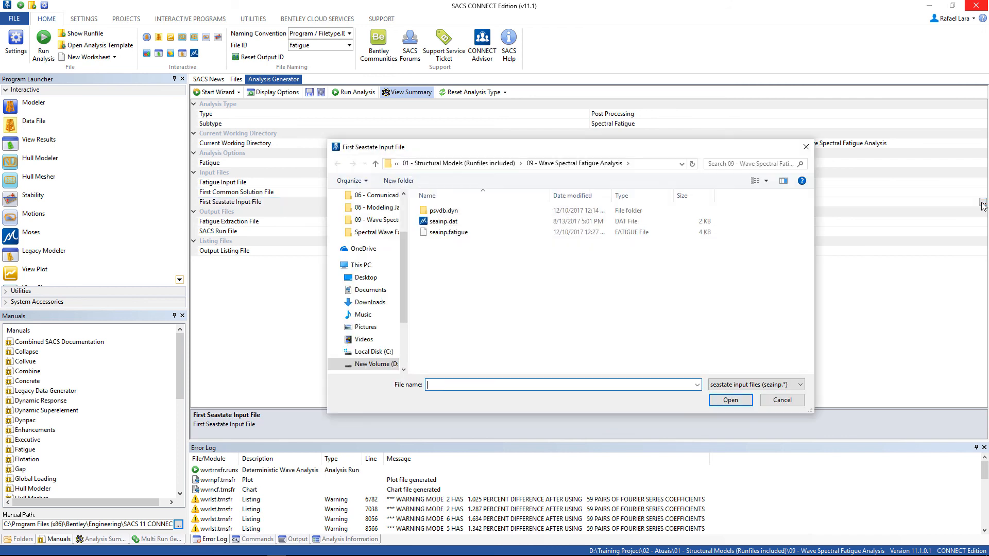
pyautogui.click(440, 233)
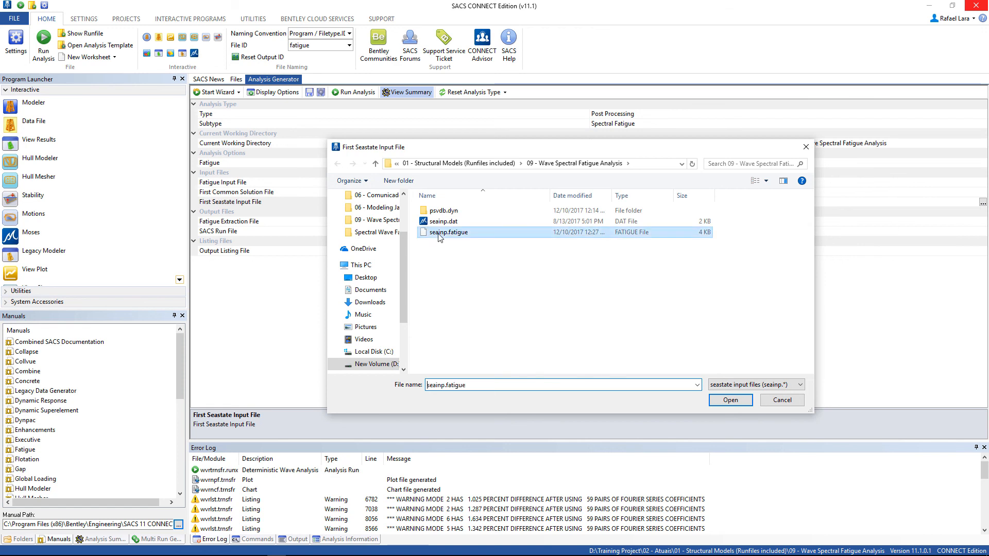
pyautogui.click(733, 402)
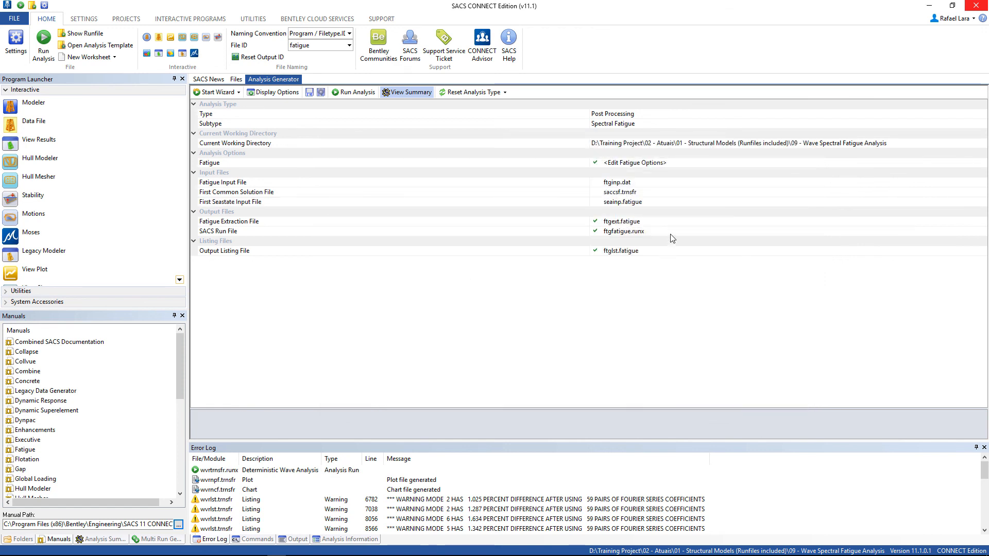
# Run the spectral fatigue analysis, accepting the license usage, and open the ftglst.fatigue output listing
pyautogui.click(348, 94)
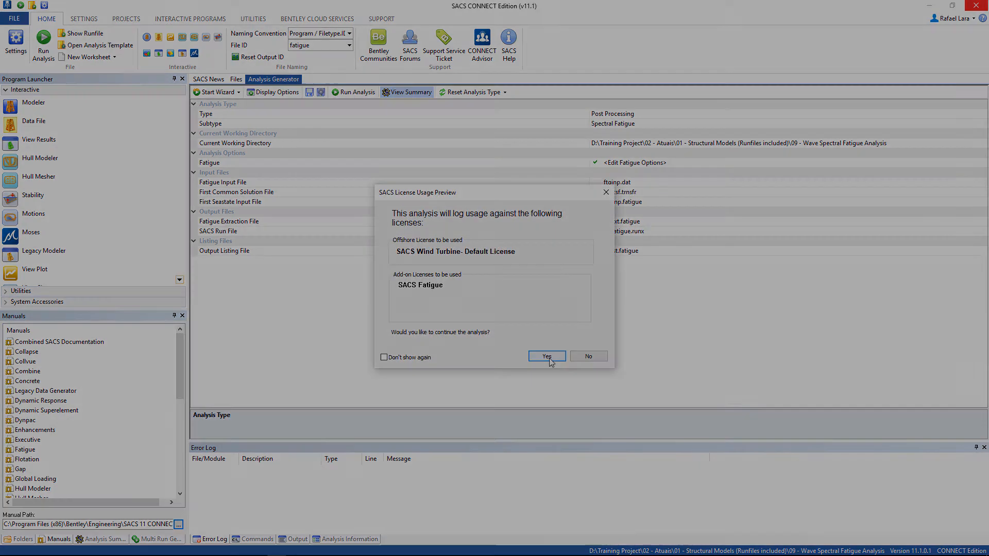
pyautogui.click(547, 356)
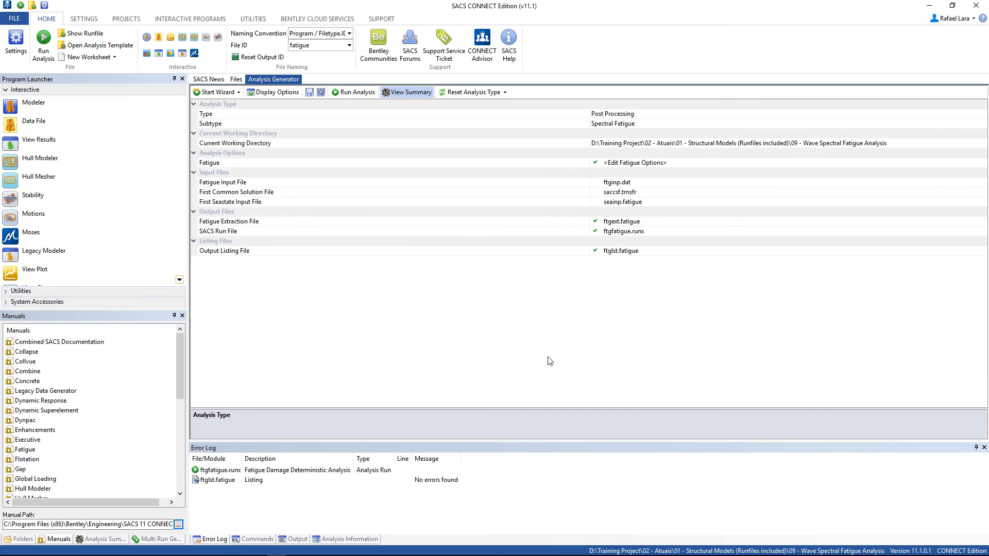
pyautogui.click(223, 484)
pyautogui.doubleClick(220, 483)
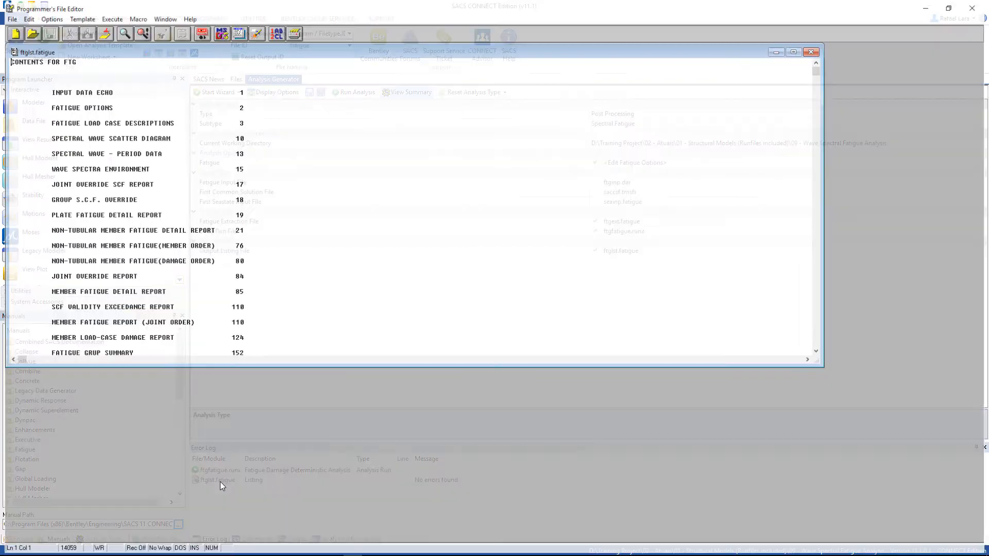
# Search the maximized fatigue listing for "damage order" until reaching the non-tubular member fatigue report, and review its damage and service life results
pyautogui.click(796, 49)
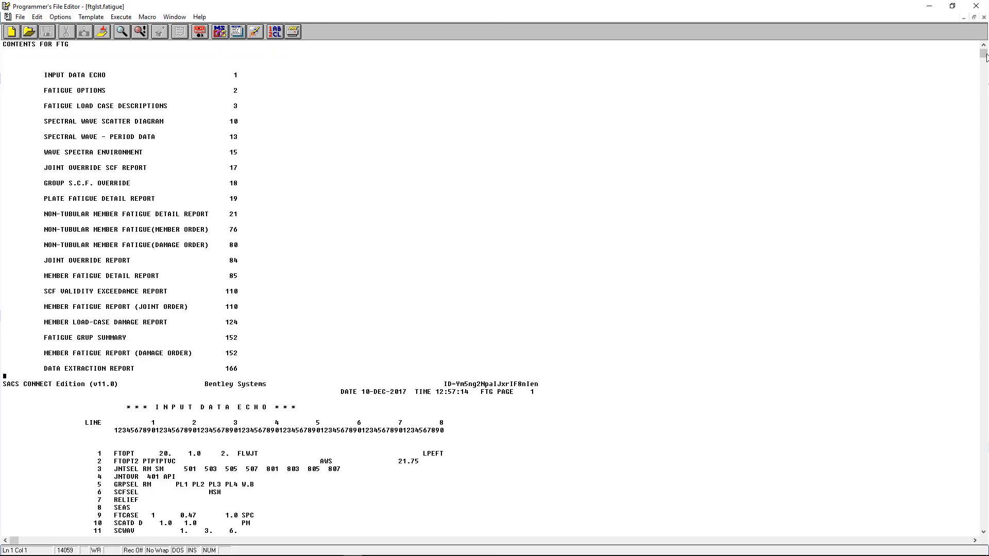
pyautogui.moveTo(986, 56); pyautogui.dragTo(982, 482)
pyautogui.scroll(-4, 941, 440)
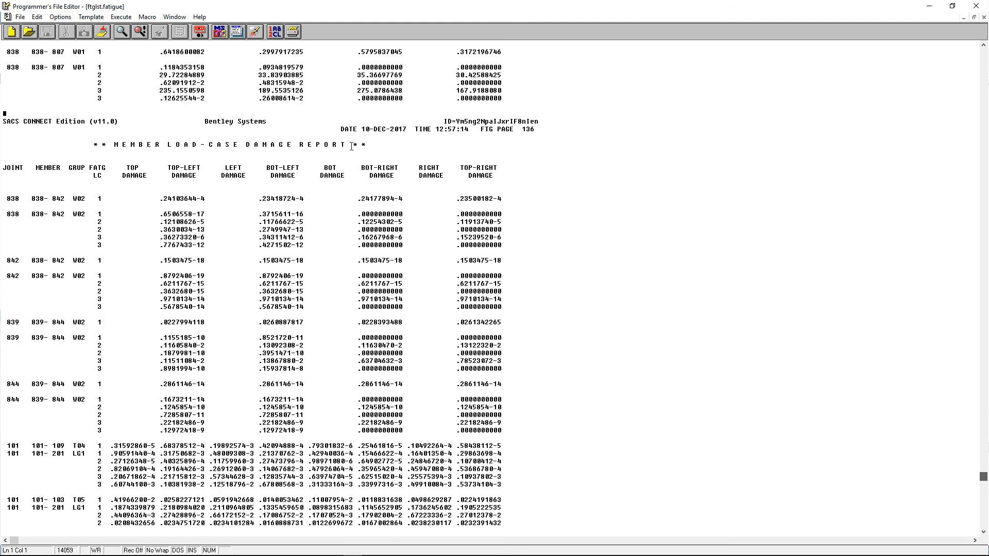
pyautogui.click(121, 31)
pyautogui.write('damage order')
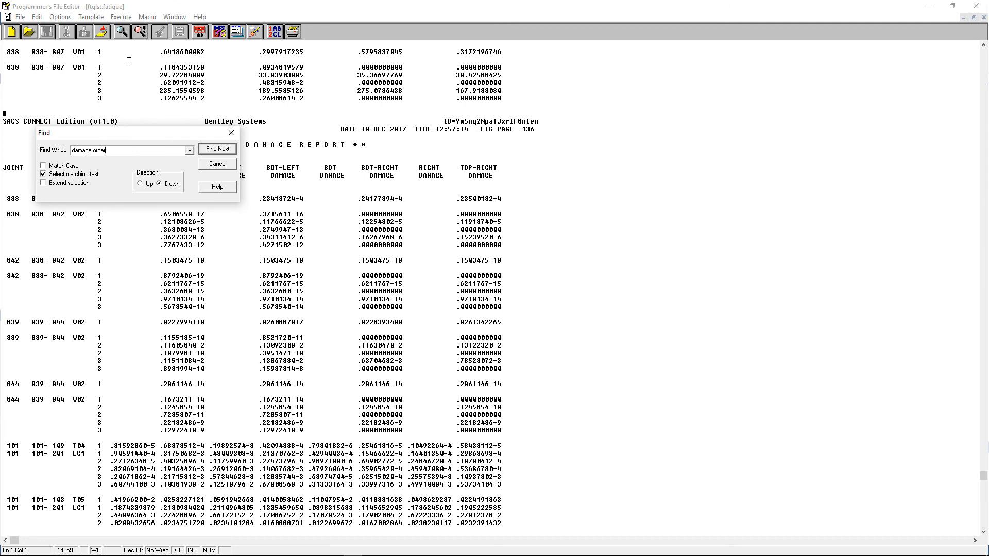
pyautogui.press('Return')
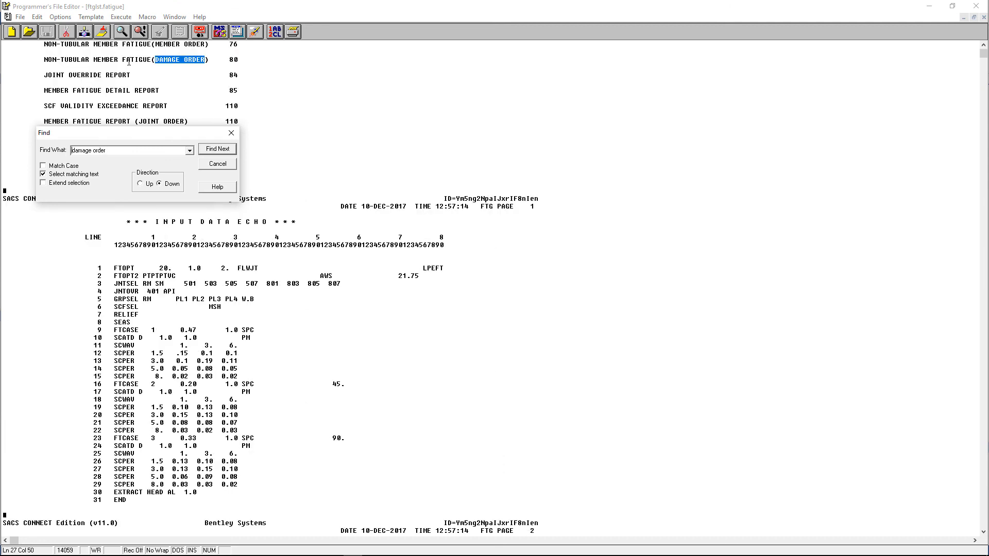
pyautogui.press('Return')
pyautogui.press('Return')
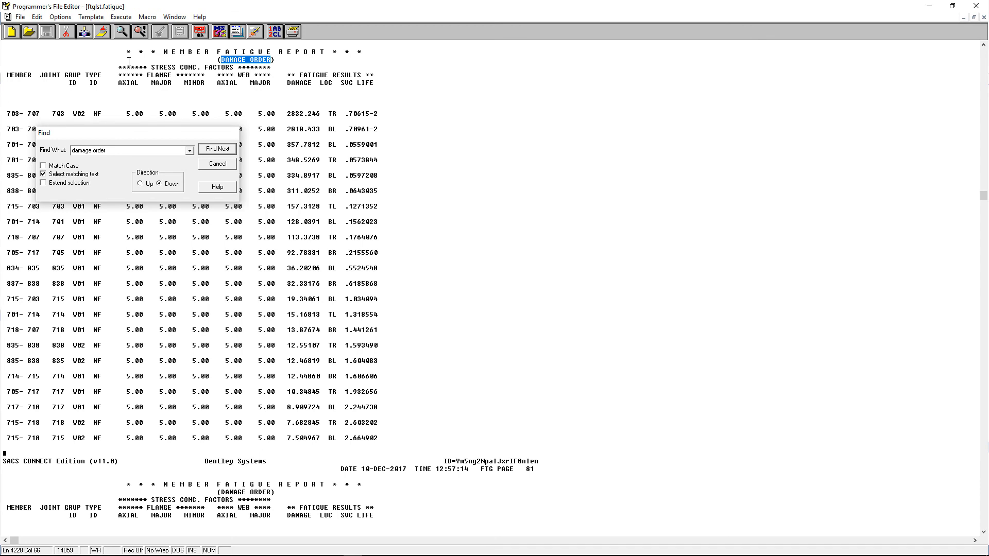
pyautogui.press('Escape')
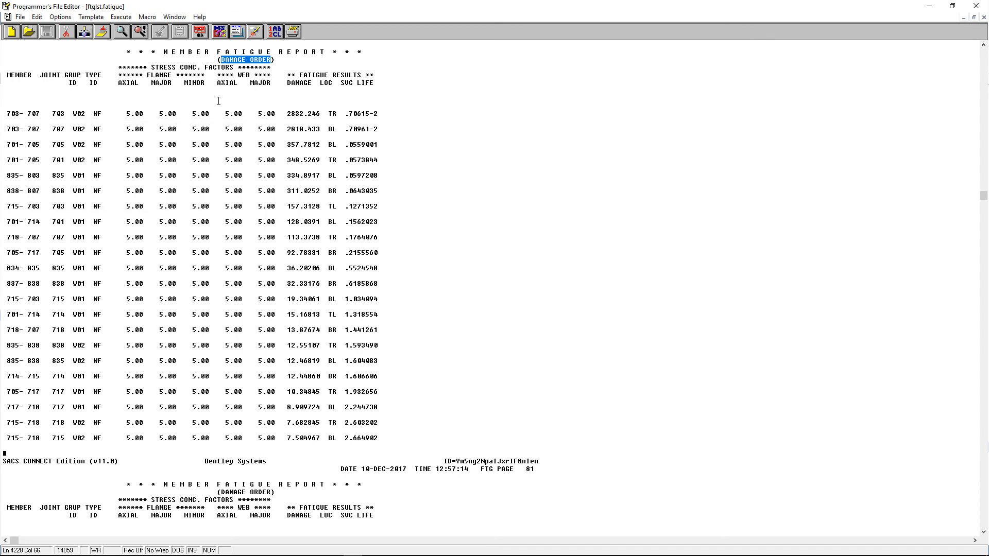
pyautogui.scroll(-5, 391, 144)
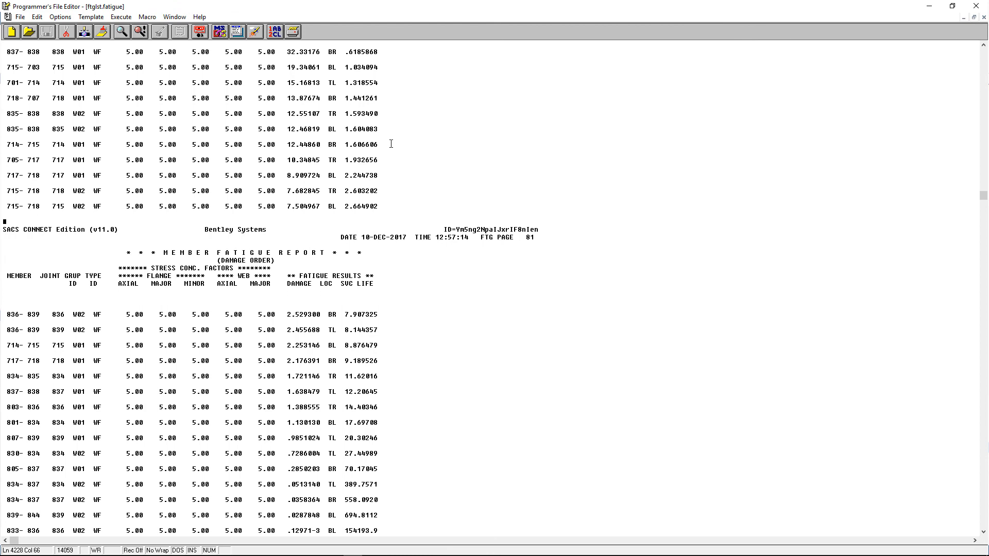
pyautogui.scroll(6, 391, 144)
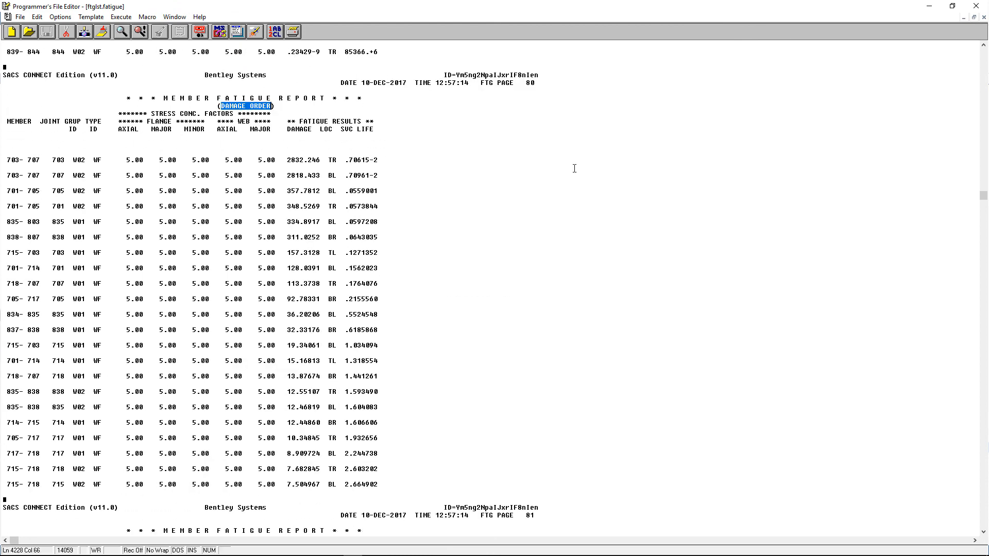
# Examine the tubular member fatigue report in damage order near the end of the listing, from page 152, and close the listing
pyautogui.scroll(-3, 889, 197)
pyautogui.moveTo(984, 198); pyautogui.dragTo(979, 452)
pyautogui.moveTo(218, 359); pyautogui.dragTo(279, 361)
pyautogui.moveTo(983, 443); pyautogui.dragTo(985, 512)
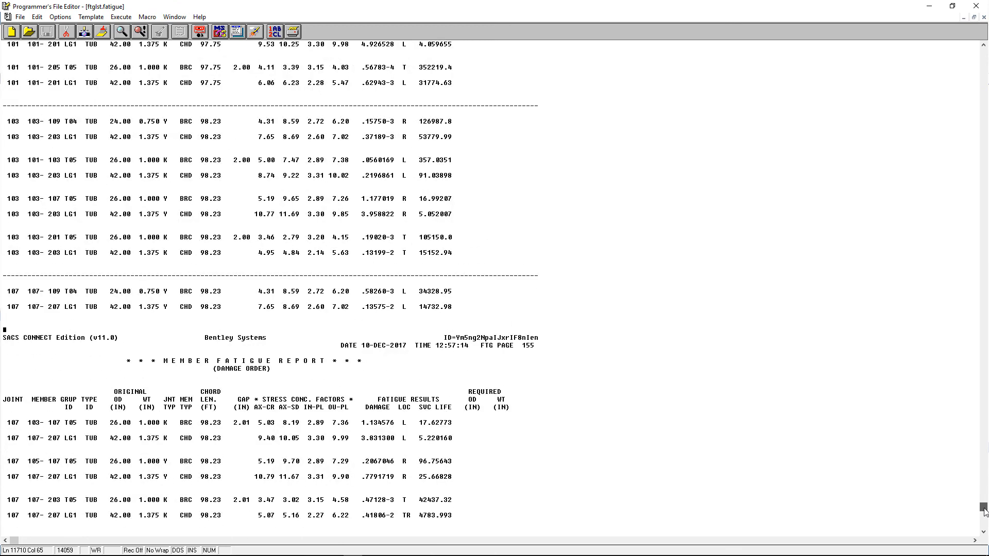
pyautogui.moveTo(985, 512); pyautogui.dragTo(985, 504)
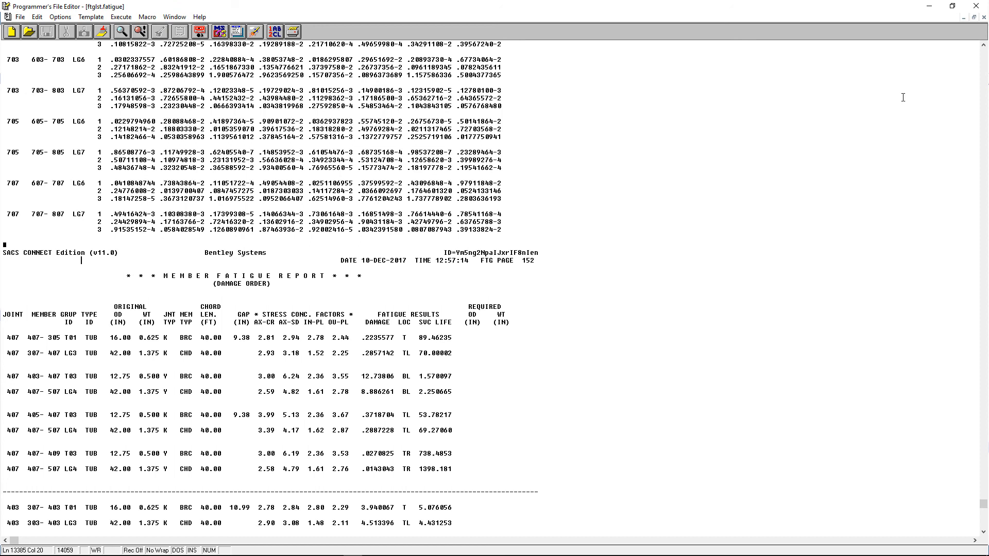
pyautogui.click(976, 6)
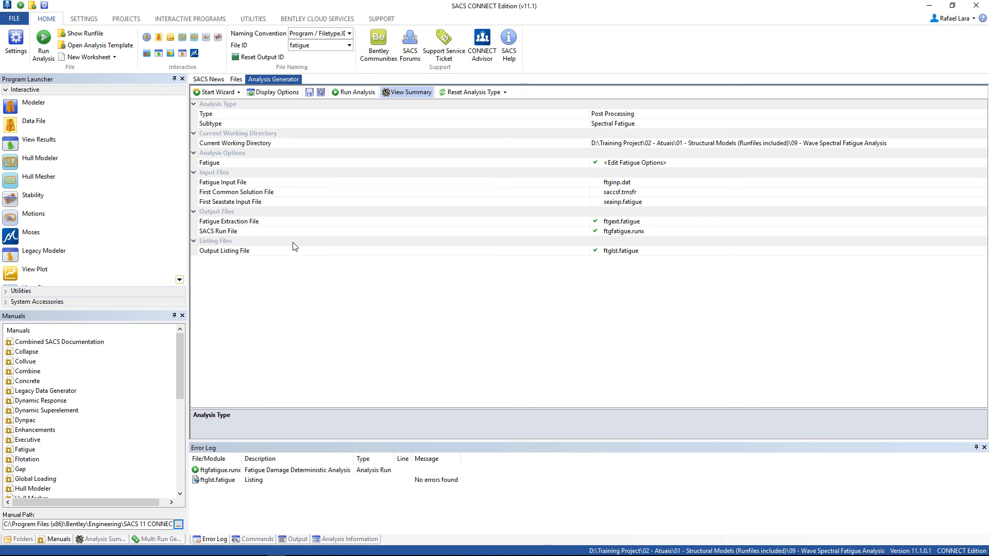
# Open the psvdb.dyn database in the SACS 3D Results Viewer and import the ftgext.fatigue extraction file
pyautogui.click(236, 79)
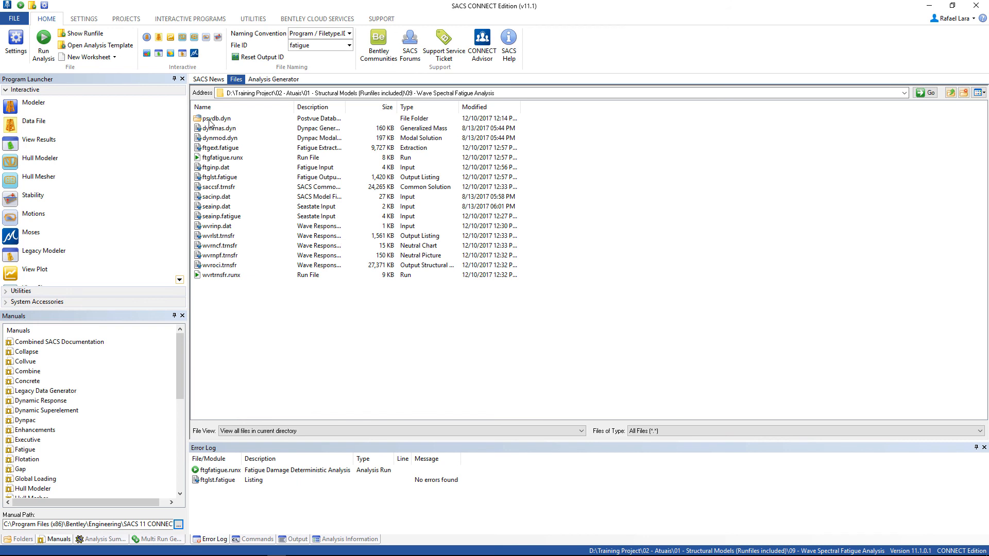
pyautogui.doubleClick(209, 120)
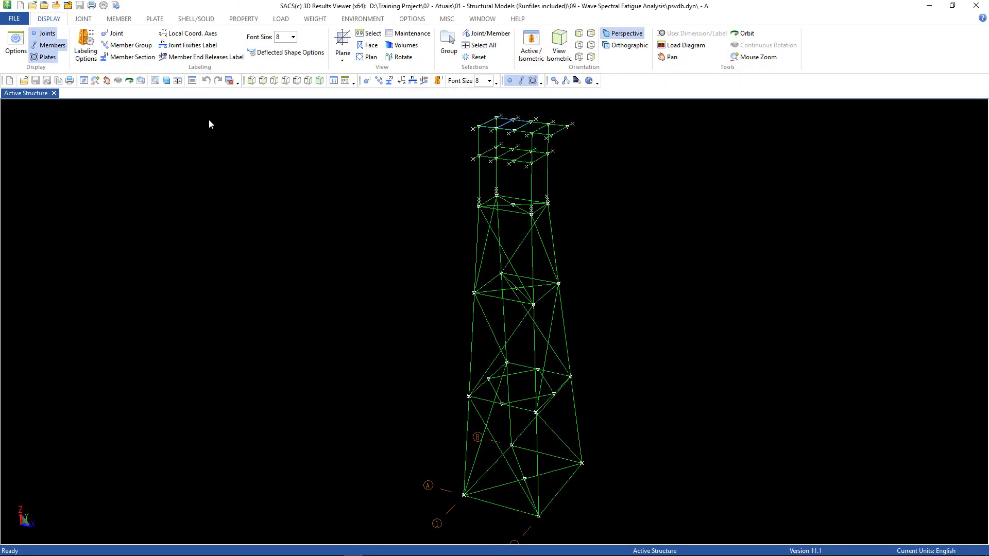
pyautogui.click(84, 19)
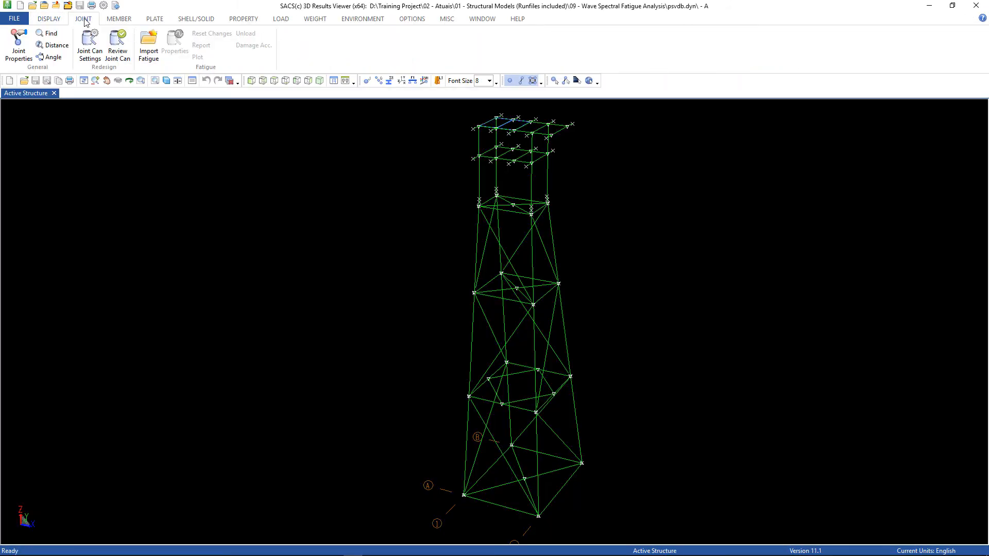
pyautogui.click(149, 54)
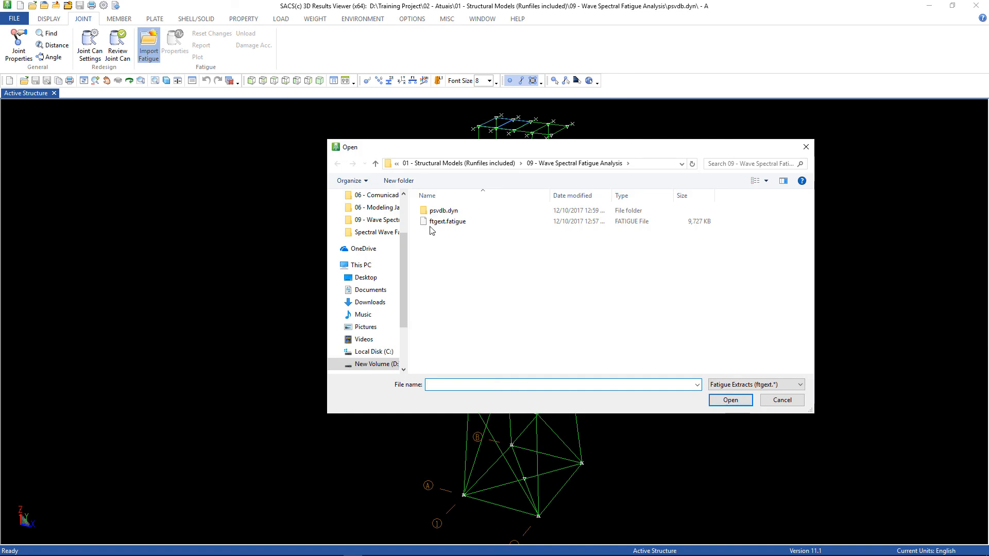
pyautogui.click(434, 226)
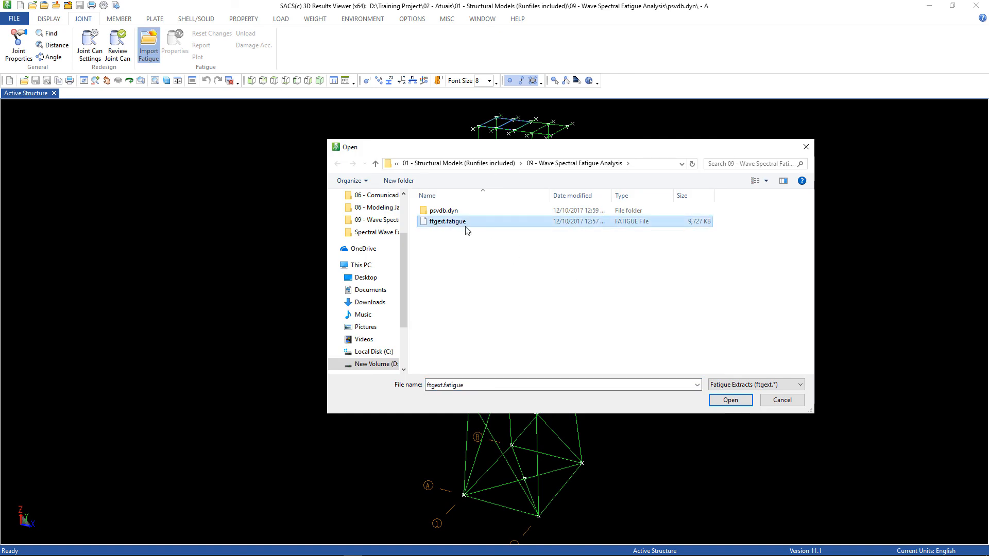
pyautogui.click(743, 405)
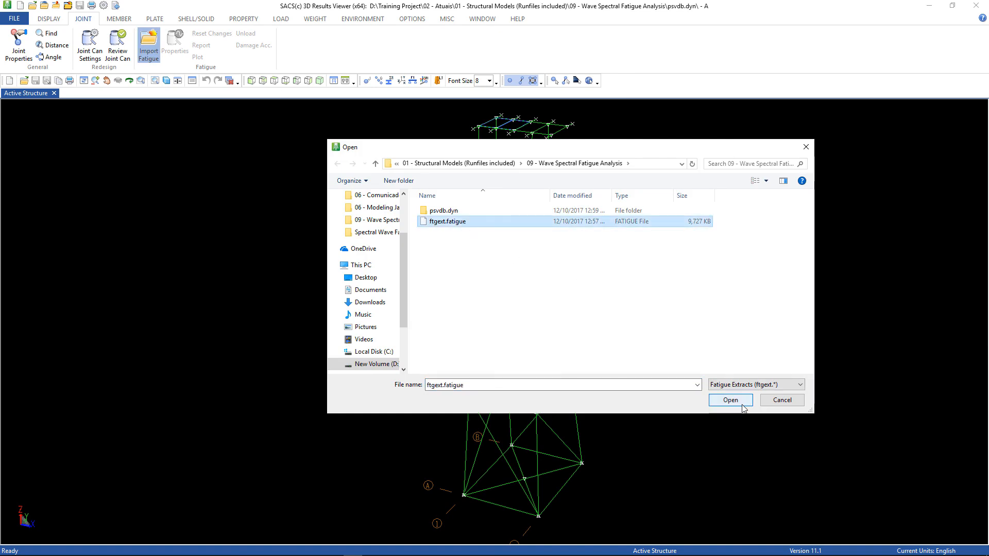
pyautogui.click(730, 401)
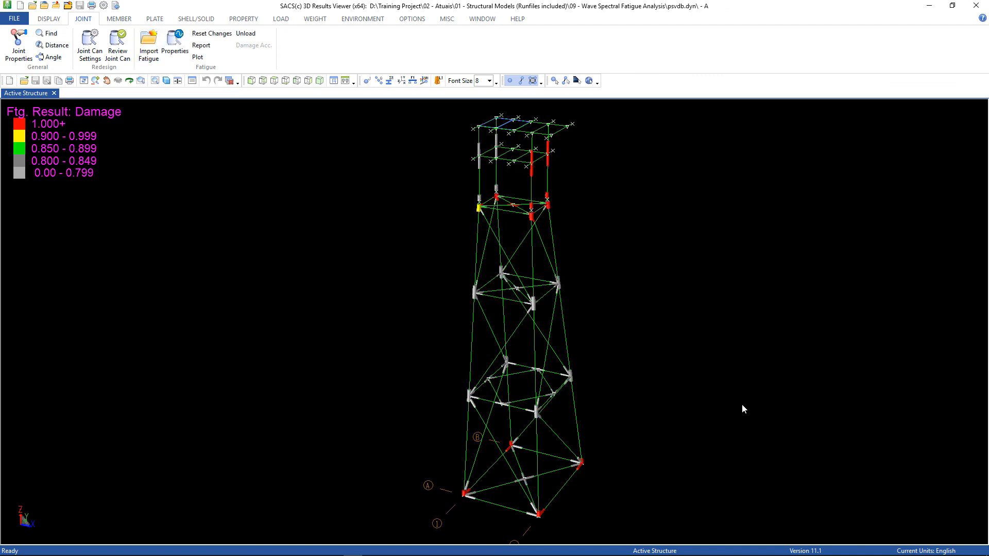
# Display the joint fatigue properties and examine the connected braces, fatigue input and fatigue results of joint 407
pyautogui.click(176, 56)
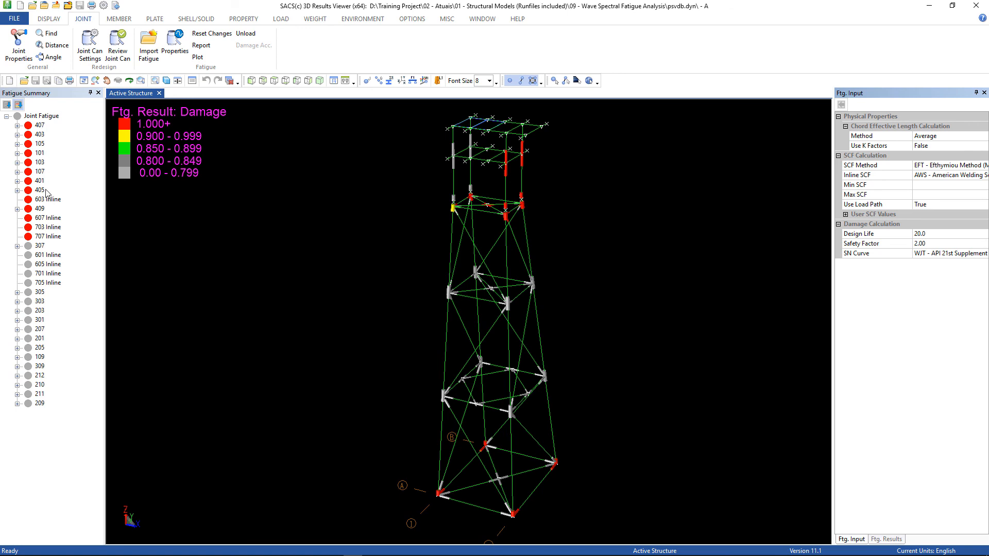
pyautogui.click(17, 126)
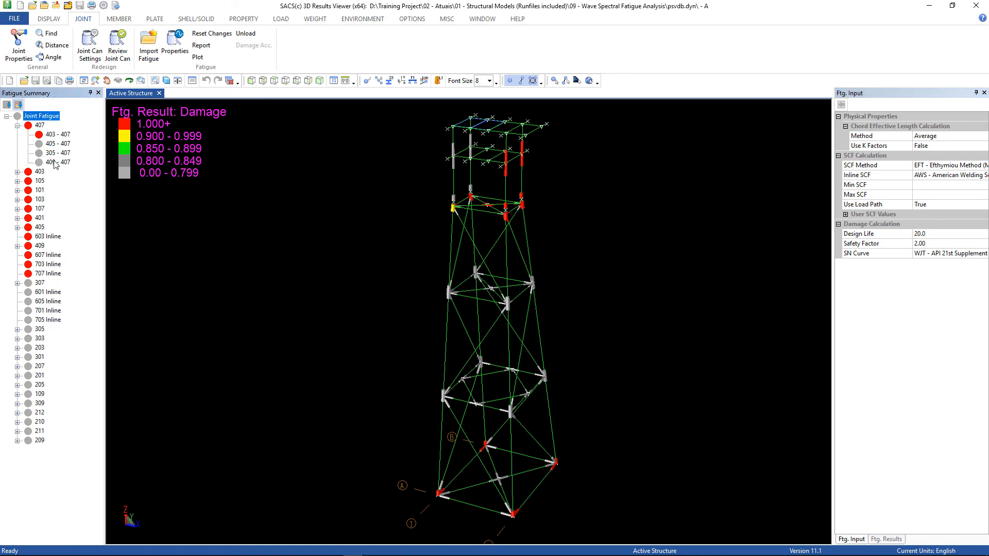
pyautogui.click(39, 125)
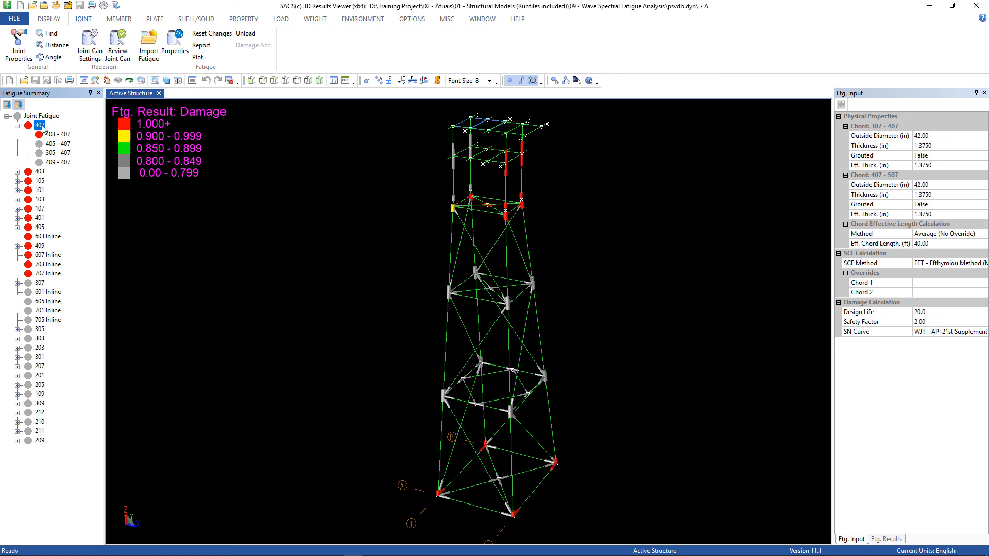
pyautogui.rightClick(43, 128)
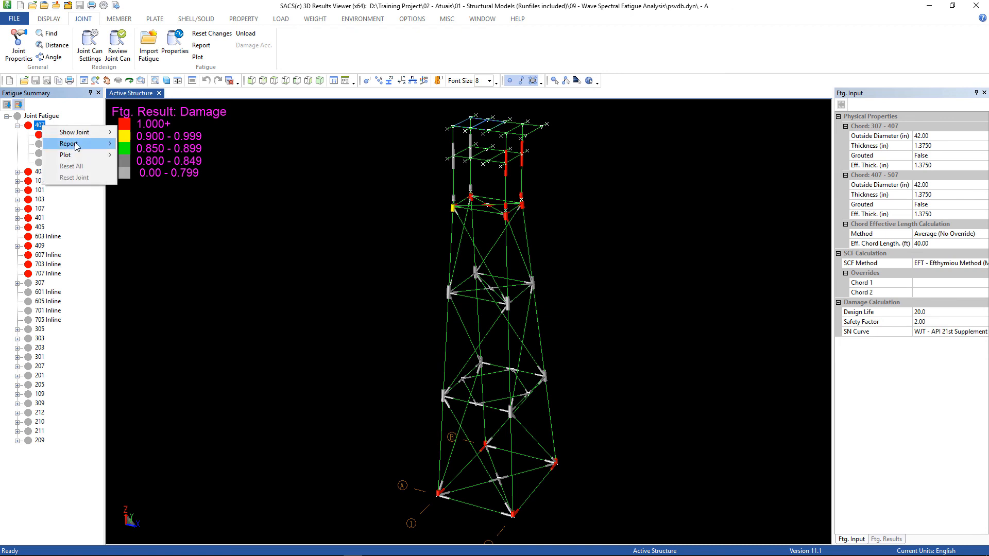
pyautogui.moveTo(76, 146)
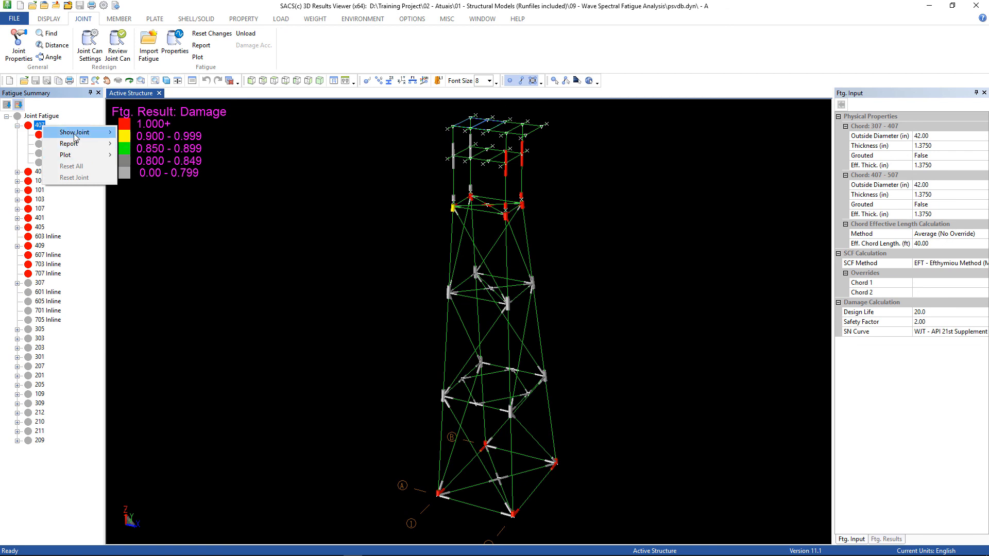
pyautogui.click(40, 126)
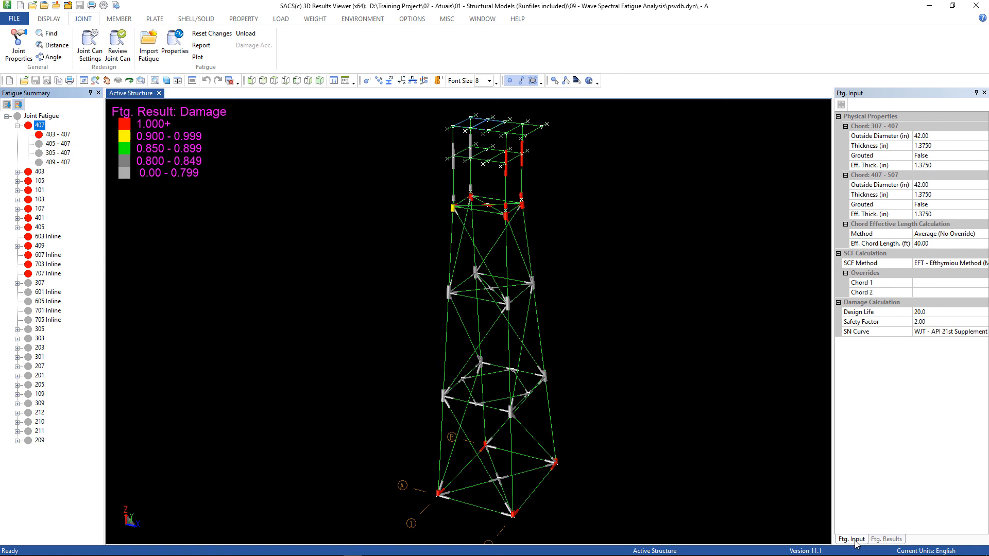
pyautogui.click(890, 541)
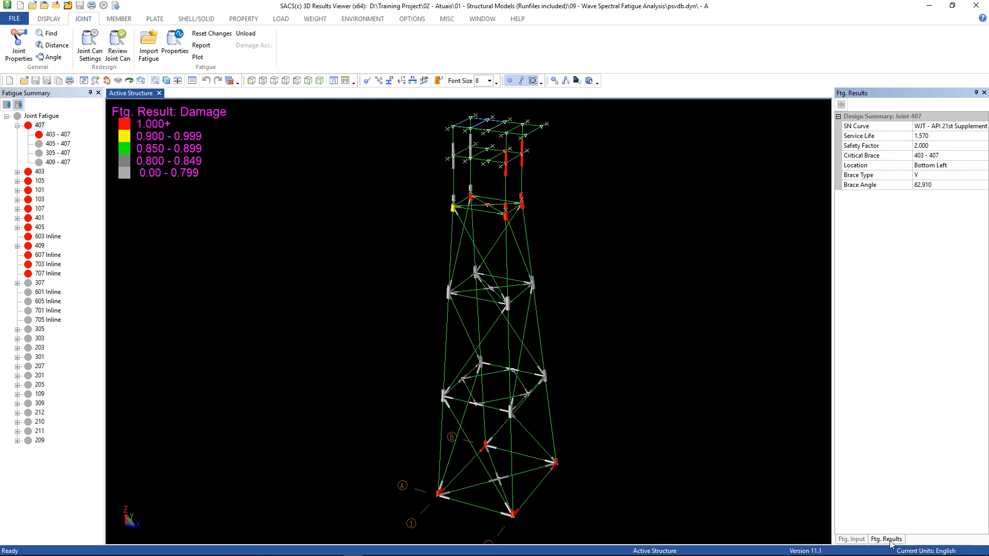
pyautogui.click(853, 540)
# Plot the response spectrum of brace 403 - 407 using the Pierson Moskovitz spectrum with height 3.00 and period 5.000, and place the plot over the model
pyautogui.click(57, 135)
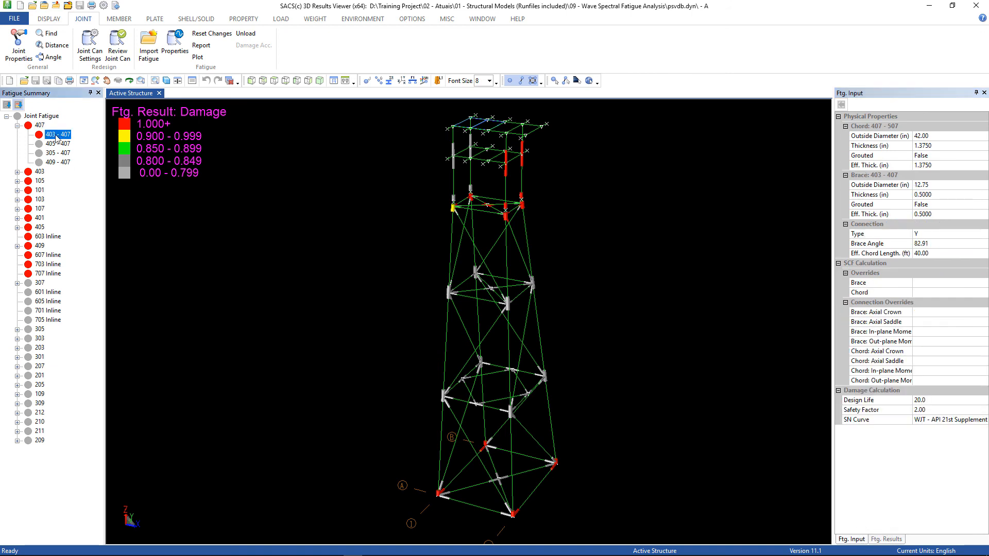
pyautogui.rightClick(57, 138)
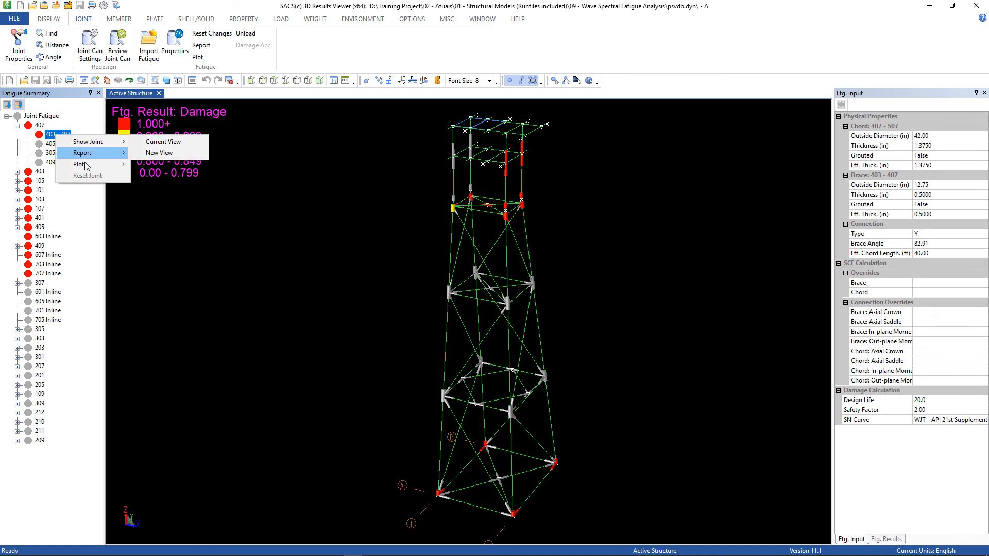
pyautogui.moveTo(85, 164)
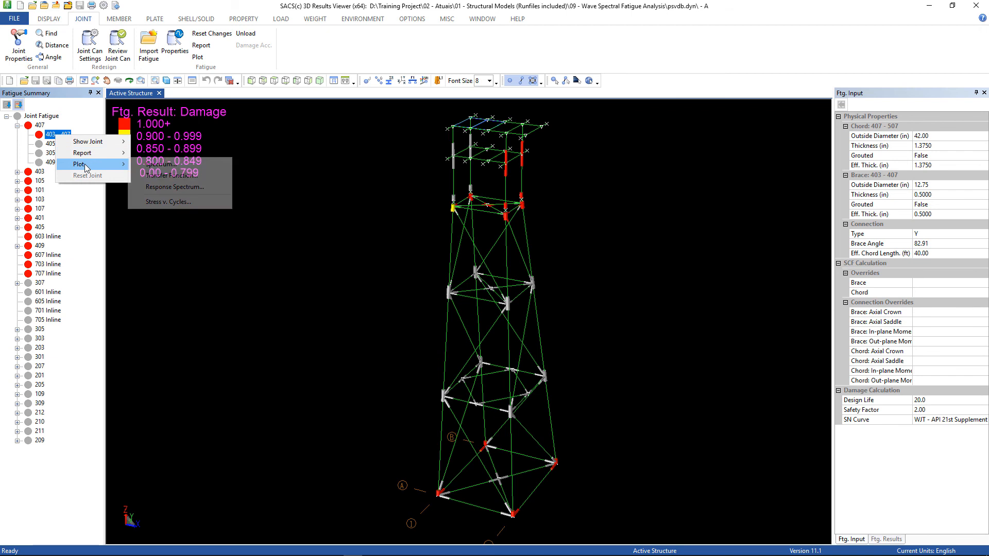
pyautogui.click(159, 188)
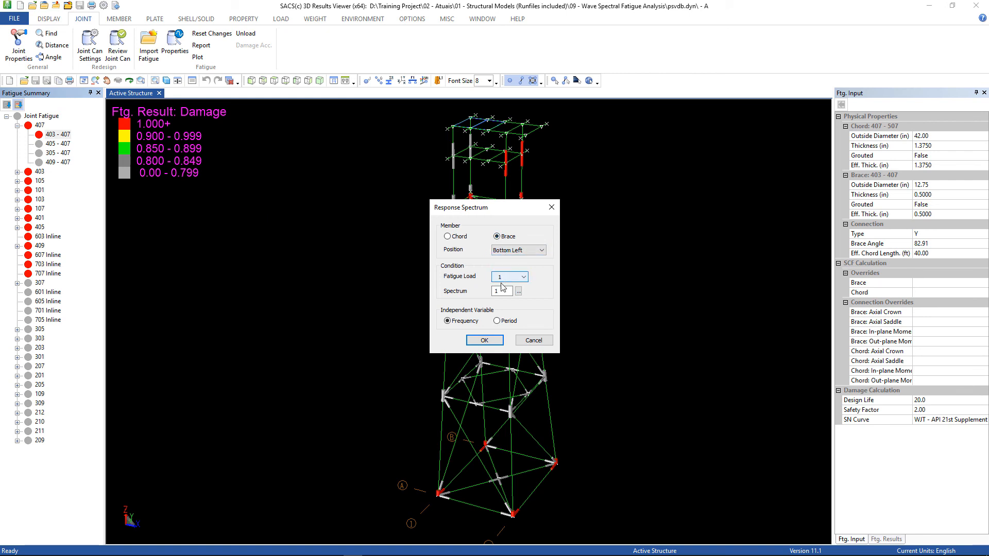
pyautogui.click(518, 292)
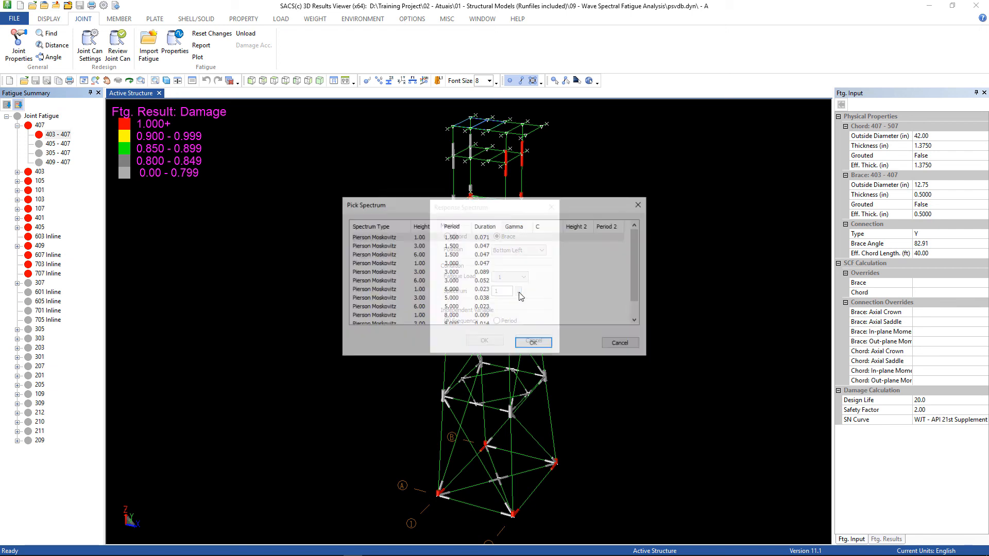
pyautogui.moveTo(635, 284)
pyautogui.mouseDown()
pyautogui.moveTo(638, 298)
pyautogui.moveTo(636, 273)
pyautogui.mouseUp()
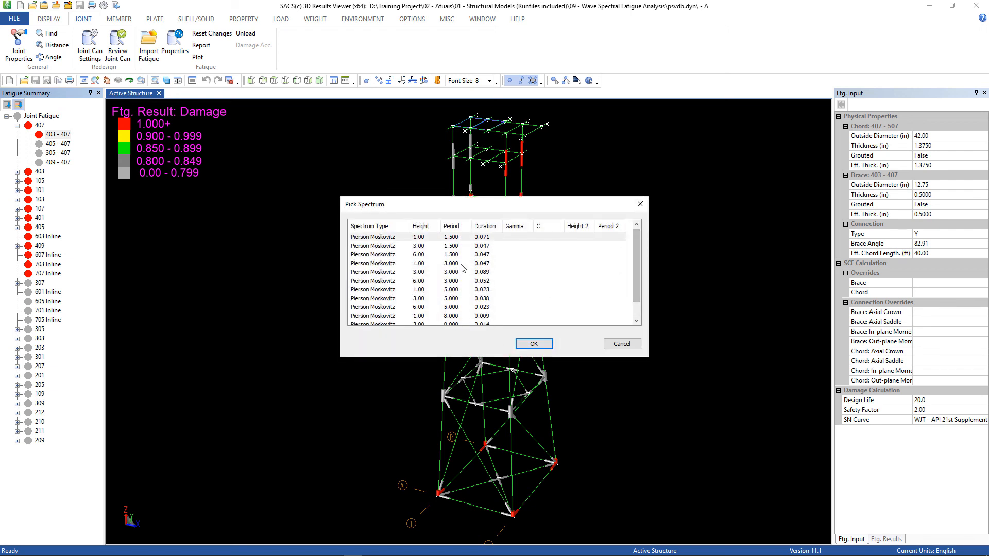
pyautogui.click(373, 301)
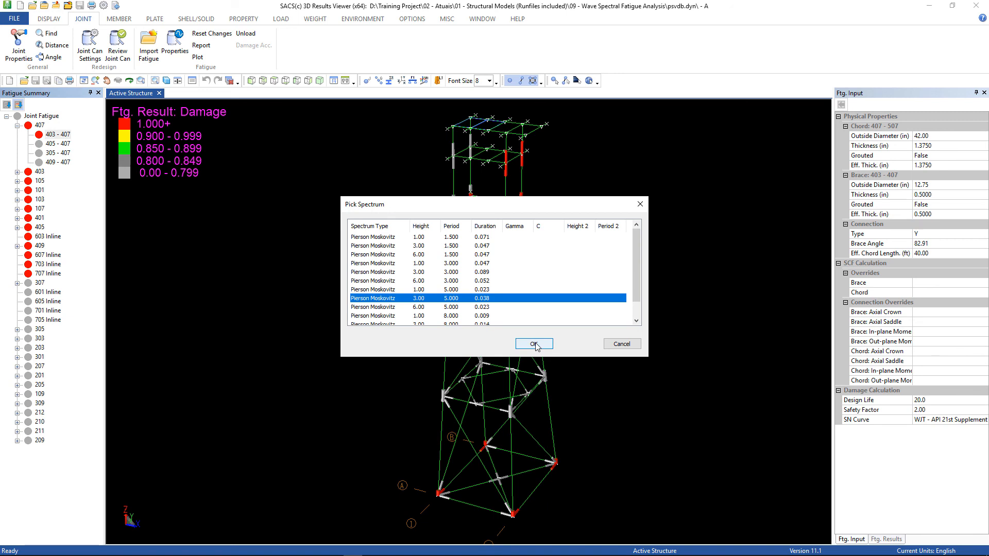
pyautogui.click(535, 345)
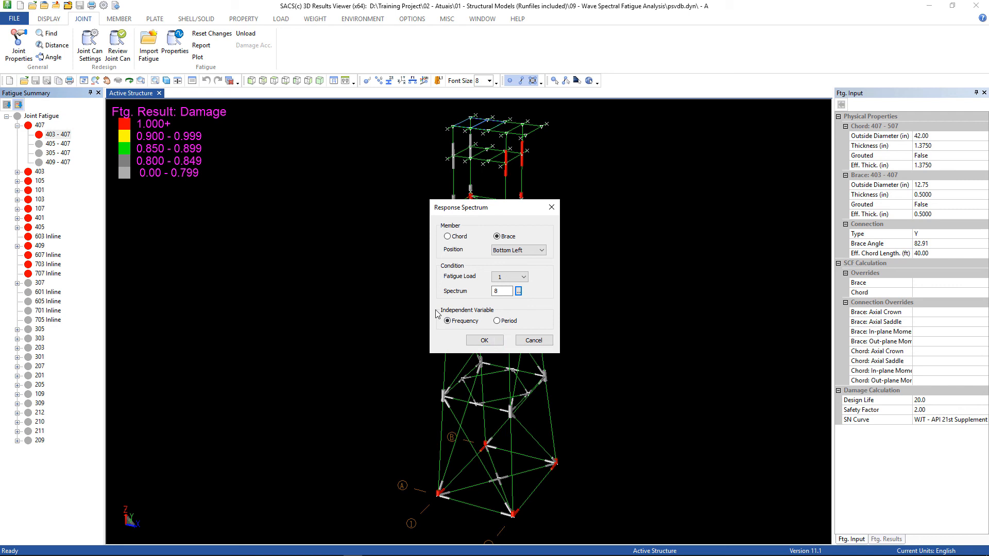
pyautogui.click(484, 341)
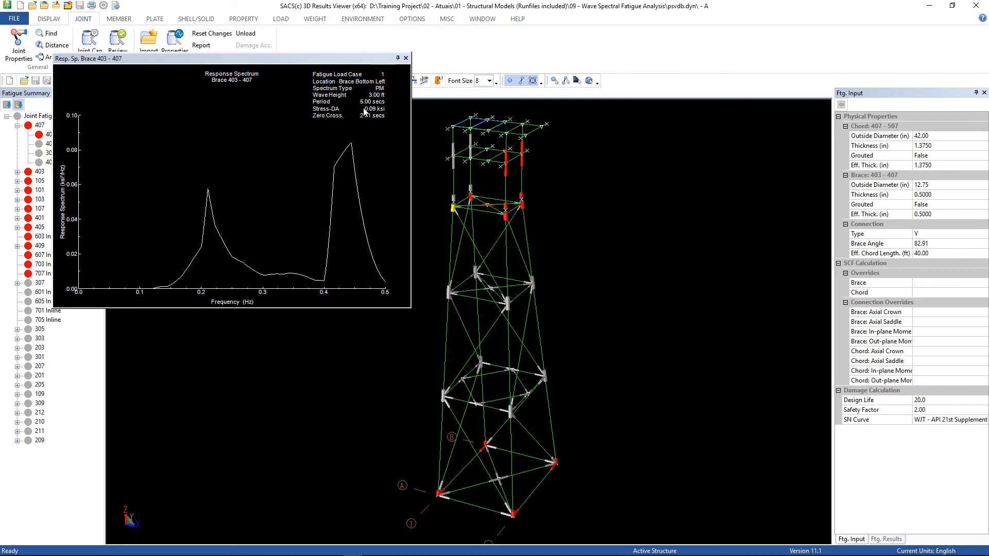
pyautogui.moveTo(343, 62); pyautogui.dragTo(574, 157)
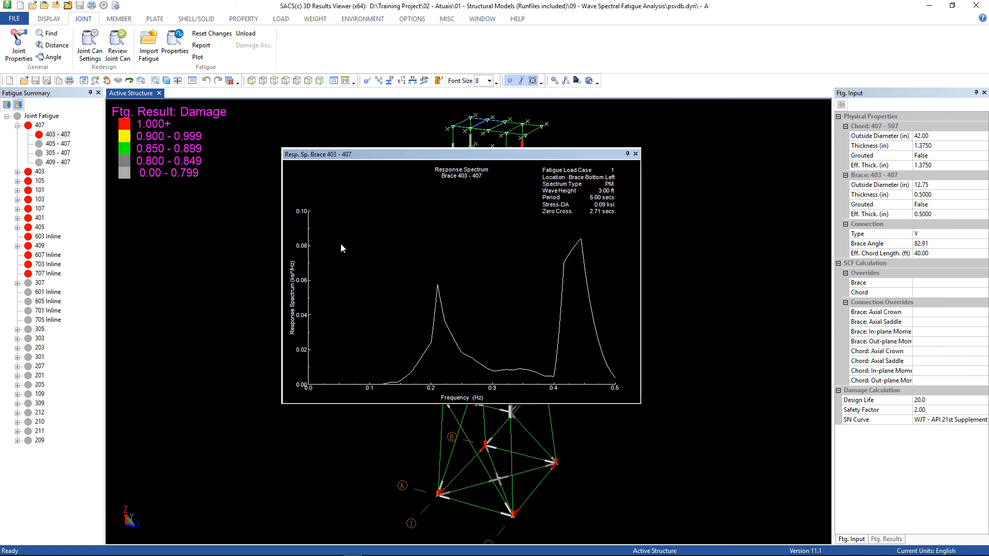
# Close the response spectrum plot and check the maximum damage in the fatigue results of brace 403 - 407
pyautogui.click(636, 154)
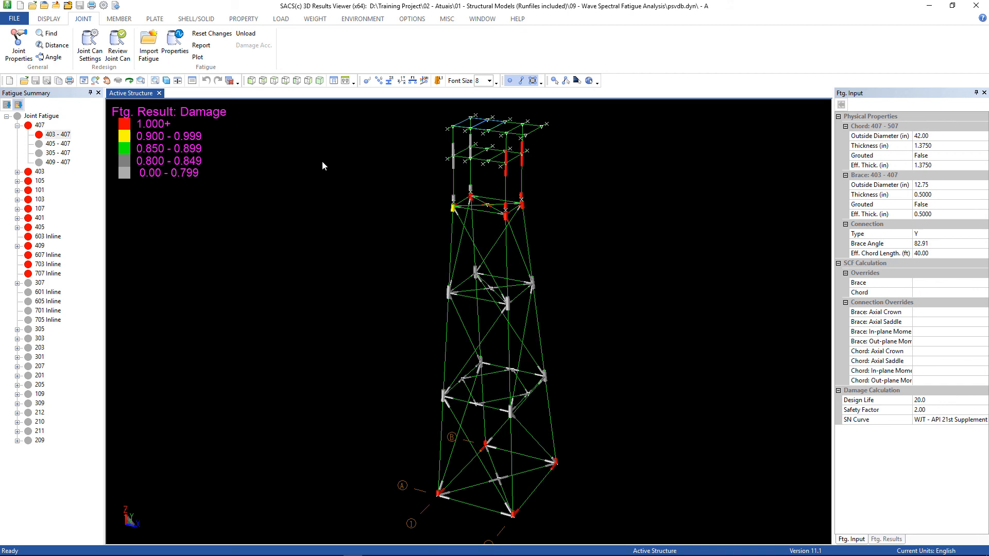
pyautogui.click(50, 135)
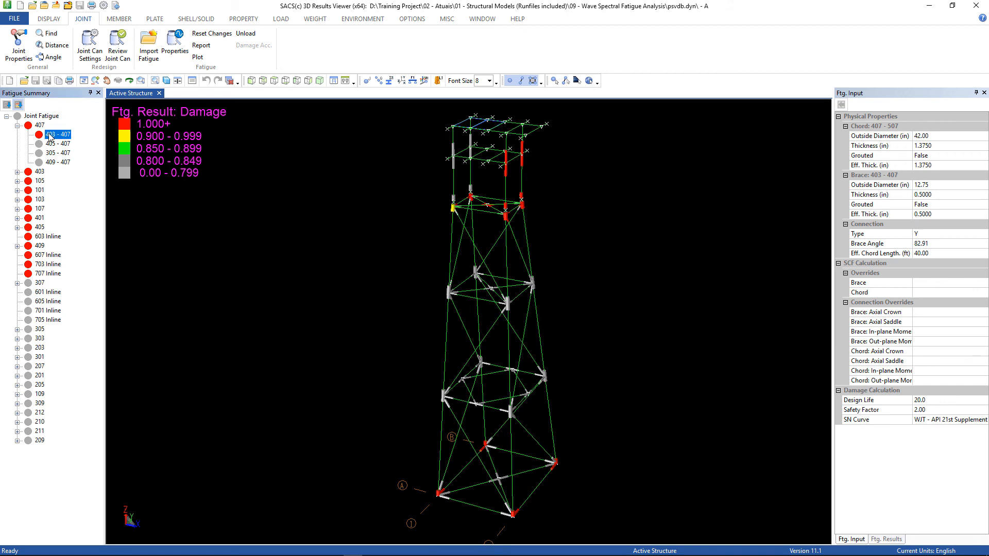
pyautogui.click(883, 539)
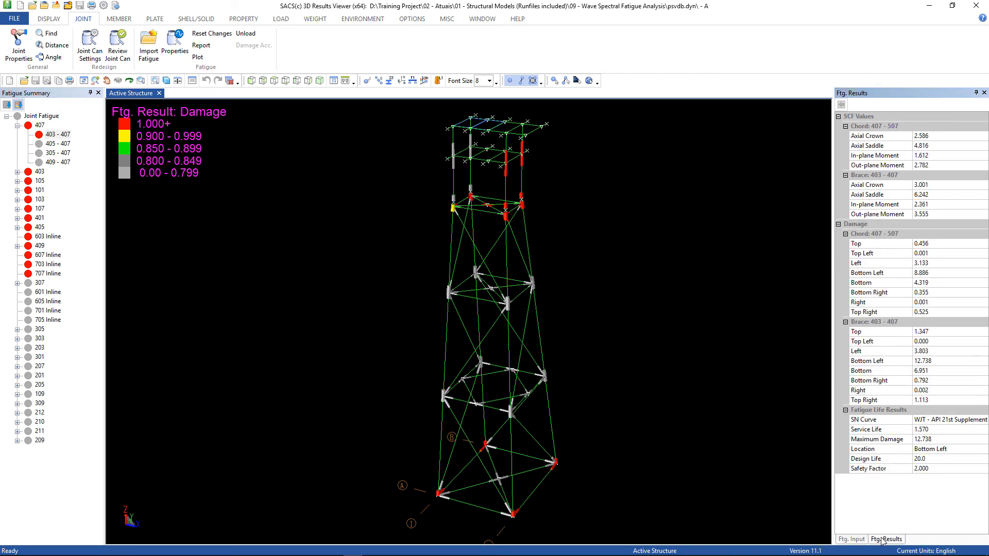
pyautogui.click(939, 439)
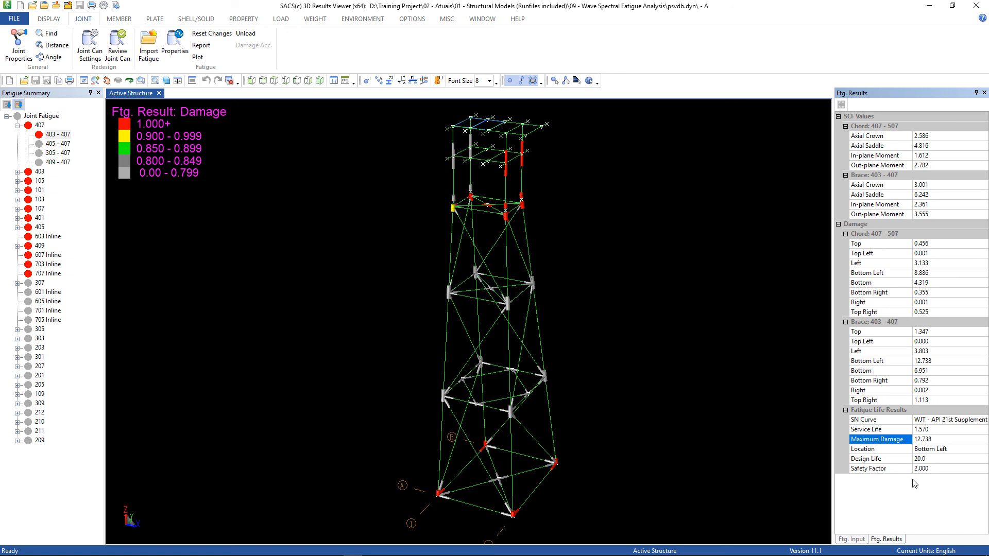
# Try a thickness of 1.5 in for chord 407 - 507 and check the maximum damage of brace 403 - 407
pyautogui.click(850, 540)
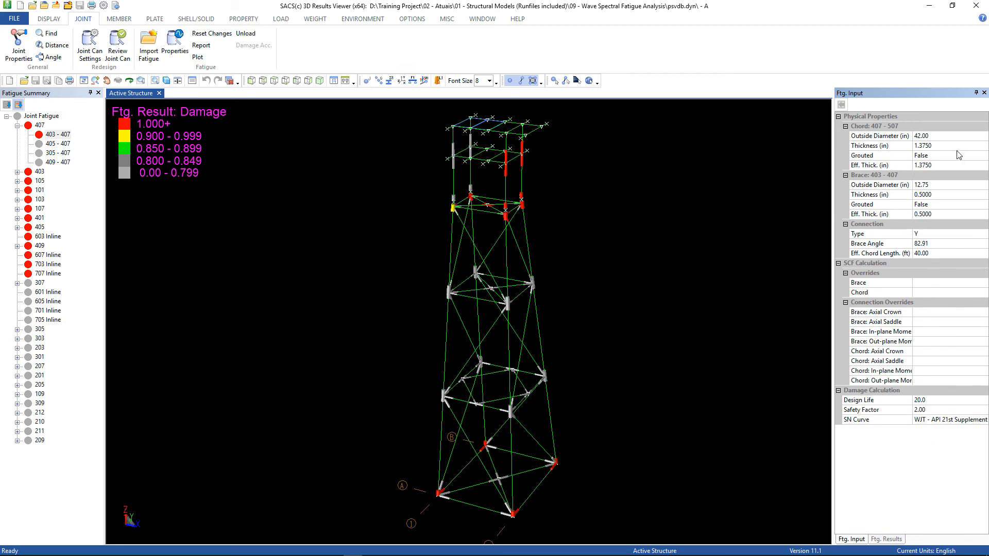
pyautogui.click(939, 148)
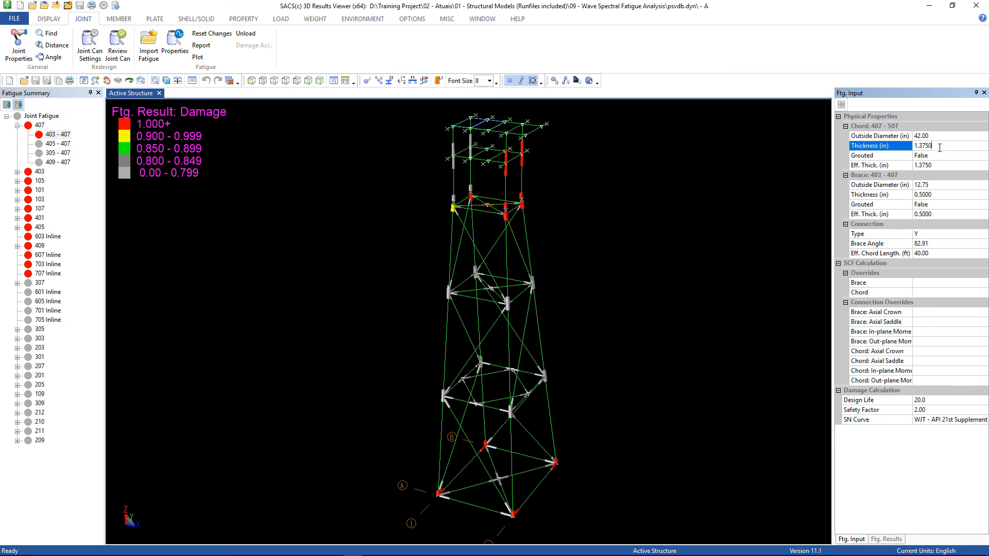
pyautogui.moveTo(922, 147); pyautogui.dragTo(939, 147)
pyautogui.write('5')
pyautogui.press('Return')
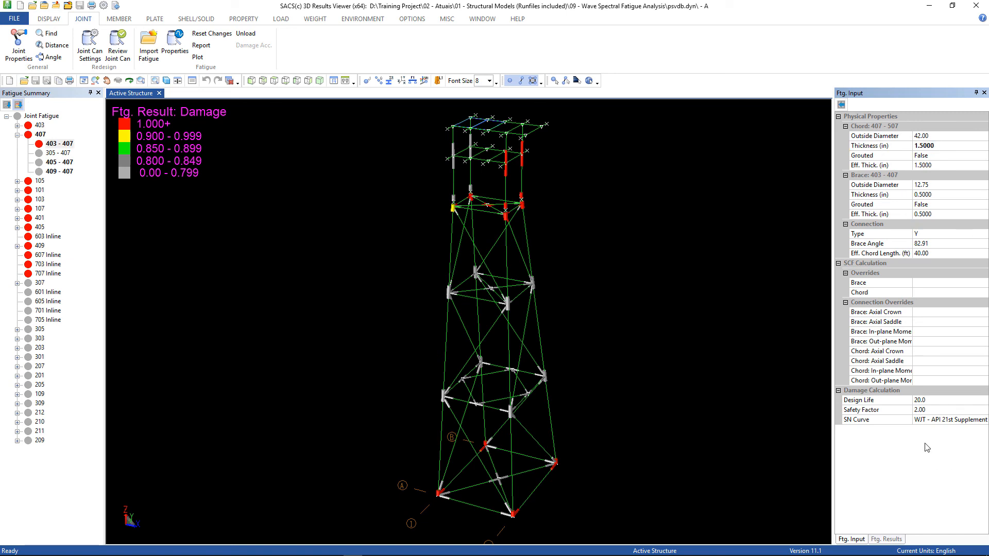
pyautogui.click(885, 541)
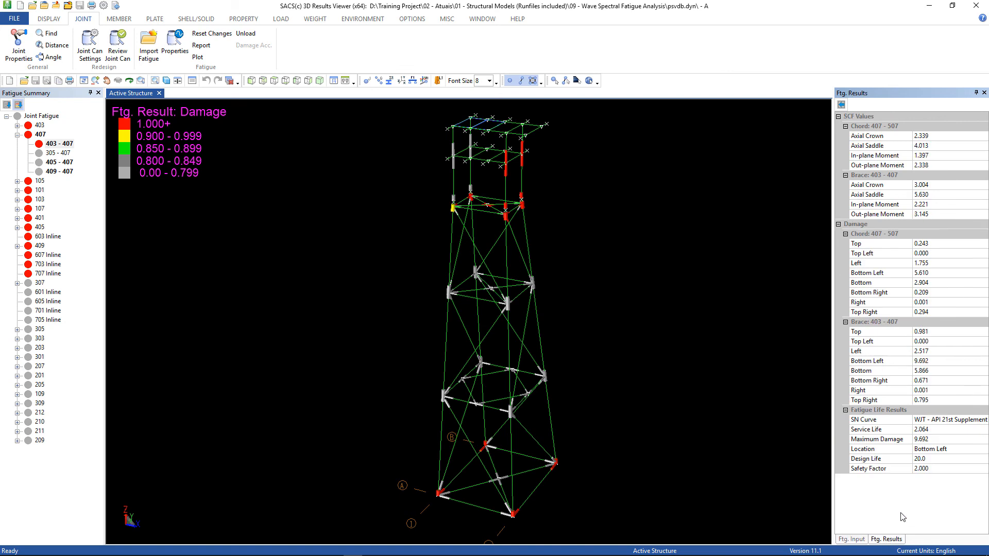
pyautogui.click(938, 441)
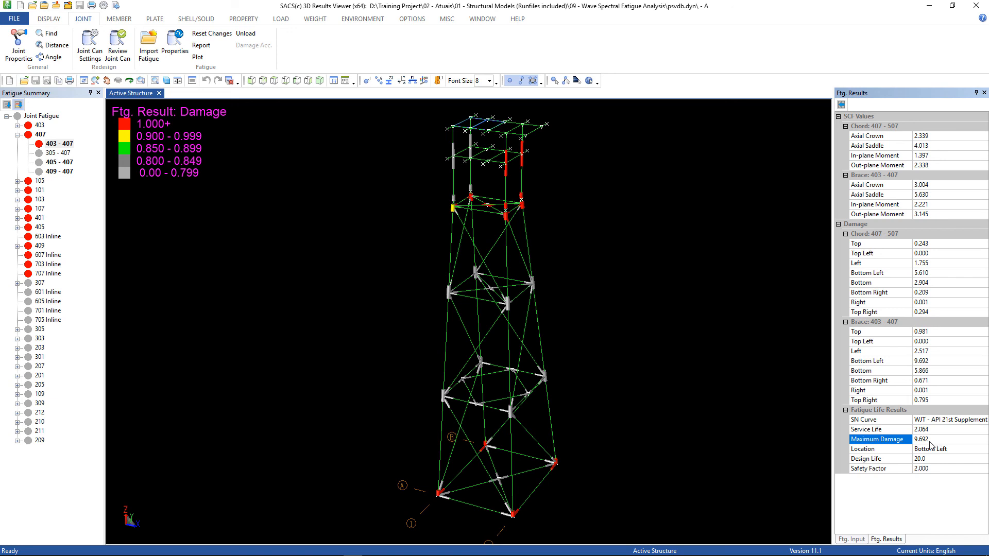
# Set the thickness of chord 407 - 507 to 2.5 in in the fatigue input
pyautogui.click(845, 540)
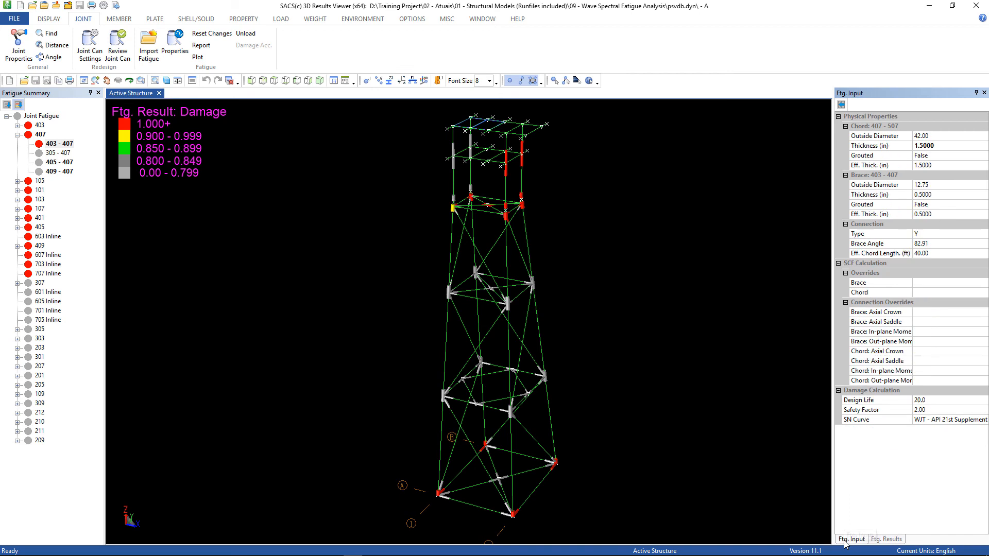
pyautogui.click(939, 147)
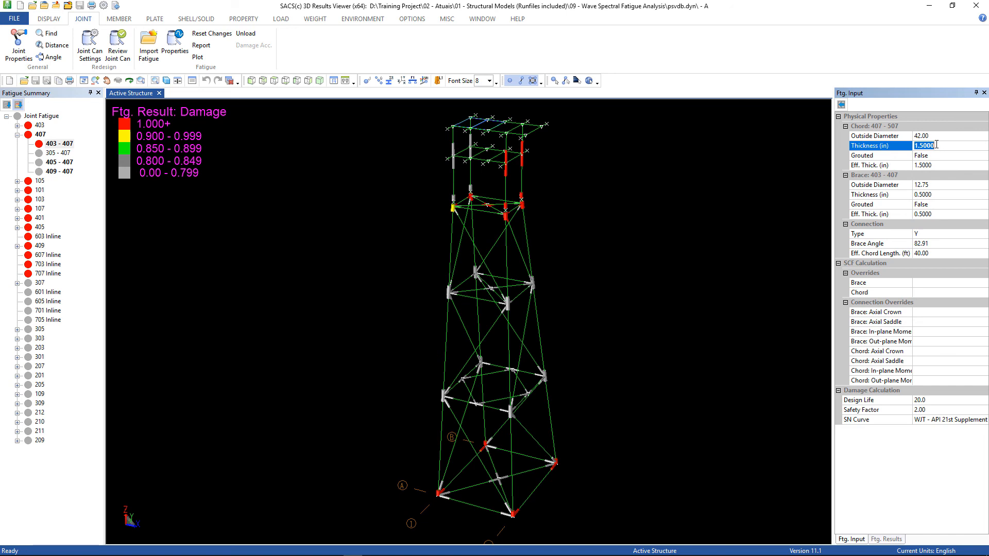
pyautogui.write('2.5')
pyautogui.press('Return')
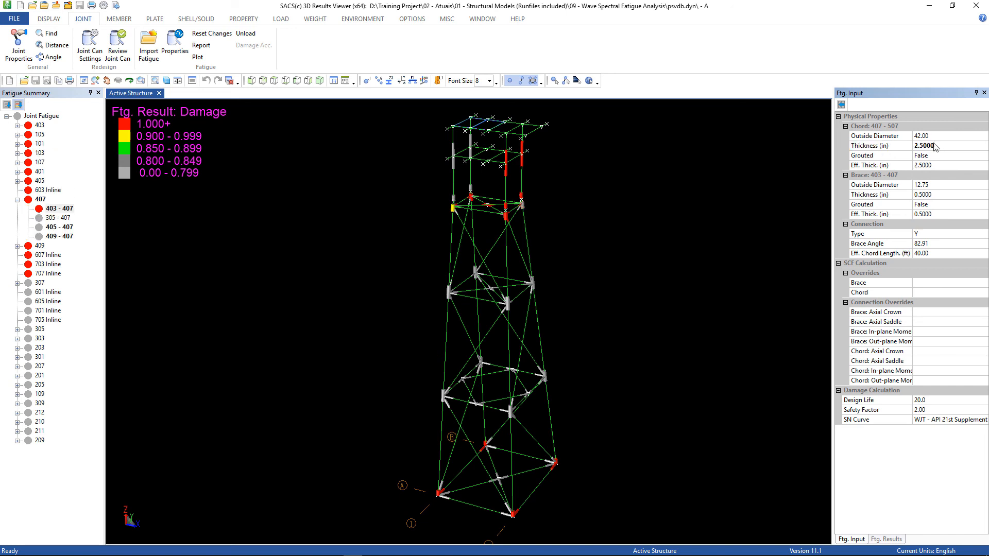
# Set the thickness of brace 403 - 407 to 1.5 in and check its maximum damage in the fatigue results
pyautogui.click(934, 195)
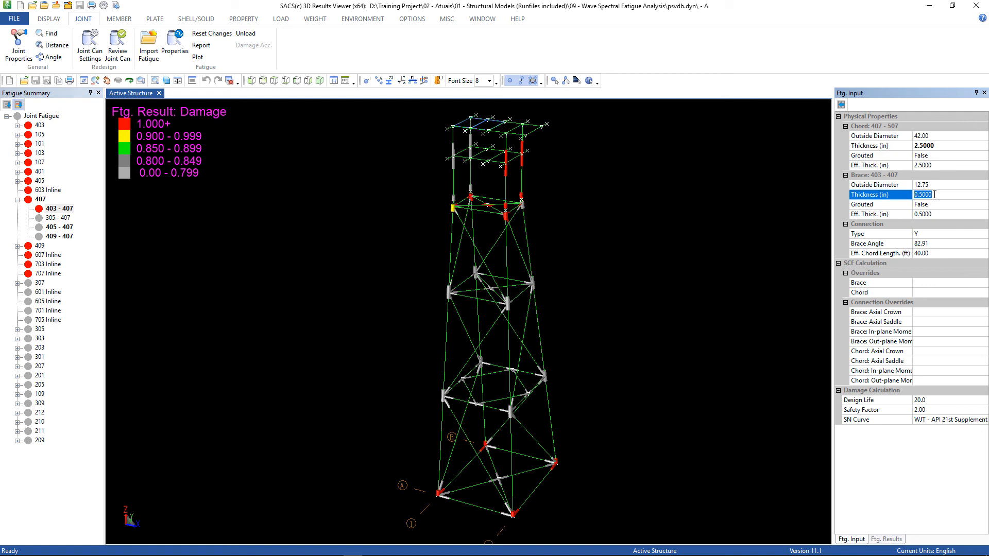
pyautogui.write('1.5')
pyautogui.press('Return')
pyautogui.click(897, 540)
pyautogui.click(932, 442)
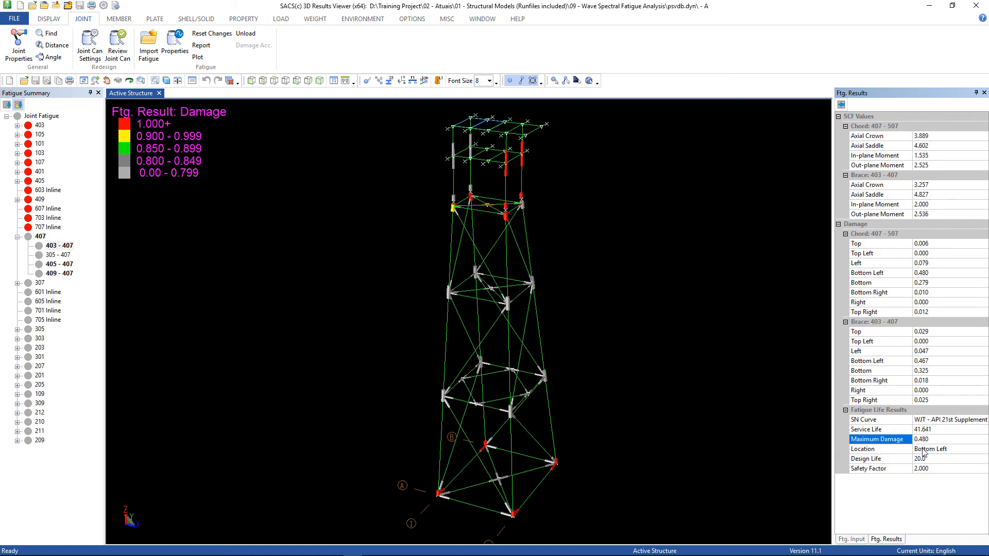